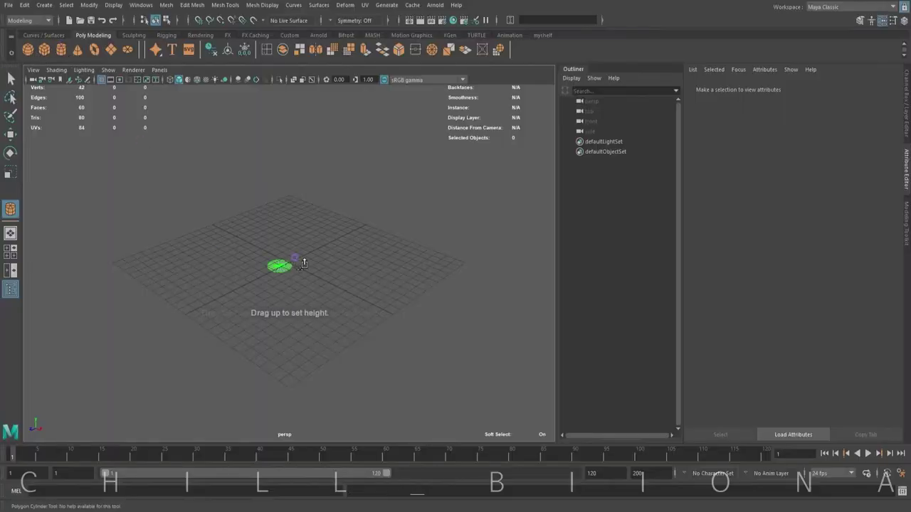
Step: Insert an edge loop near the cylinder's top and shift it to bend the stem
key("w")
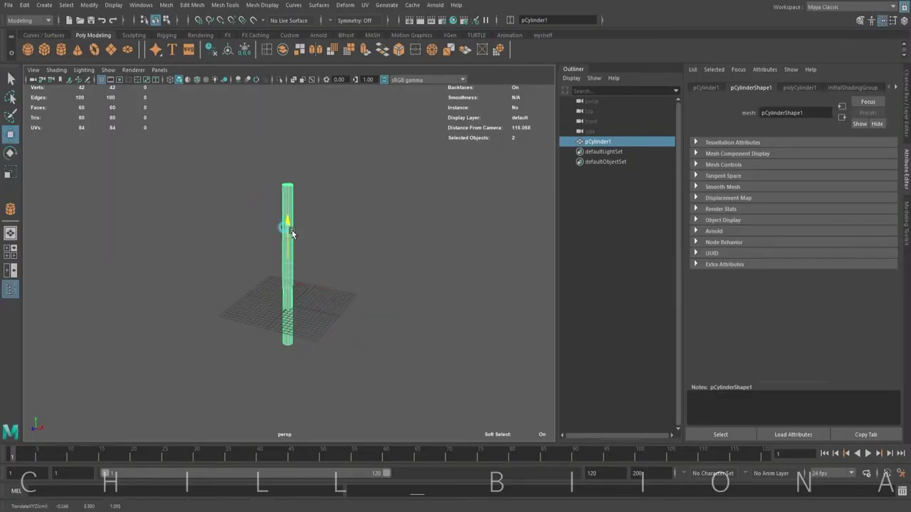
left_click_drag(348, 181, 289, 242, "alt")
left_click(266, 49)
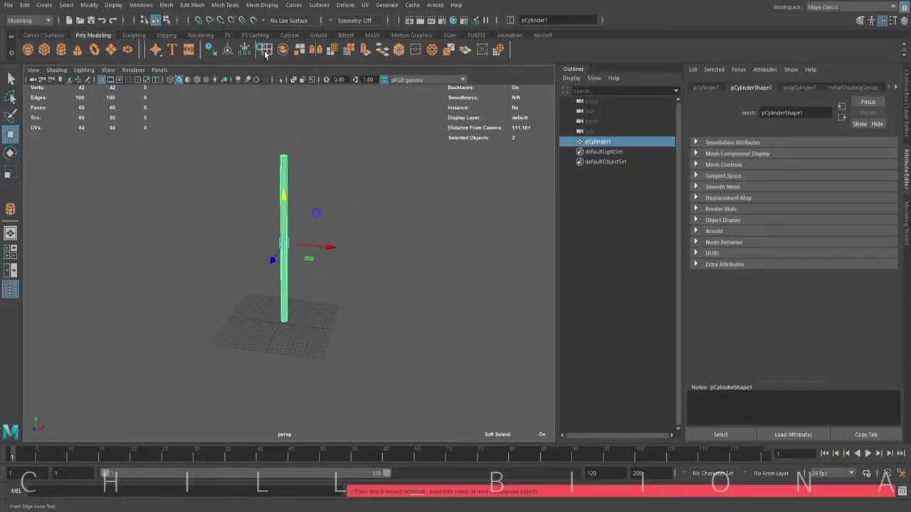
key("w")
left_click_drag(314, 190, 321, 193)
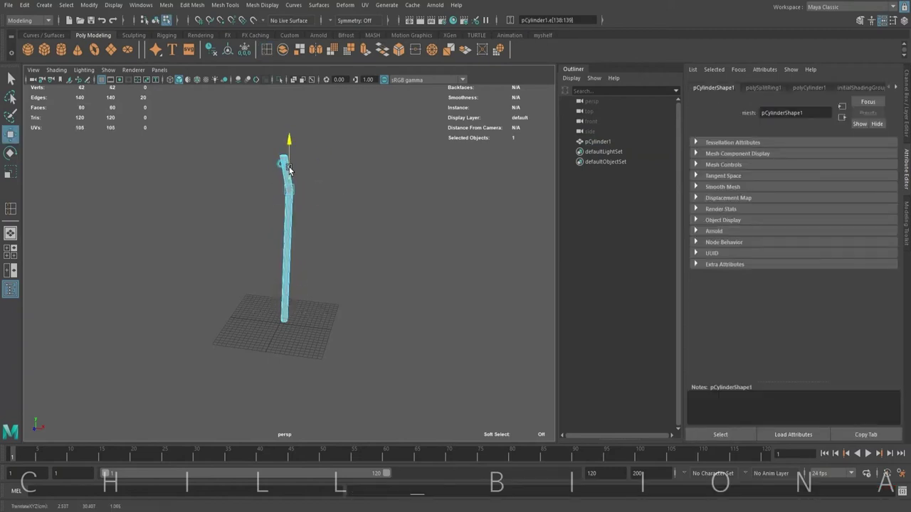
Step: Bevel the stem's edges and return to object selection
left_click(399, 54)
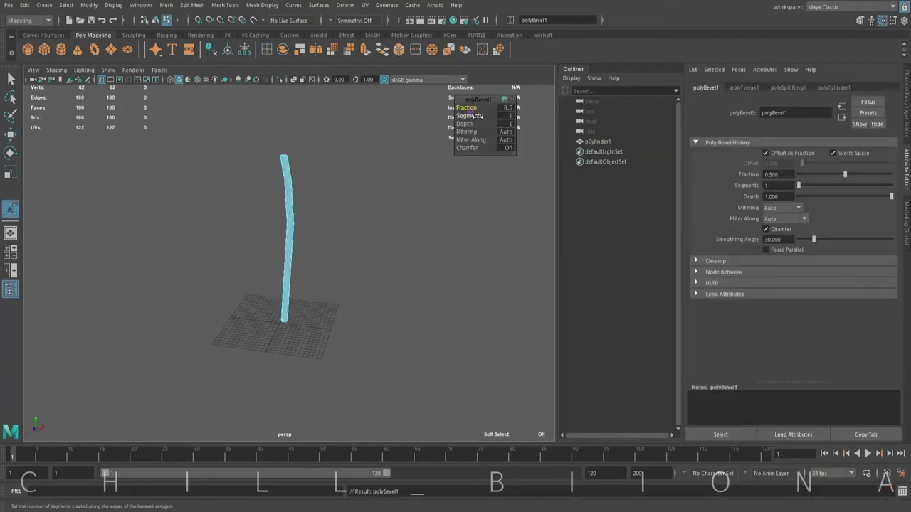
left_click(346, 232)
key("F8")
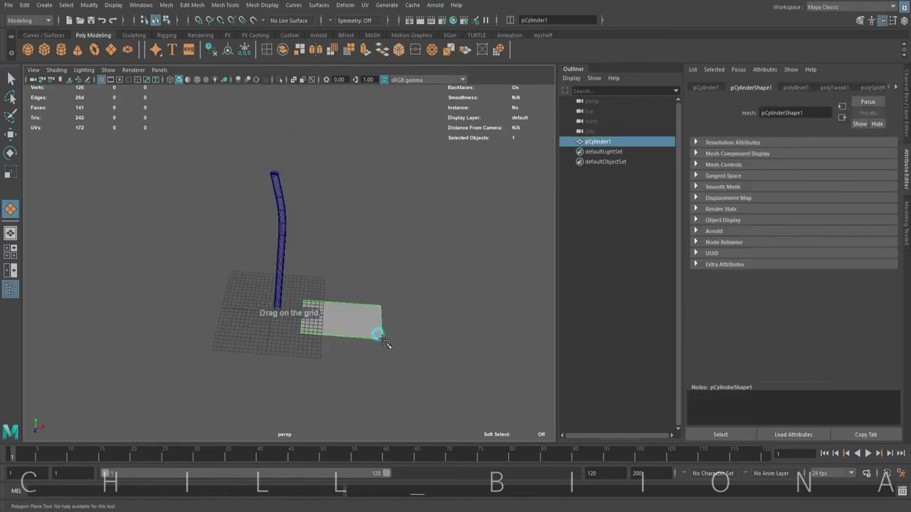
Step: Create a polygon plane, isolate it in top view, and smooth it
left_click_drag(384, 344, 384, 344)
key("w")
key("space")
key("space")
key("ctrl+1")
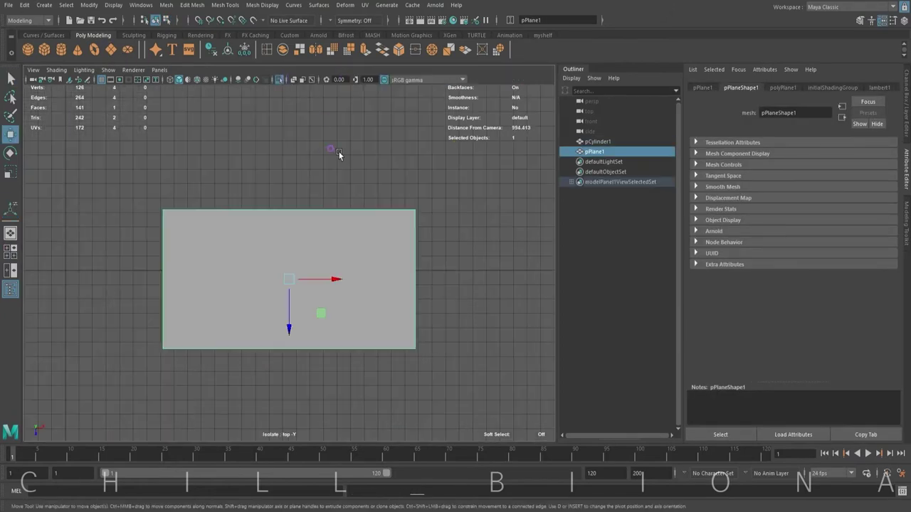
left_click(335, 53)
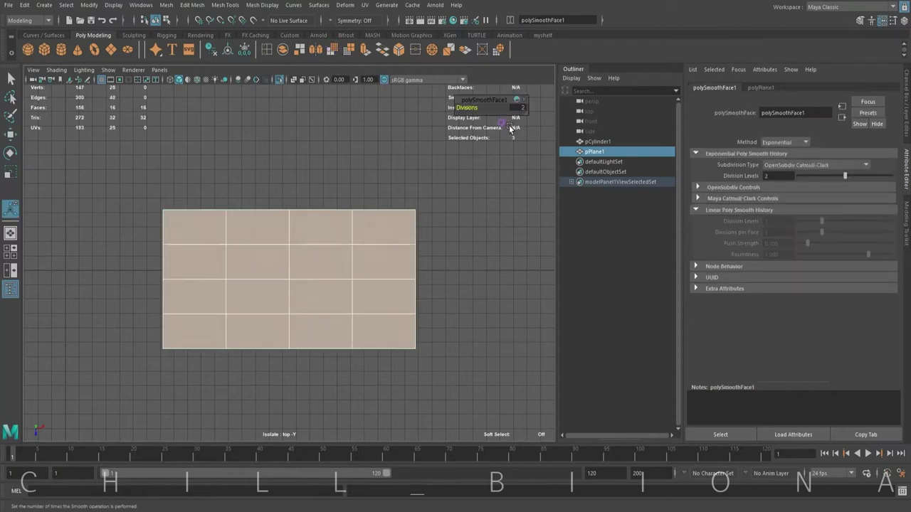
Step: Scale the middle and side vertex columns vertically to form the leaf's body
right_click_drag(267, 220, 314, 161)
left_click_drag(333, 332, 313, 160)
key("r")
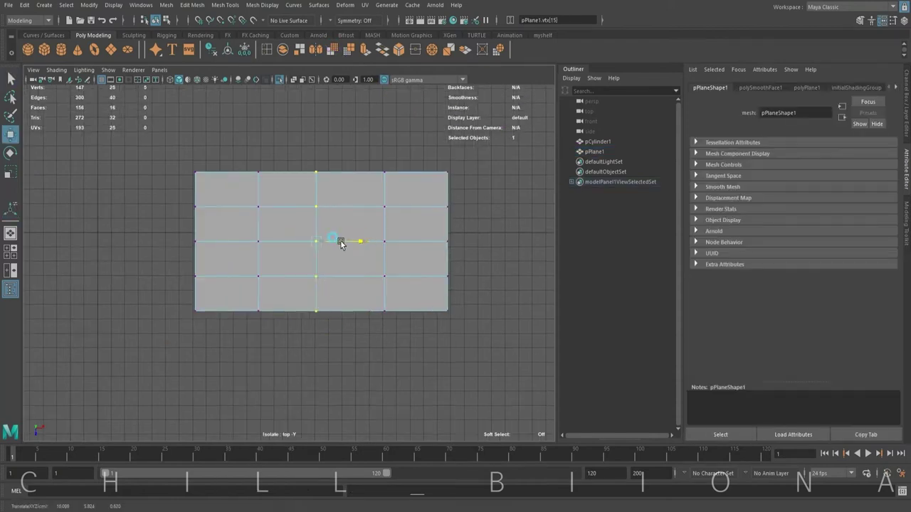
left_click_drag(311, 276, 310, 292)
mouse_move(245, 296)
left_mouse_down()
mouse_move(237, 240)
mouse_move(147, 244)
left_mouse_up()
key("w")
Step: Pull both ends of the plane into pointed tips using soft selection
left_click_drag(455, 170, 447, 248)
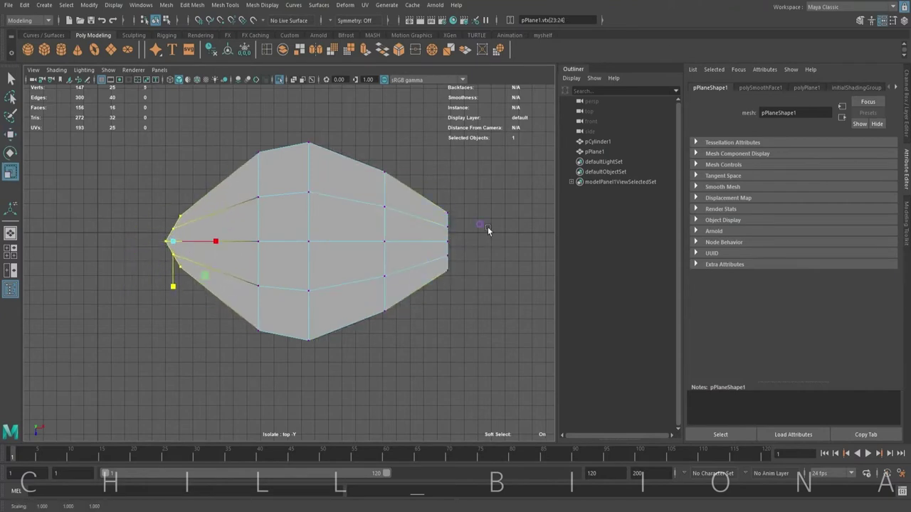
key("b")
left_click_drag(487, 226, 442, 227)
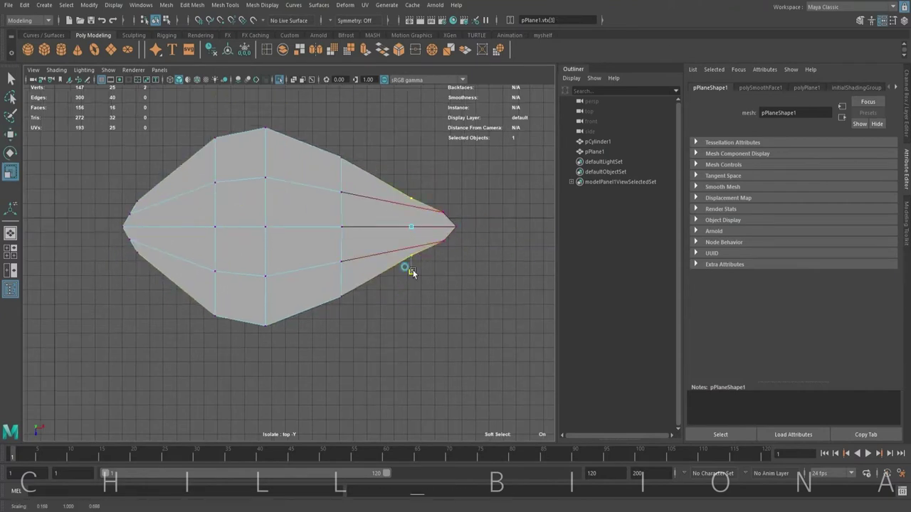
middle_click_drag(406, 265, 464, 264, "alt")
left_click(332, 233)
left_click_drag(332, 234, 326, 233)
key("F8")
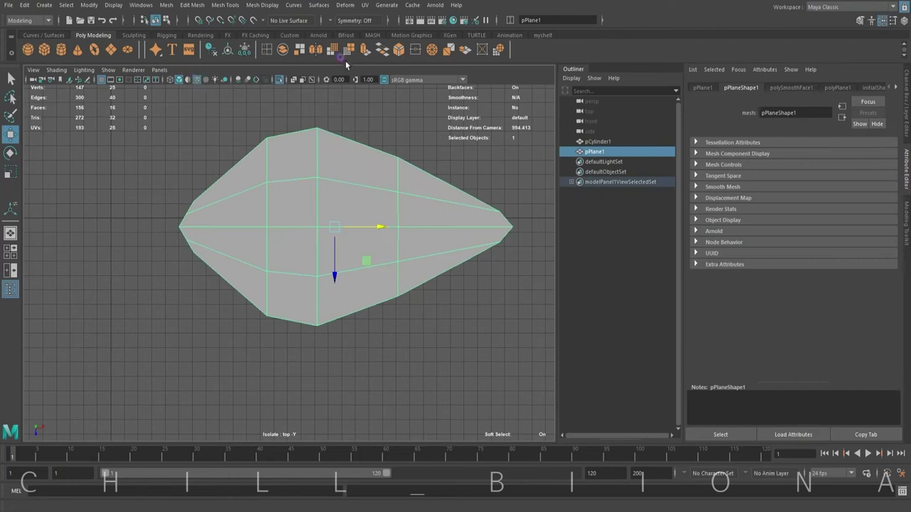
Step: Smooth the leaf again and cut extra edges along its borders with Multi-Cut
left_click(331, 50)
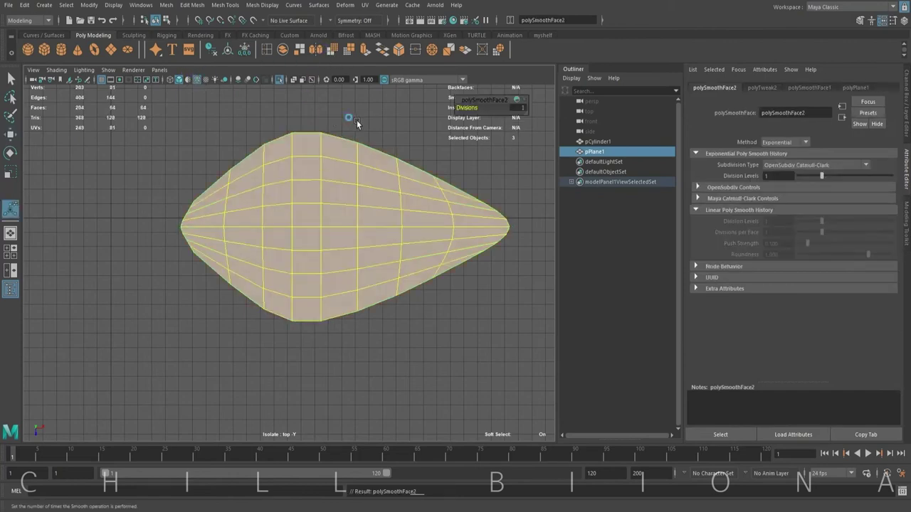
left_click(356, 120)
left_click(861, 20)
left_click(714, 365)
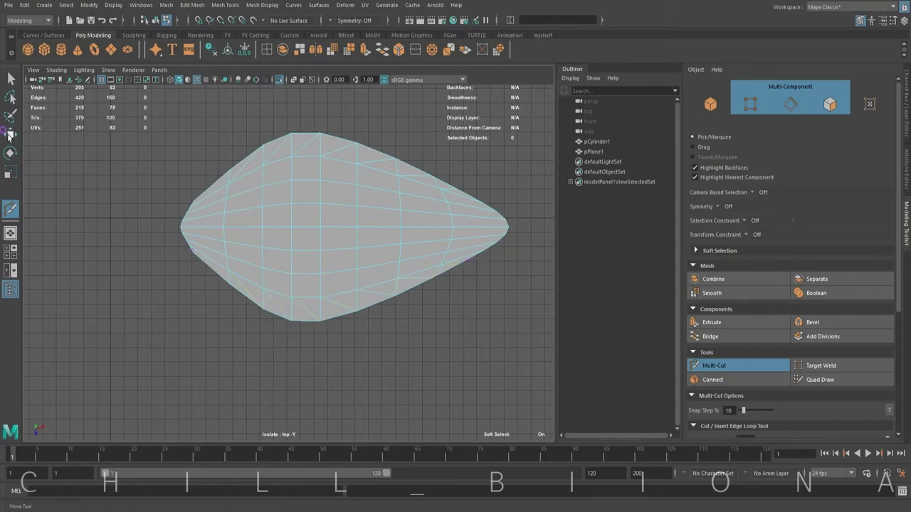
Step: Select faces along the leaf's edges and lean the top spike tips forward
right_click_drag(244, 163, 244, 189)
key("w")
left_click_drag(271, 146, 376, 153)
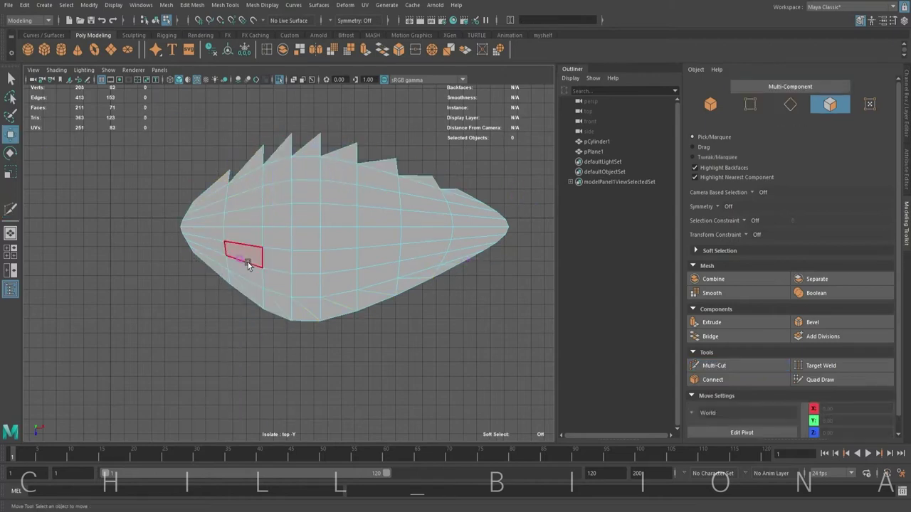
left_click(313, 314)
left_click(333, 116)
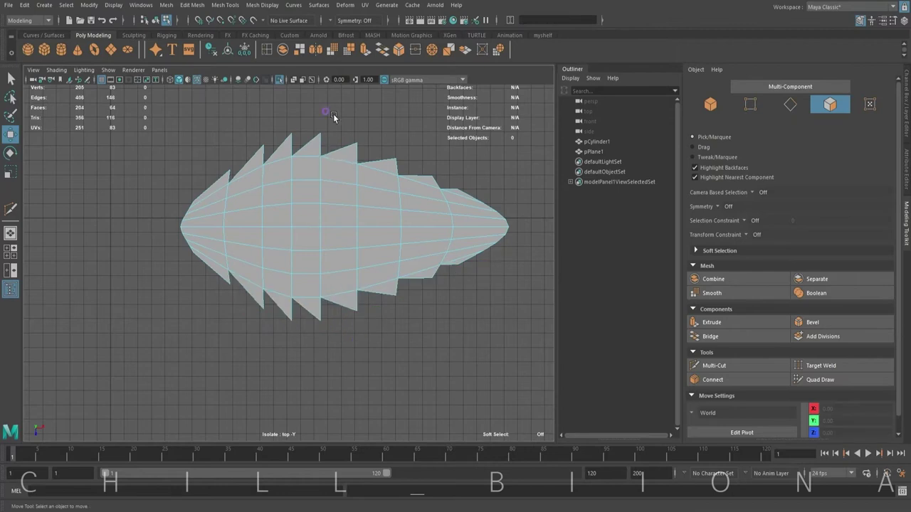
left_click_drag(354, 140, 373, 150)
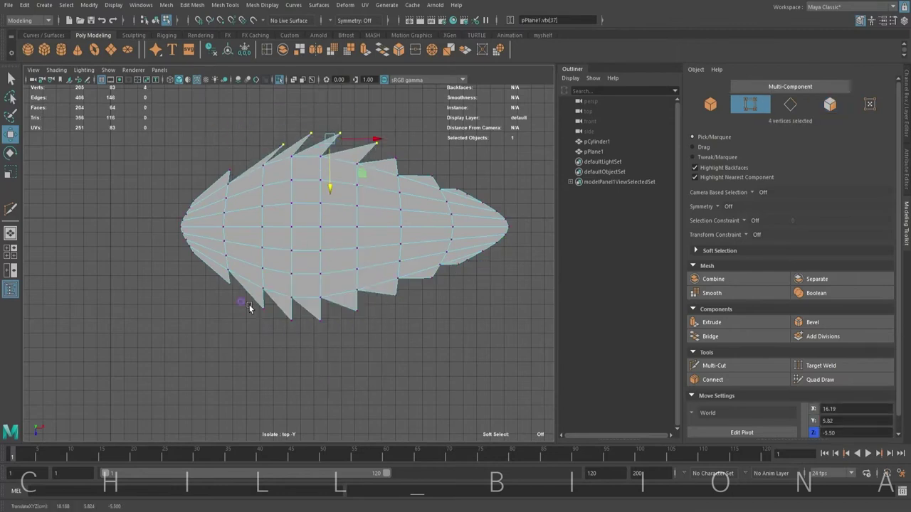
Step: Adjust the bottom spike-tip vertices, undo unwanted edits, and return to perspective view
left_click_drag(249, 308, 359, 317)
left_click(301, 309)
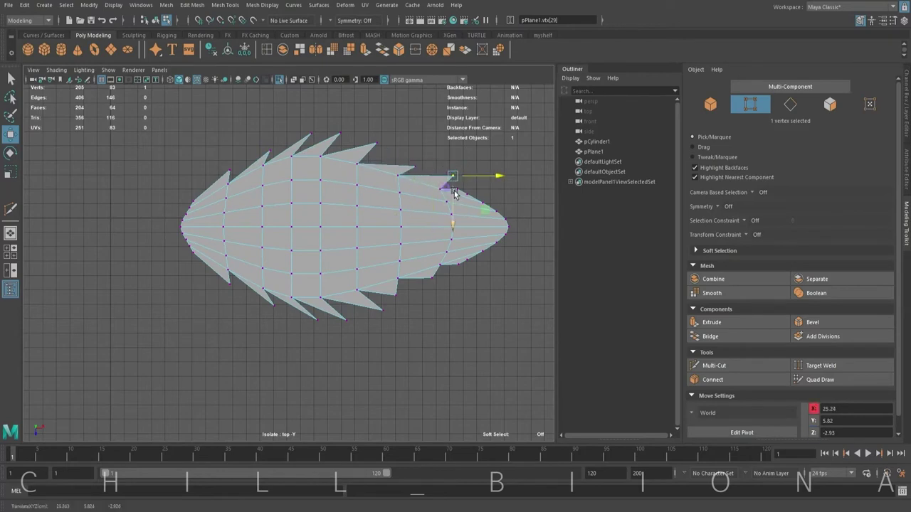
left_click(480, 186)
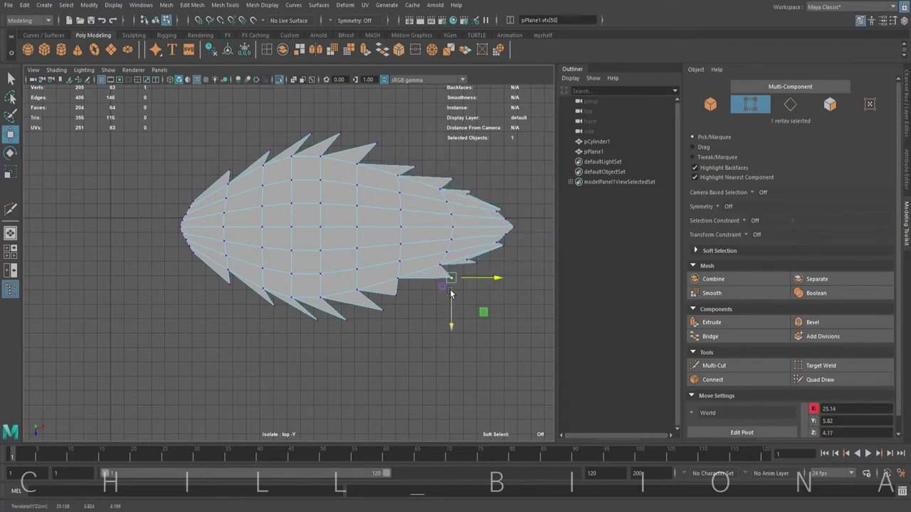
key("ctrl+z")
key("ctrl+z")
key("ctrl+z")
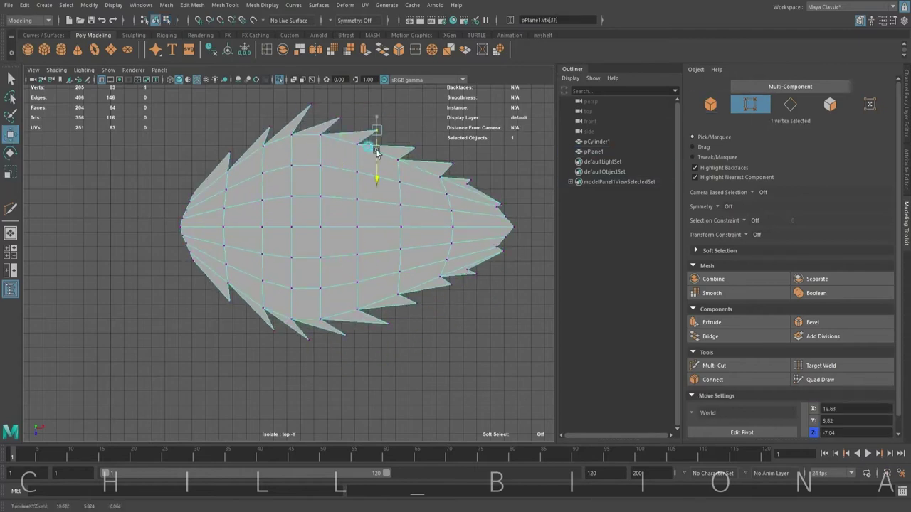
key("ctrl+z")
key("ctrl+z")
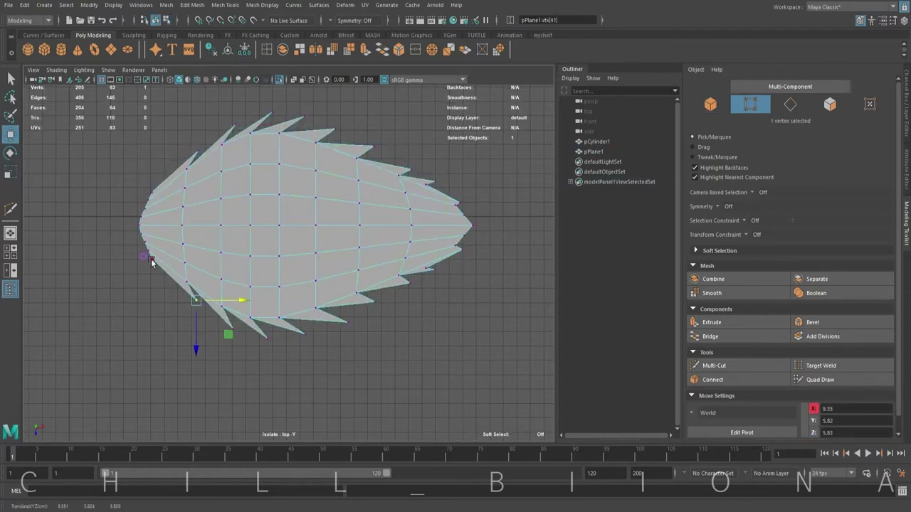
key("ctrl+z")
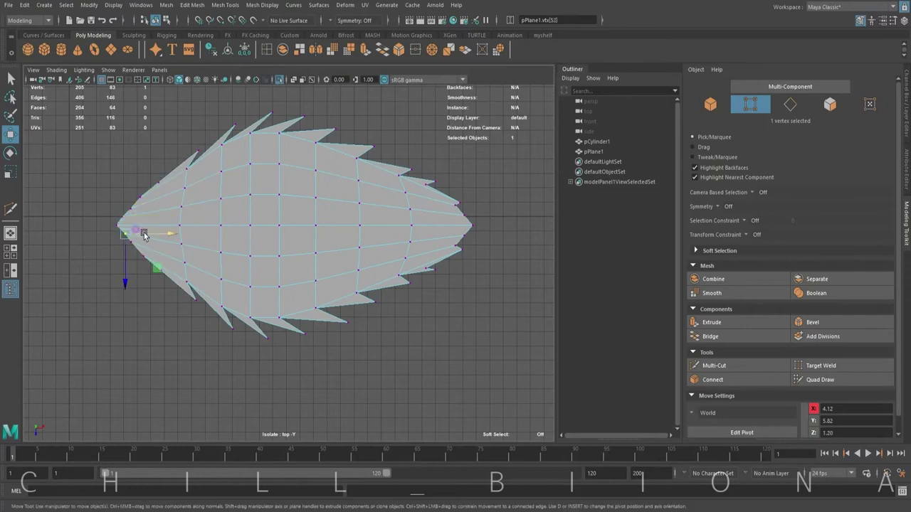
key("F8")
key("space")
key("space")
Step: Move the leaf away from the stem and add a Nonlinear Bend deformer
right_click_drag(347, 262, 328, 262, "alt")
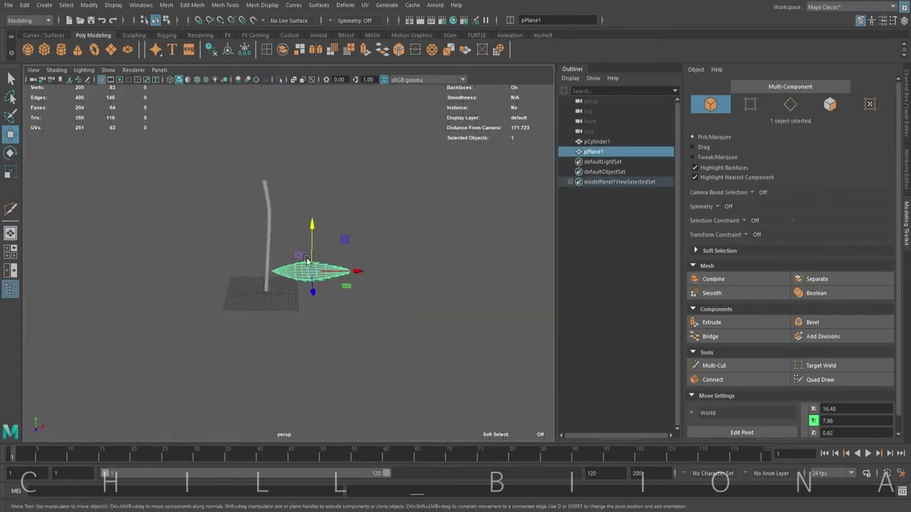
left_click_drag(304, 275, 488, 271)
middle_click_drag(489, 270, 332, 264, "alt")
left_click(345, 5)
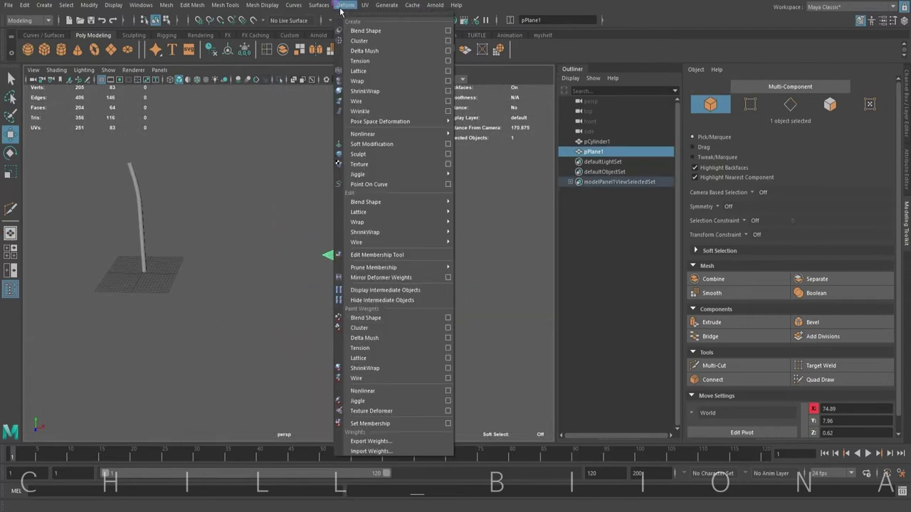
left_click(471, 142)
right_click_drag(491, 178, 551, 187, "alt")
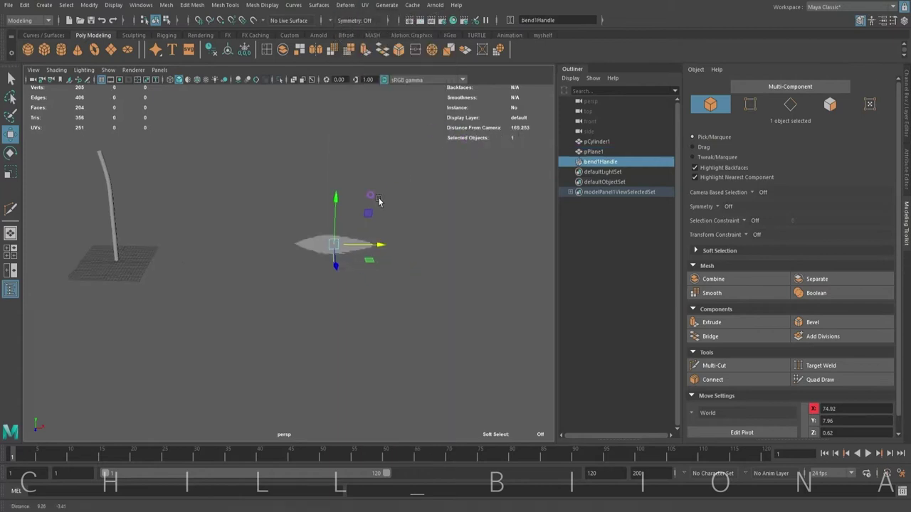
Step: Tune the bend's High Bound and Curvature to arc the leaf lengthwise
key("e")
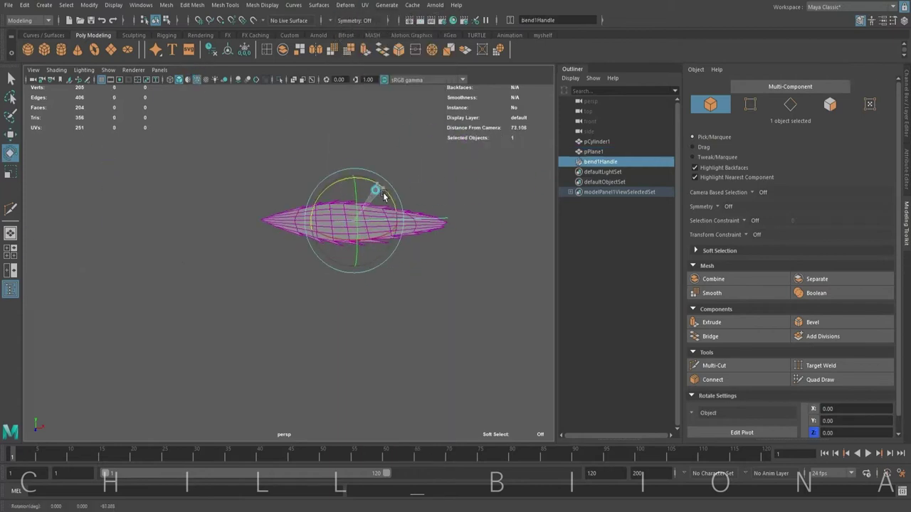
key("w")
key("ctrl+a")
key("ctrl+a")
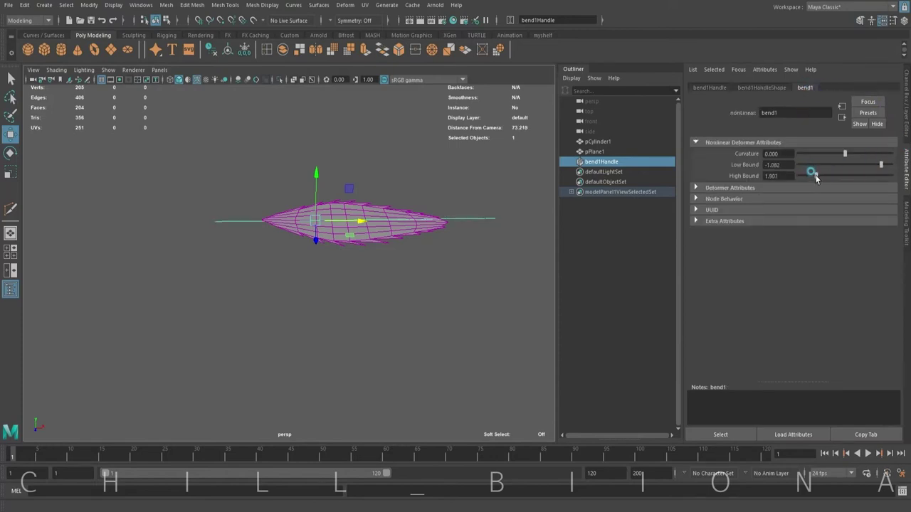
left_click_drag(817, 178, 816, 176)
left_click_drag(844, 154, 831, 155)
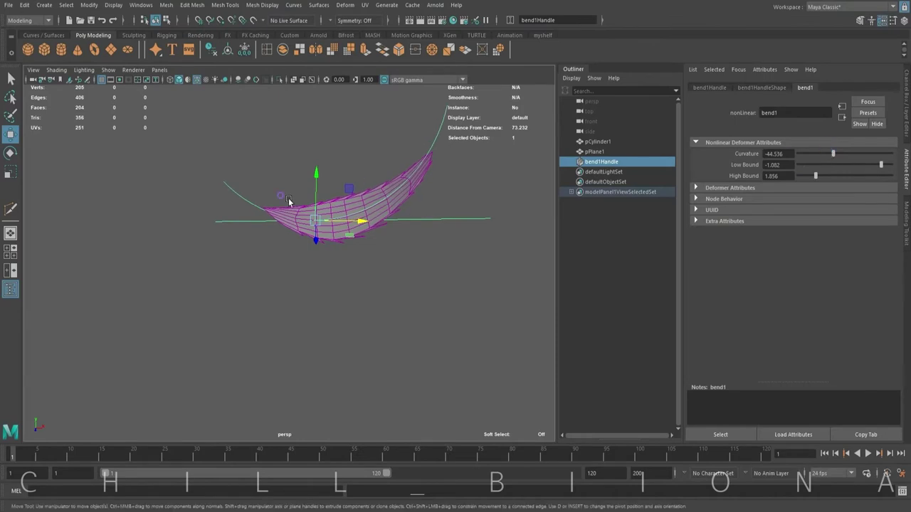
left_click_drag(343, 222, 333, 223)
left_click_drag(834, 153, 838, 155)
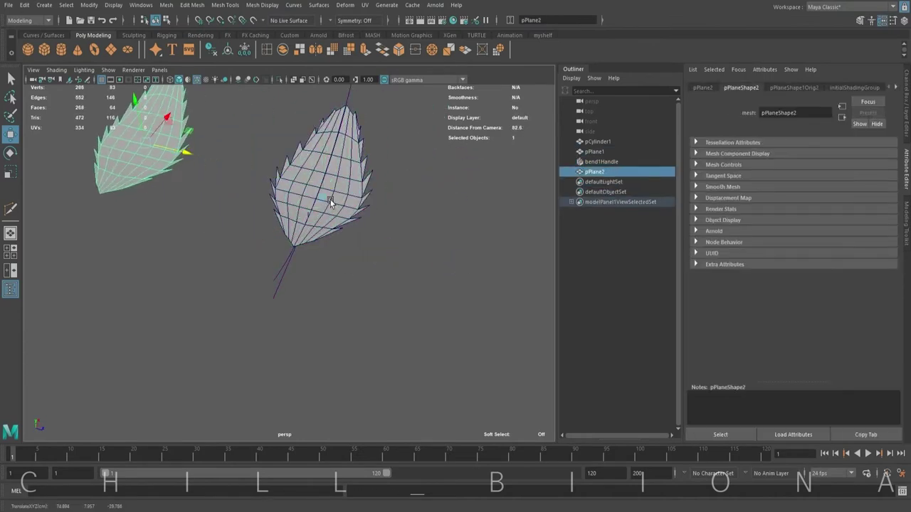
Step: Tilt bend1Handle diagonally and strengthen the curvature to about -57.5
key("e")
left_click_drag(314, 217, 327, 204)
left_click(805, 88)
mouse_move(837, 149)
left_mouse_down()
mouse_move(431, 197)
mouse_move(825, 152)
left_mouse_up()
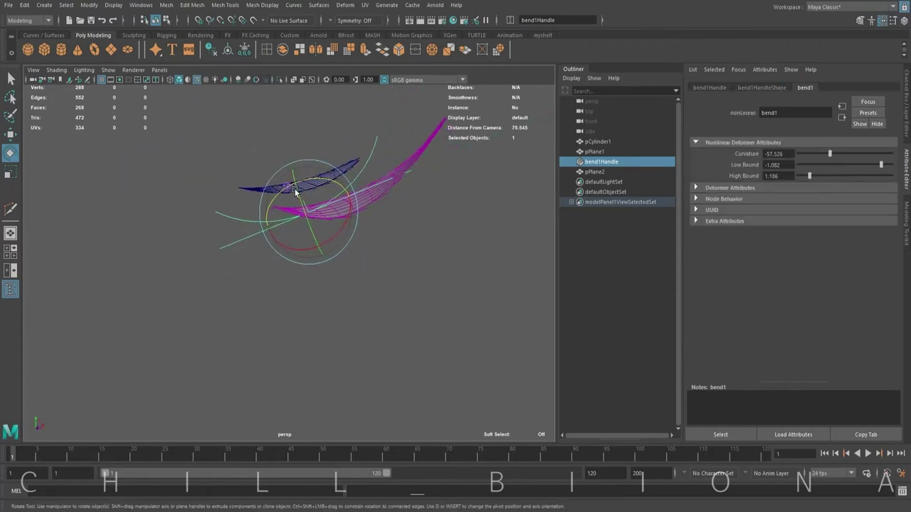
mouse_move(296, 192)
left_mouse_down("alt")
mouse_move(313, 214)
mouse_move(380, 249)
mouse_move(408, 219)
mouse_move(433, 224)
left_mouse_up("alt")
Step: Duplicate a leaf as pPlane3 and move the copy into place
left_click(380, 219)
key("ctrl+d")
key("w")
mouse_move(326, 183)
left_mouse_down("alt")
mouse_move(253, 222)
mouse_move(254, 197)
mouse_move(292, 189)
mouse_move(370, 211)
mouse_move(311, 179)
mouse_move(279, 189)
mouse_move(309, 170)
mouse_move(291, 193)
mouse_move(378, 206)
mouse_move(372, 211)
left_mouse_up("alt")
left_click(285, 195)
key("e")
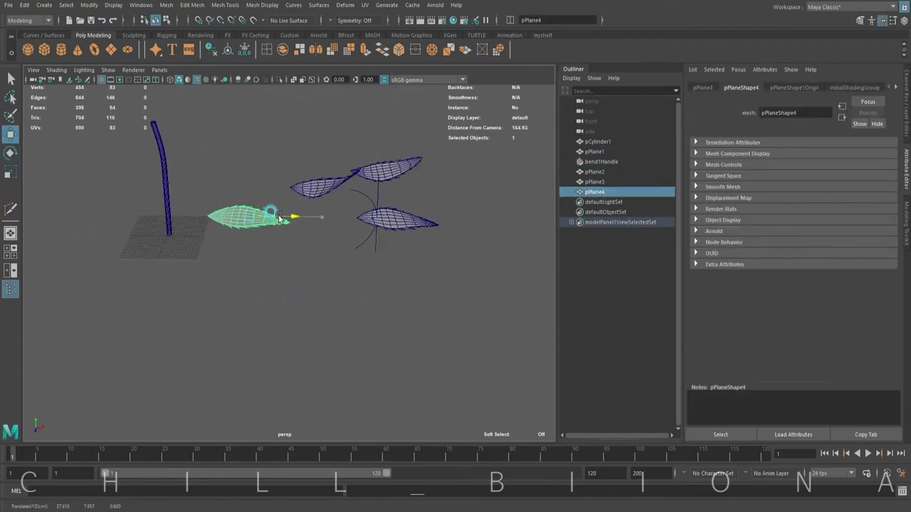
Step: Create a new cylinder stalk, tilt it, and place it beside the stem
left_click(165, 187)
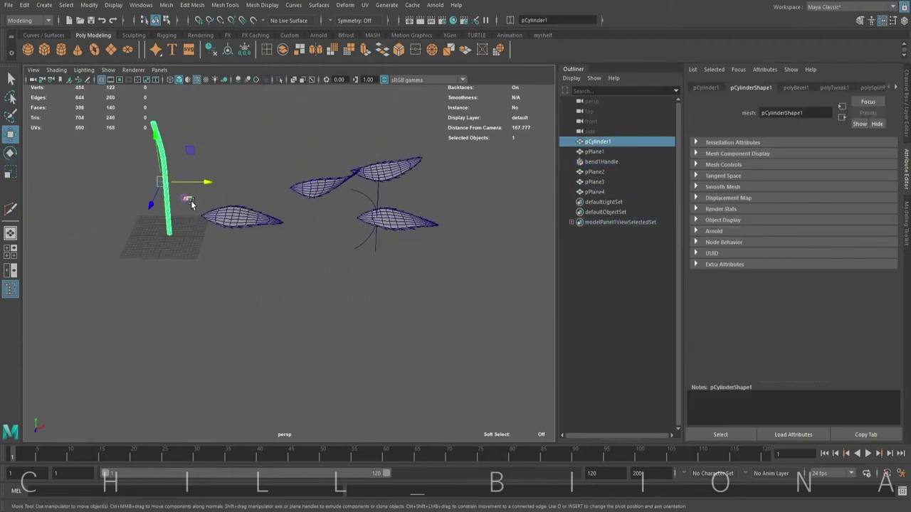
key("ctrl+d")
left_click_drag(203, 183, 191, 183)
key("f")
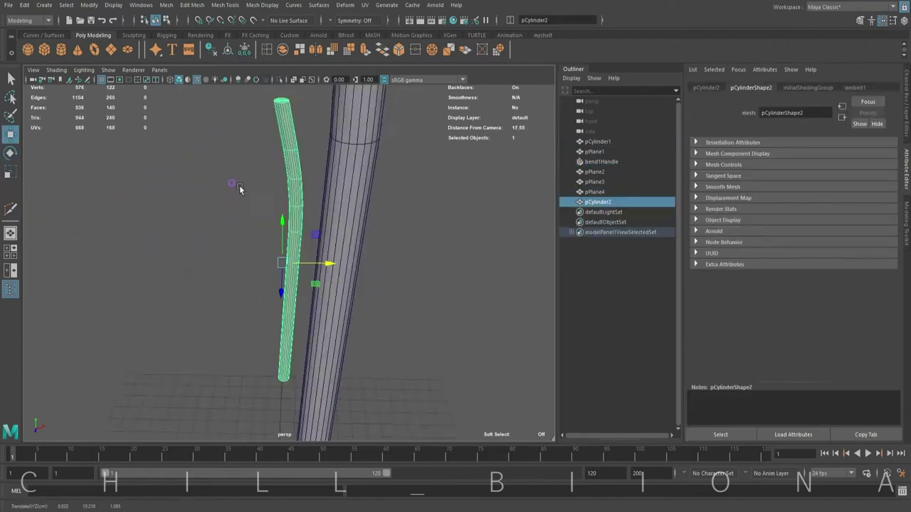
key("e")
left_click_drag(271, 235, 332, 278, "alt")
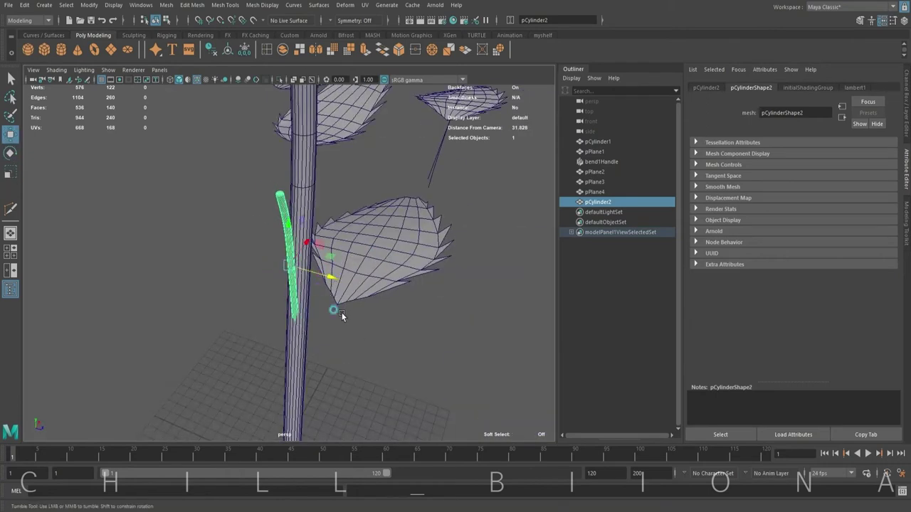
mouse_move(342, 317)
left_mouse_down("alt")
mouse_move(282, 257)
mouse_move(311, 187)
mouse_move(382, 284)
mouse_move(235, 281)
mouse_move(259, 283)
mouse_move(242, 277)
mouse_move(242, 217)
left_mouse_up("alt")
Step: Position leaf pPlane4 near the stalk tip and adjust its base vertex
left_click(377, 281)
key("e")
key("w")
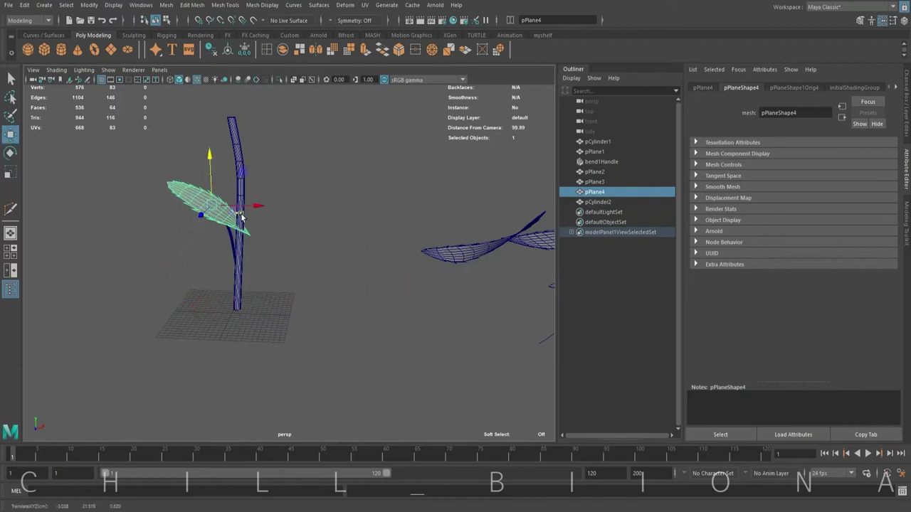
key("f")
left_click_drag(376, 275, 342, 258, "alt")
key("F9")
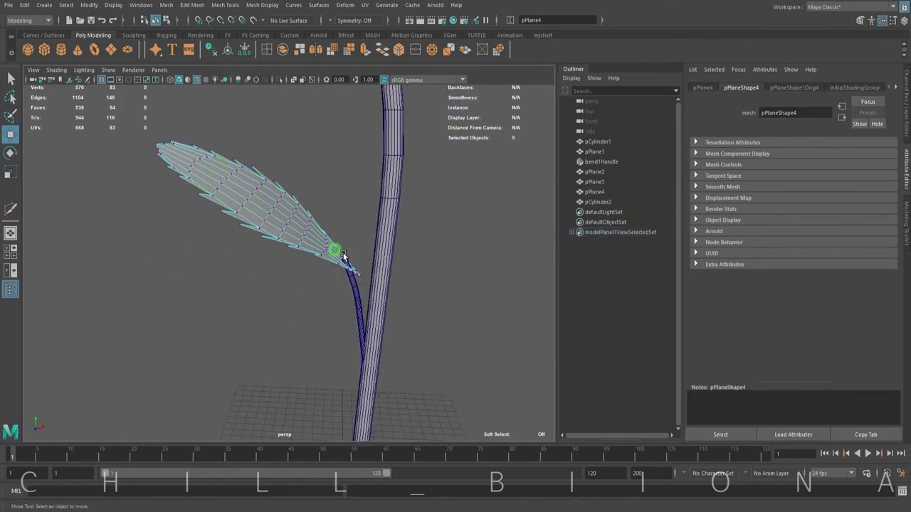
left_click_drag(370, 291, 335, 241)
key("w")
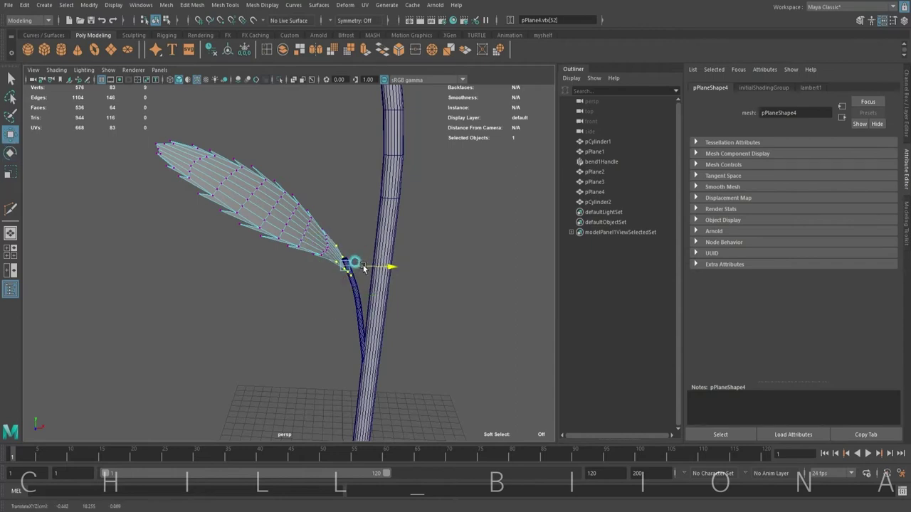
key("e")
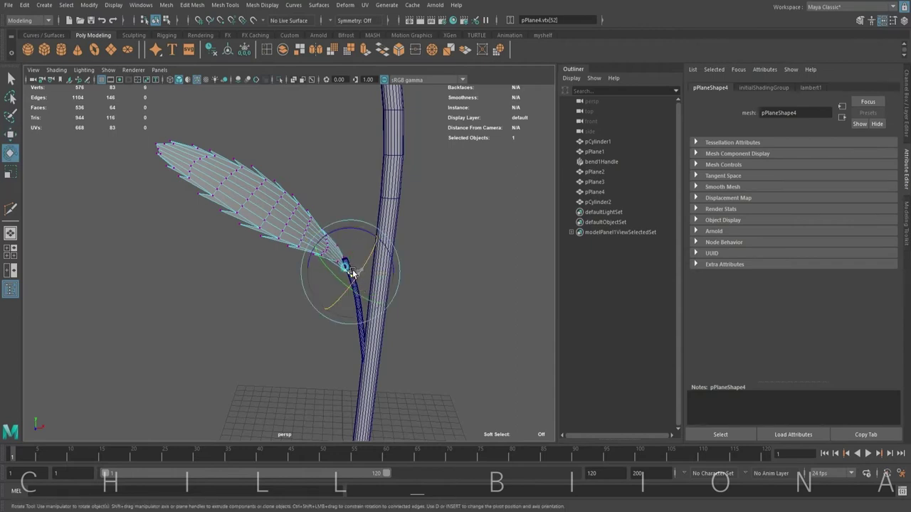
key("f")
key("w")
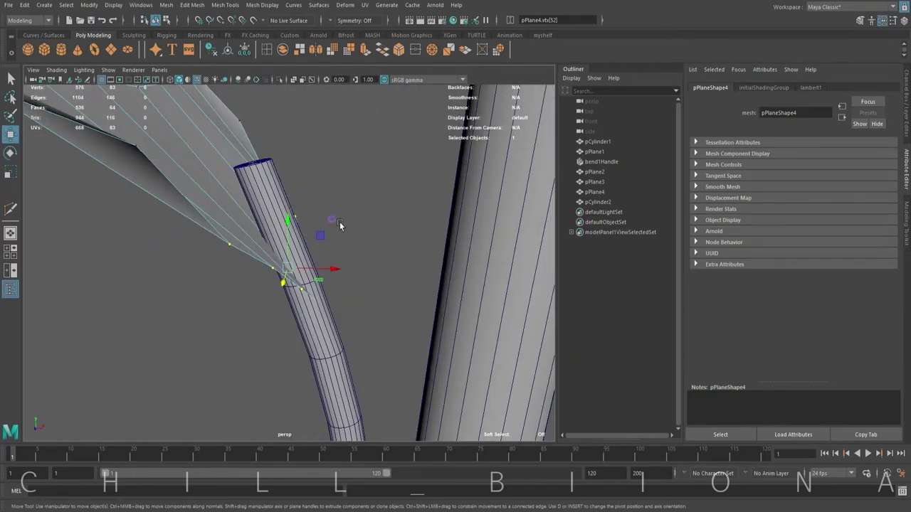
left_click_drag(340, 226, 229, 262, "alt")
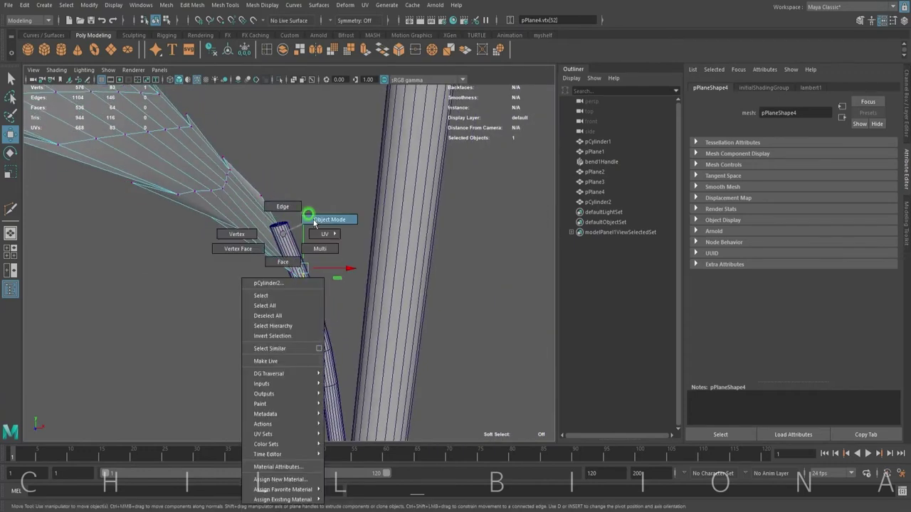
Step: Move the stalk's tip vertices to meet the leaf base
right_click_drag(285, 235, 246, 232)
left_click(279, 226)
key("e")
key("w")
mouse_move(322, 226)
left_mouse_down()
mouse_move(304, 226)
mouse_move(315, 264)
mouse_move(325, 264)
mouse_move(294, 298)
mouse_move(306, 266)
mouse_move(137, 236)
left_mouse_up()
left_click(307, 265)
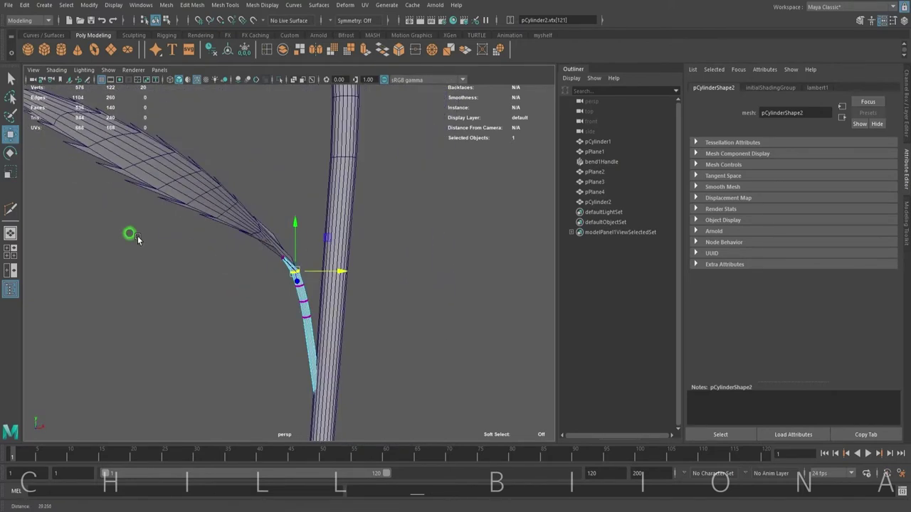
key("F8")
Step: Duplicate the stalk to make a second stalk for another leaf
left_click(457, 194)
left_click_drag(457, 193, 276, 259, "alt")
right_click_drag(277, 258, 345, 266, "shift")
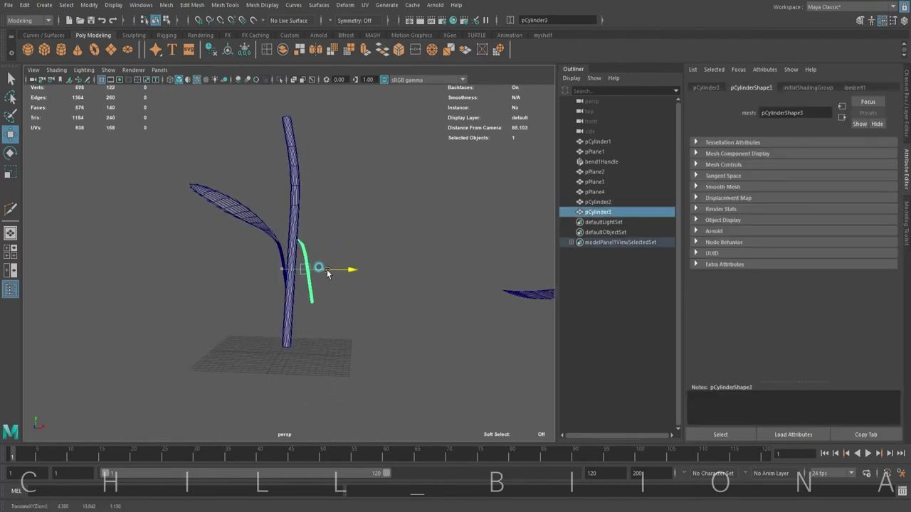
key("e")
key("w")
scroll(291, 261, "up", 3)
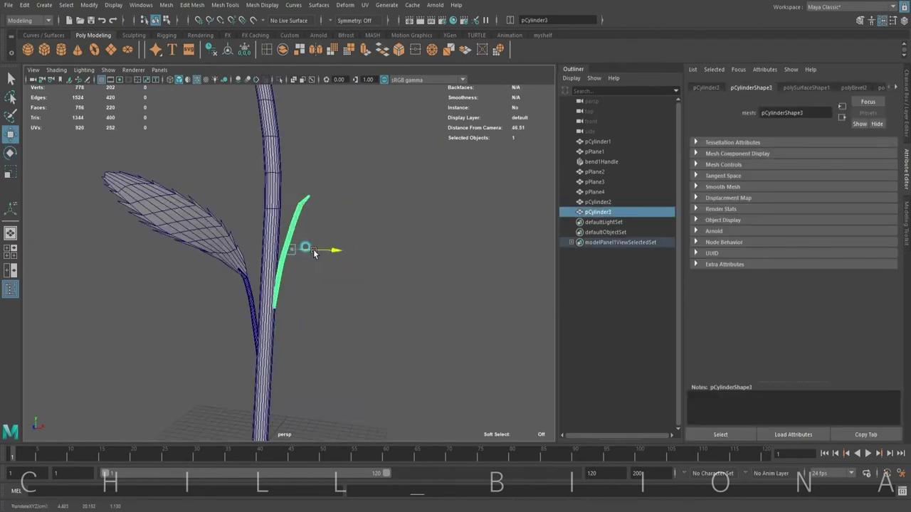
Step: Bend the second stalk's tip outward using soft-selected tip vertices
right_click(299, 212)
right_click_drag(299, 212, 254, 211)
left_click_drag(321, 213, 291, 192)
key("e")
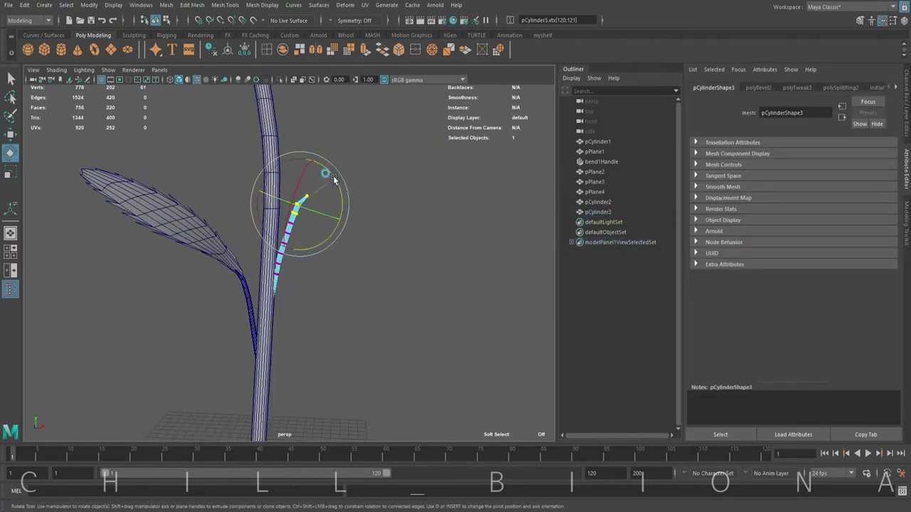
key("w")
key("e")
key("w")
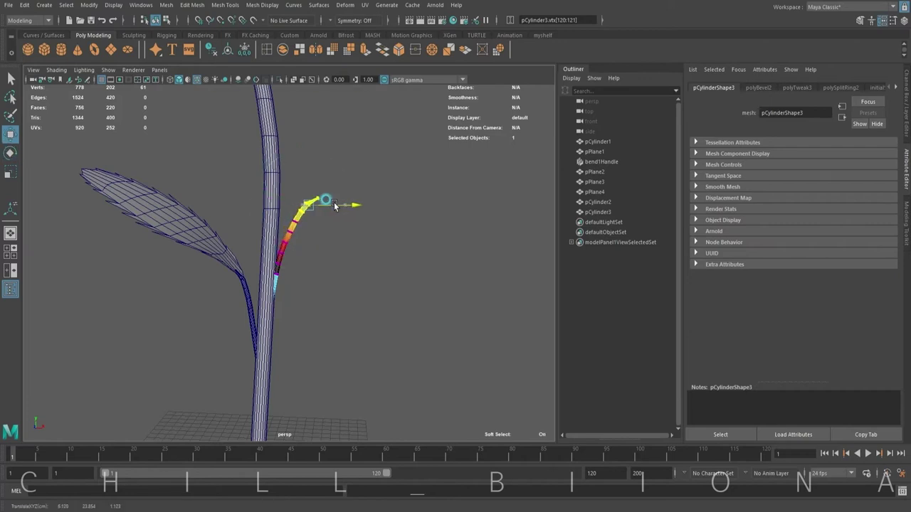
right_click_drag(376, 178, 427, 163)
scroll(259, 235, "down", 5)
left_click(418, 316)
Step: Move leaf pPlane3 onto the tip of the second stalk, pCylinder3
left_click_drag(418, 315, 262, 264)
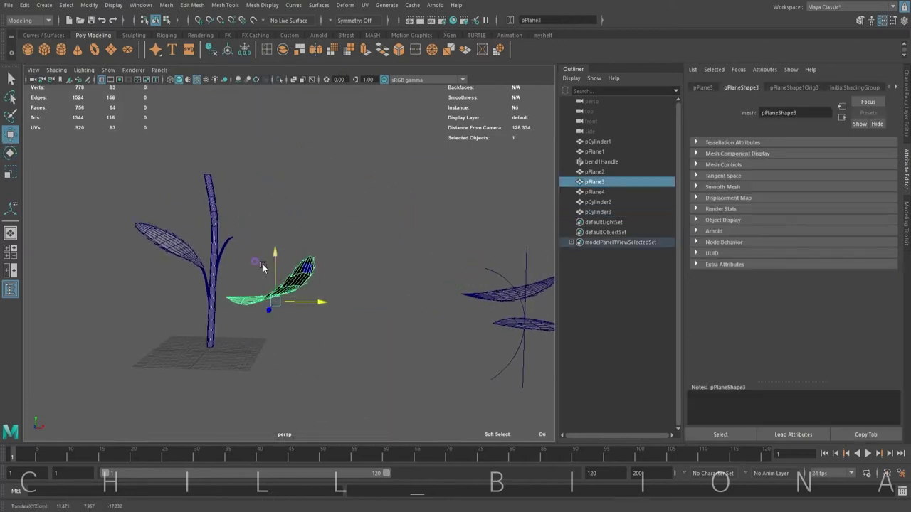
left_click(278, 291)
left_click(274, 285)
key("f")
scroll(365, 263, "down", 4)
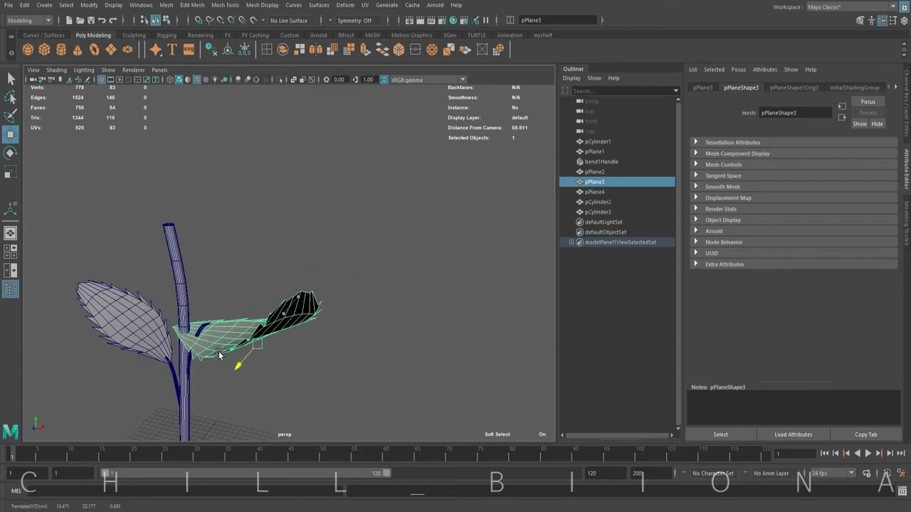
mouse_move(235, 355)
left_mouse_down()
mouse_move(294, 342)
mouse_move(256, 321)
left_mouse_up()
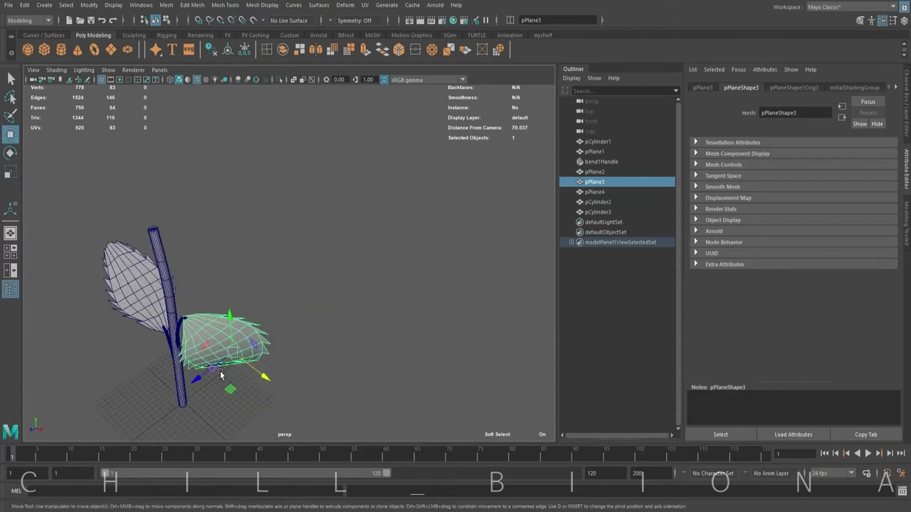
scroll(222, 296, "up", 6)
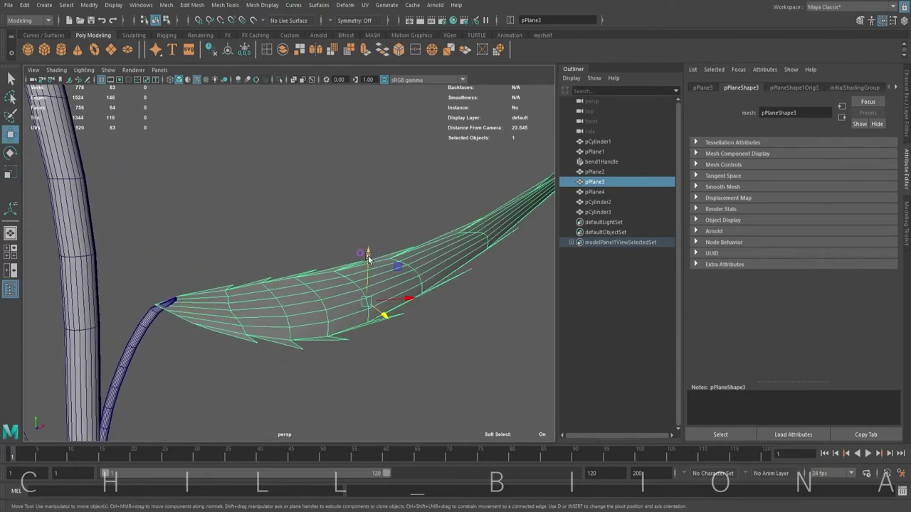
mouse_move(222, 296)
left_mouse_down("alt")
mouse_move(373, 236)
mouse_move(390, 253)
left_mouse_up("alt")
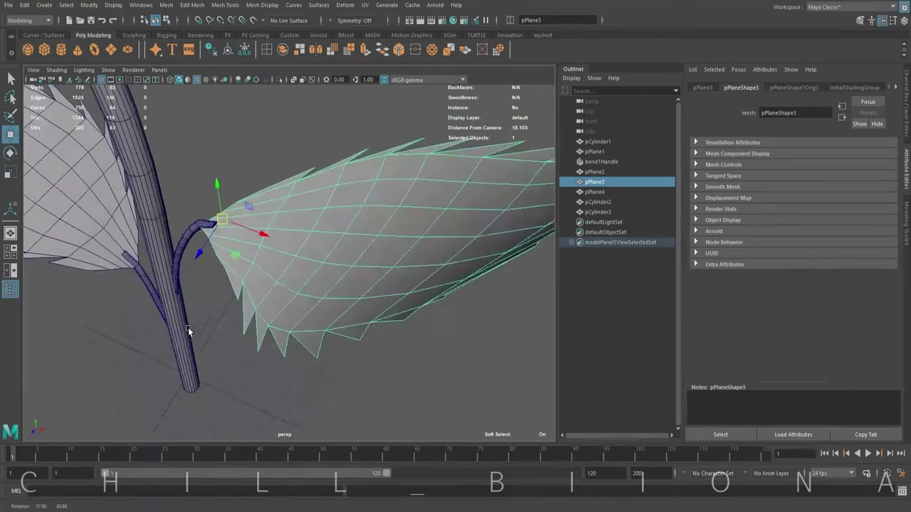
left_click_drag(187, 258, 242, 235, "alt")
Step: Rotate the second stalk's tip vertices to angle it toward the leaf
left_click(228, 252)
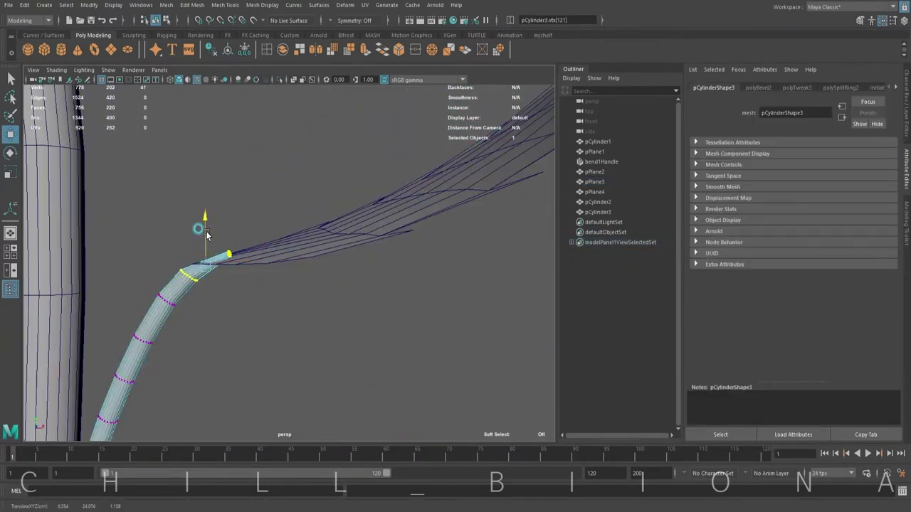
key("e")
mouse_move(256, 270)
left_mouse_down("alt")
mouse_move(314, 299)
mouse_move(254, 325)
mouse_move(212, 278)
left_mouse_up("alt")
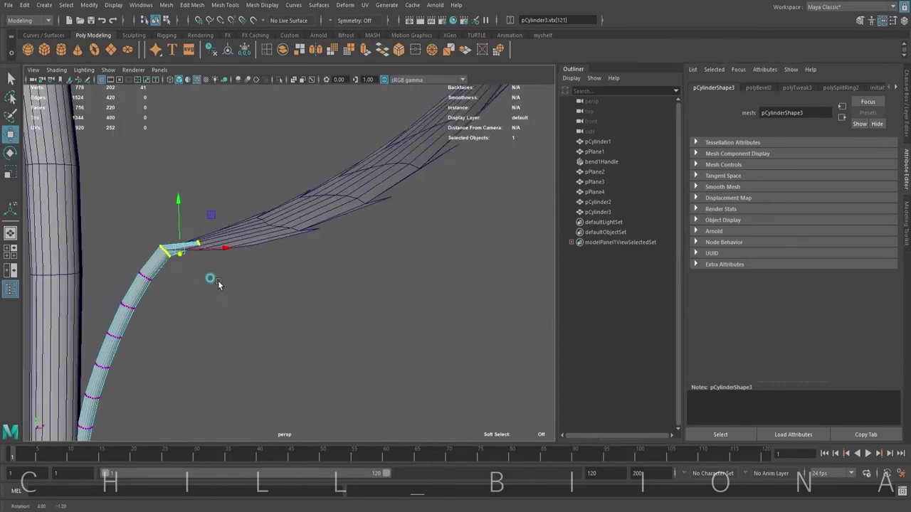
left_click(163, 250)
left_click_drag(163, 251, 211, 228, "alt")
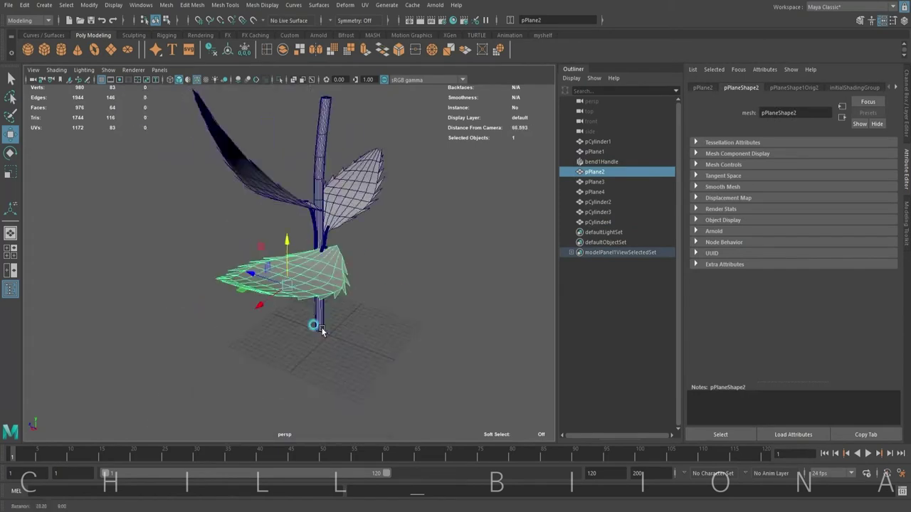
Step: Soft-select the third leaf's base onto its stalk, then scale the stem's top ring out to about 4.588
key("w")
left_click_drag(284, 275, 240, 337, "alt")
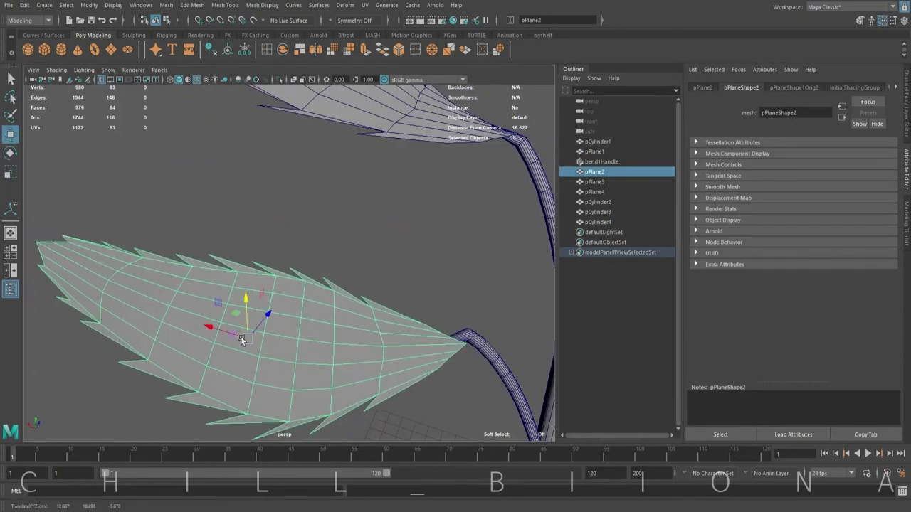
left_click(390, 332)
left_click_drag(390, 305, 375, 304, "alt")
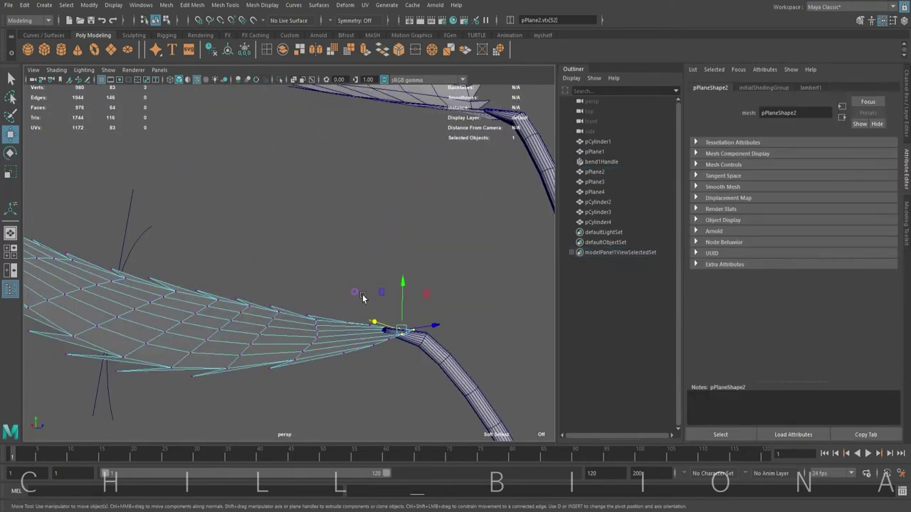
key("b")
key("b")
left_click(388, 331)
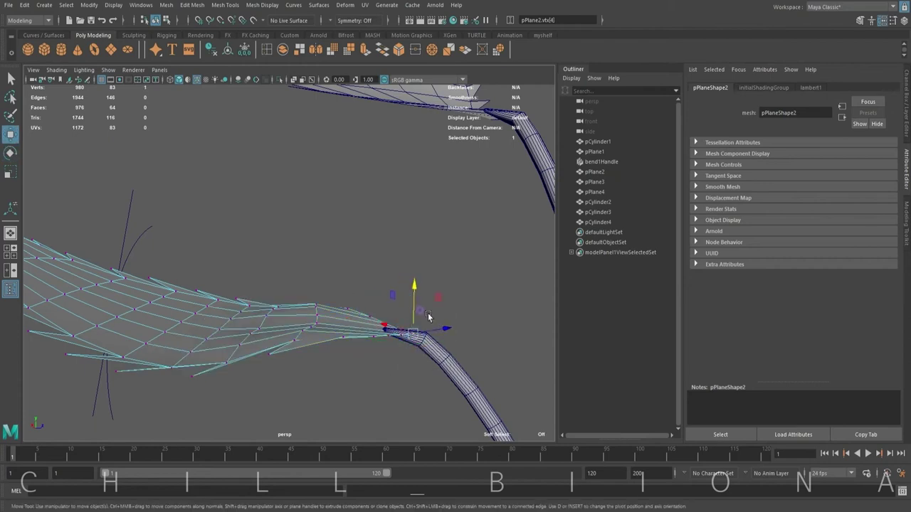
mouse_move(388, 331)
left_mouse_down("alt")
mouse_move(490, 313)
mouse_move(358, 301)
mouse_move(321, 315)
mouse_move(310, 253)
left_mouse_up("alt")
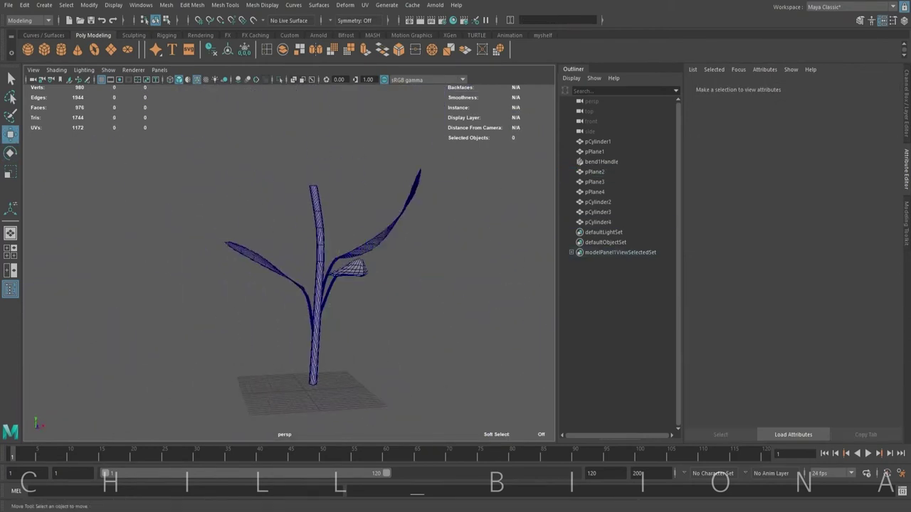
mouse_move(230, 223)
left_mouse_down()
mouse_move(286, 229)
mouse_move(271, 231)
left_mouse_up()
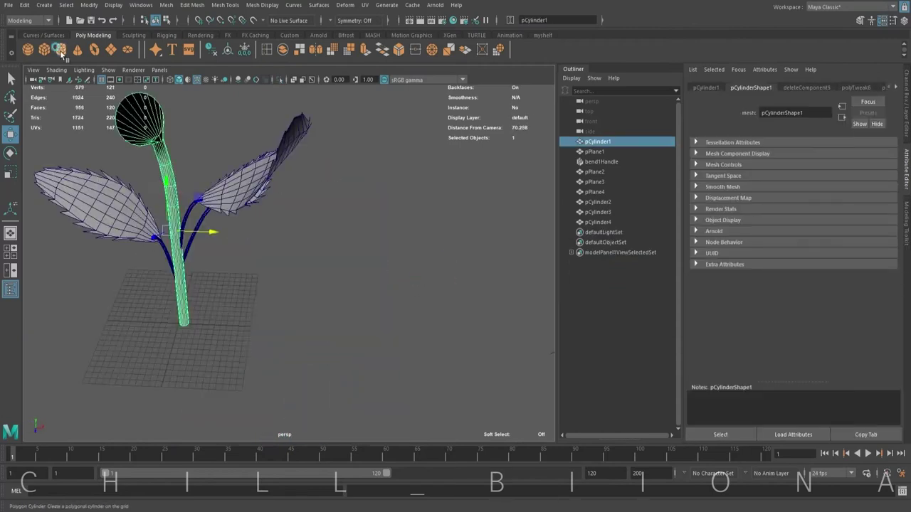
Step: Create a flat disc cylinder, then move and rotate it to face forward at the flower head
left_click_drag(288, 317, 327, 317)
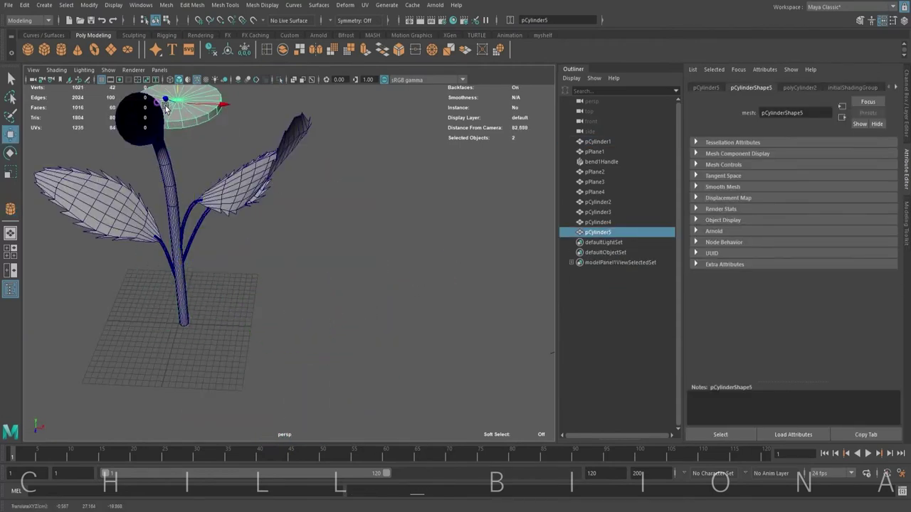
double_click(10, 151)
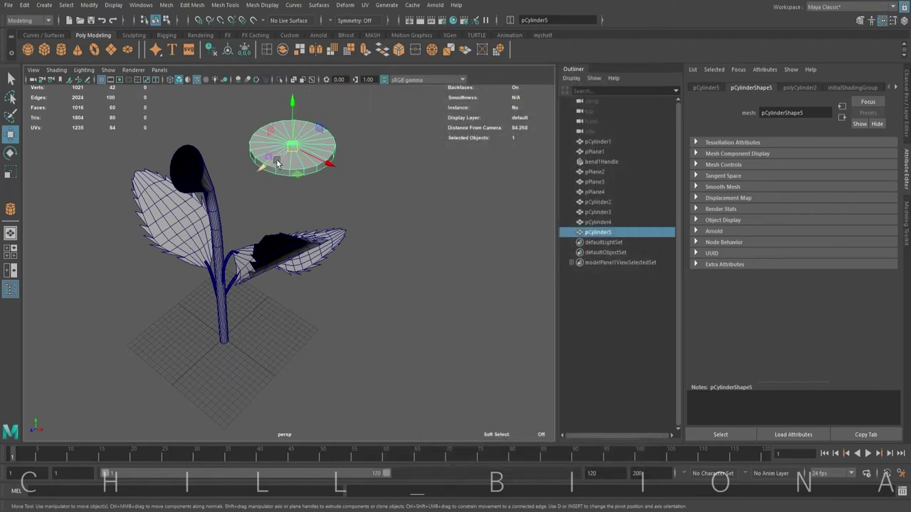
left_click_drag(159, 131, 150, 181)
key("f")
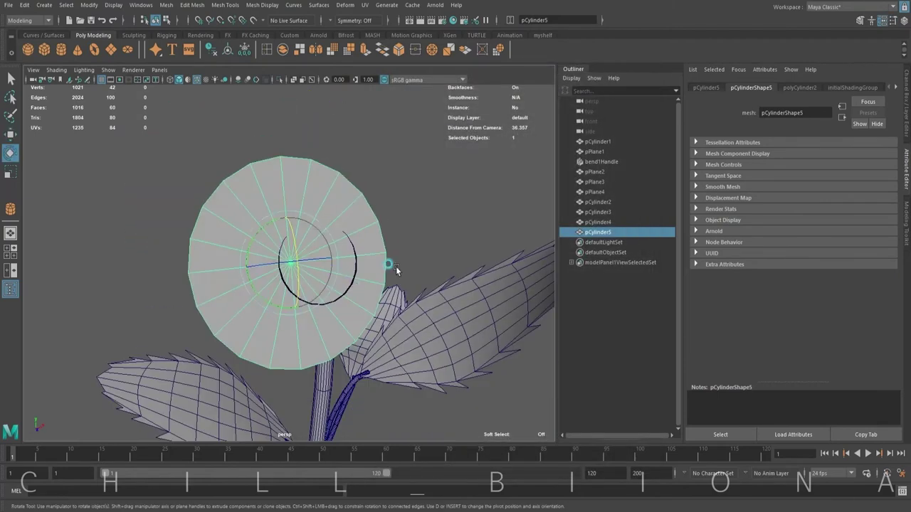
key("w")
left_click_drag(332, 270, 306, 271, "alt")
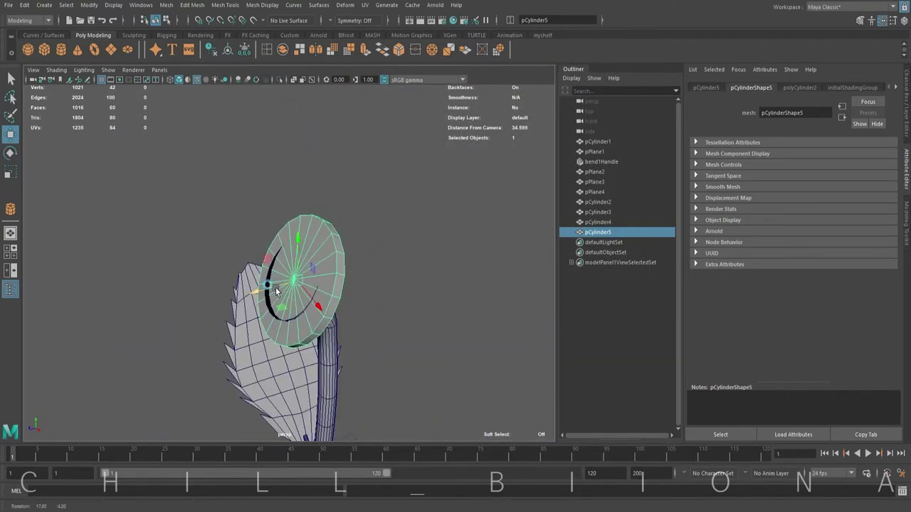
key("e")
left_click_drag(295, 240, 357, 276, "alt")
key("w")
scroll(371, 270, "down", 5)
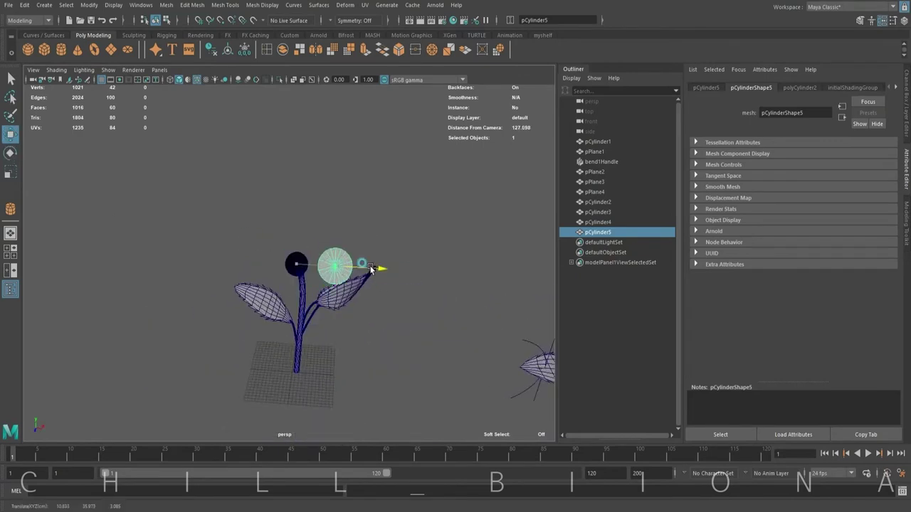
Step: Show the Channel Box, frame pCylinder5 and expand its polyCylinder2 creation inputs
left_click(905, 89)
key("q")
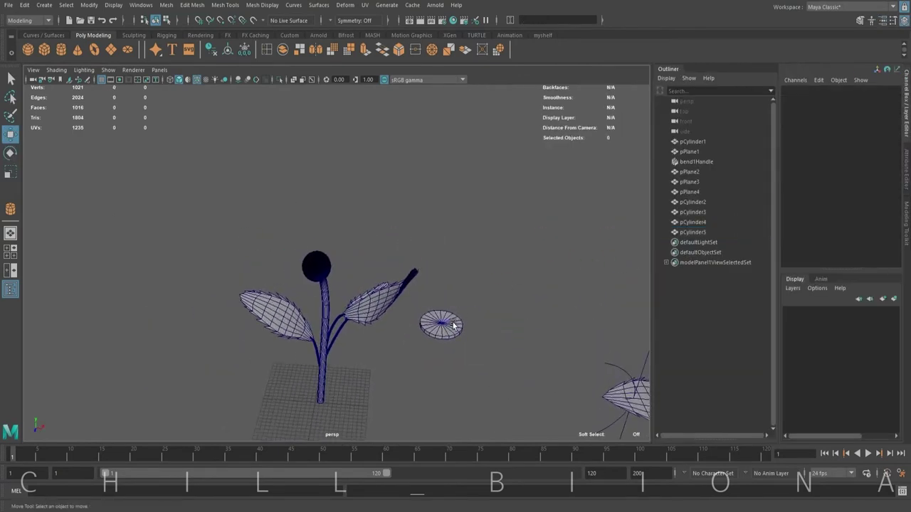
left_click(459, 318)
key("f")
left_click(804, 203)
left_click(871, 237)
Step: Scale the disc's top-cap edges and adjust the centre vertex to dish the top
right_click_drag(430, 236, 417, 203)
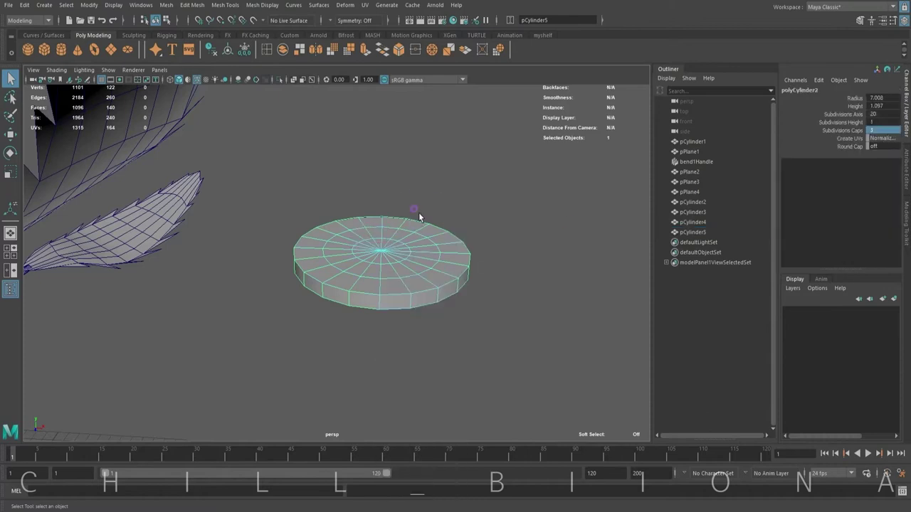
mouse_move(373, 257)
left_mouse_down()
mouse_move(388, 242)
mouse_move(450, 230)
left_mouse_up()
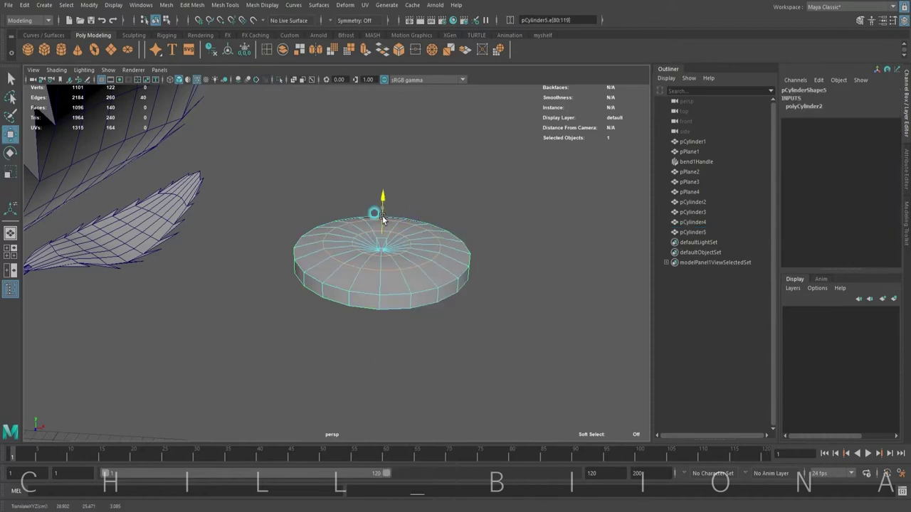
left_click_drag(353, 265, 366, 303, "alt")
key("r")
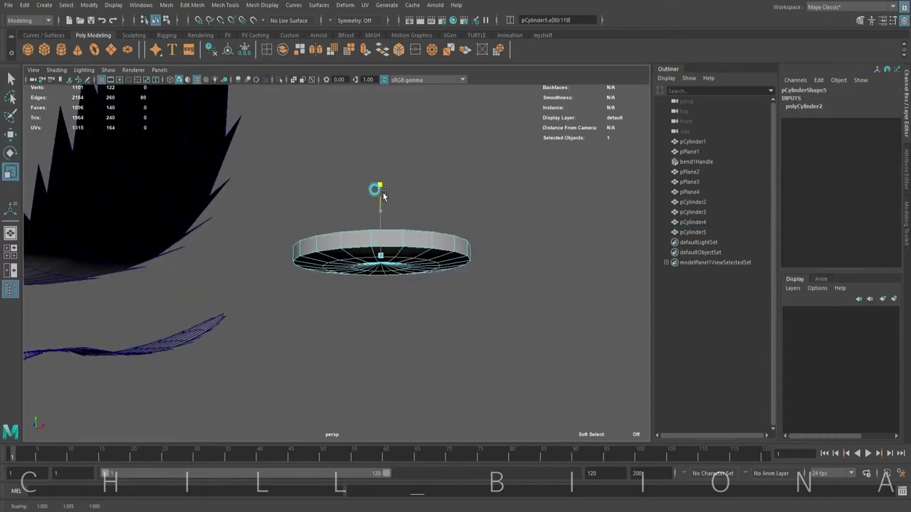
mouse_move(372, 193)
left_mouse_down("alt")
mouse_move(376, 204)
mouse_move(459, 199)
left_mouse_up("alt")
mouse_move(459, 199)
right_mouse_down()
mouse_move(463, 208)
mouse_move(417, 204)
right_mouse_up()
left_click_drag(417, 203, 441, 277, "alt")
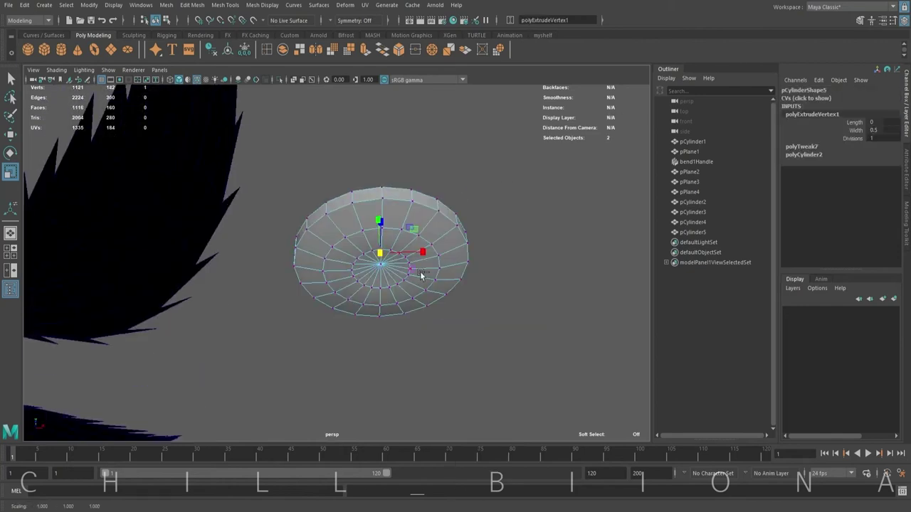
scroll(442, 277, "up", 3)
mouse_move(402, 266)
left_mouse_down("alt")
mouse_move(407, 301)
mouse_move(430, 193)
left_mouse_up("alt")
left_click(406, 302)
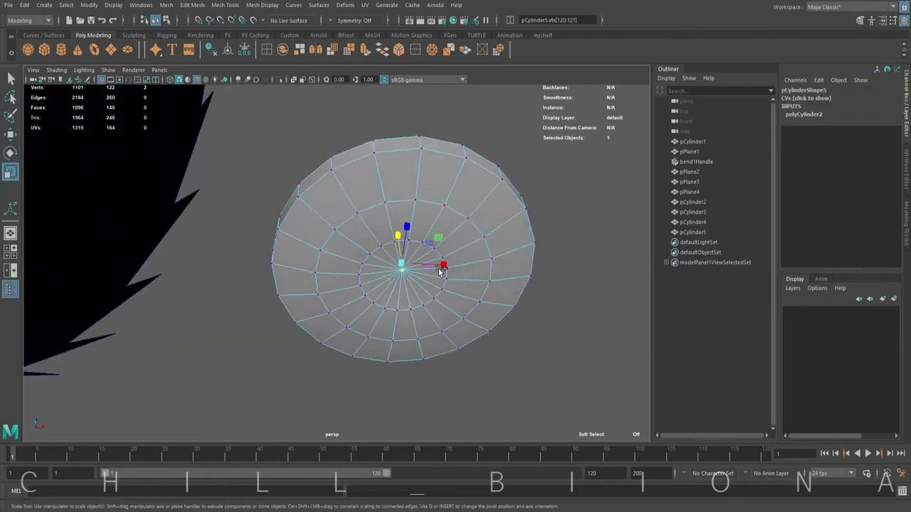
mouse_move(440, 271)
left_mouse_down("alt")
mouse_move(403, 214)
mouse_move(466, 206)
left_mouse_up("alt")
Step: Bevel the disc's rim edge loop (polyBevel3, fraction 0.5) and reselect the whole disc
double_click(402, 209)
left_click(400, 51)
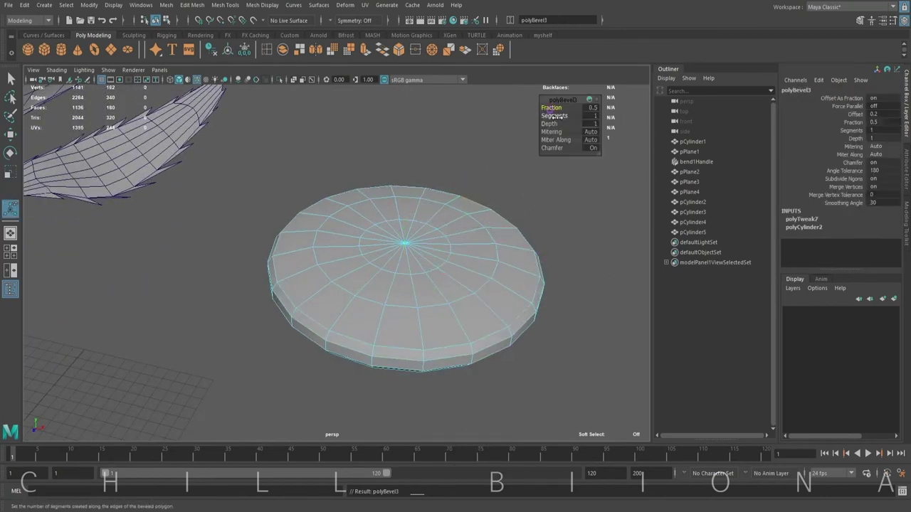
mouse_move(560, 107)
left_mouse_down("alt")
mouse_move(468, 167)
mouse_move(367, 297)
left_mouse_up("alt")
left_click(463, 145)
left_click(383, 257)
Step: Draw a polygon plane beside the disc, smooth it and raise it to disc height
key("w")
left_click(110, 50)
left_click_drag(357, 219, 453, 252)
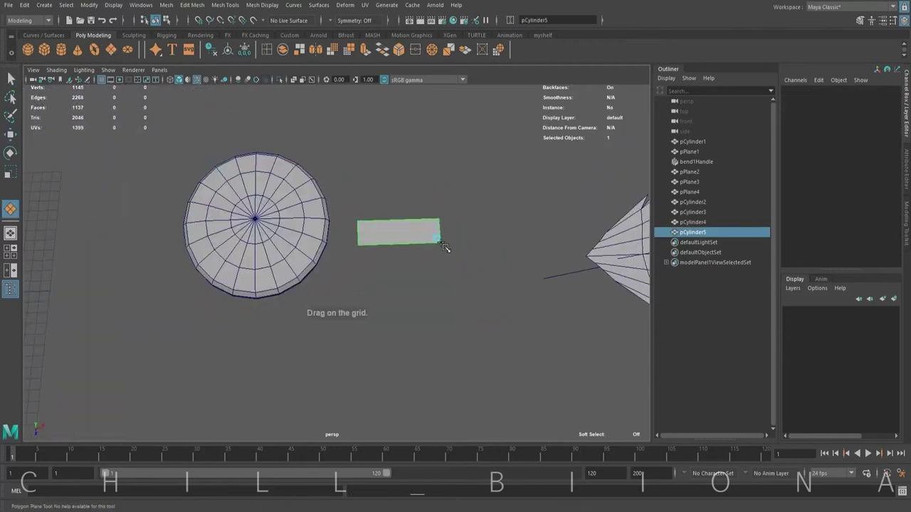
right_click_drag(461, 105, 604, 112, "shift")
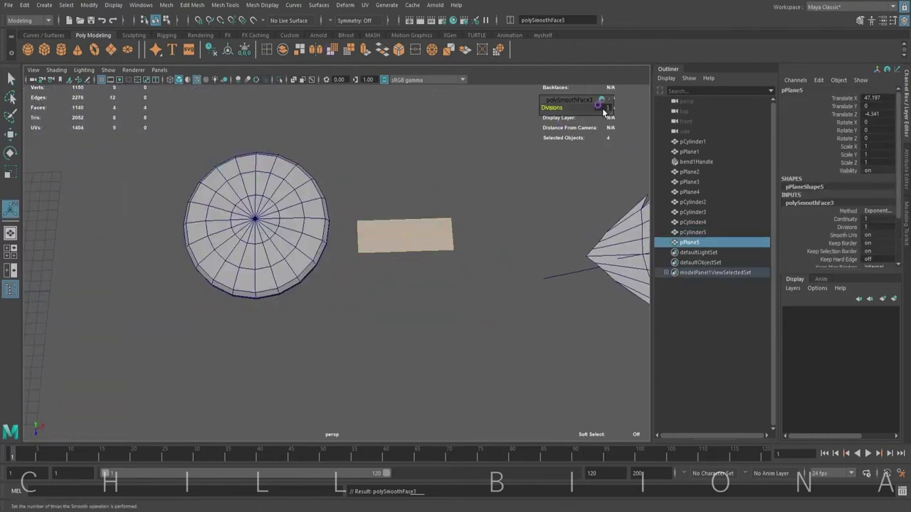
left_click_drag(427, 238, 423, 260, "alt")
right_click_drag(423, 261, 472, 239)
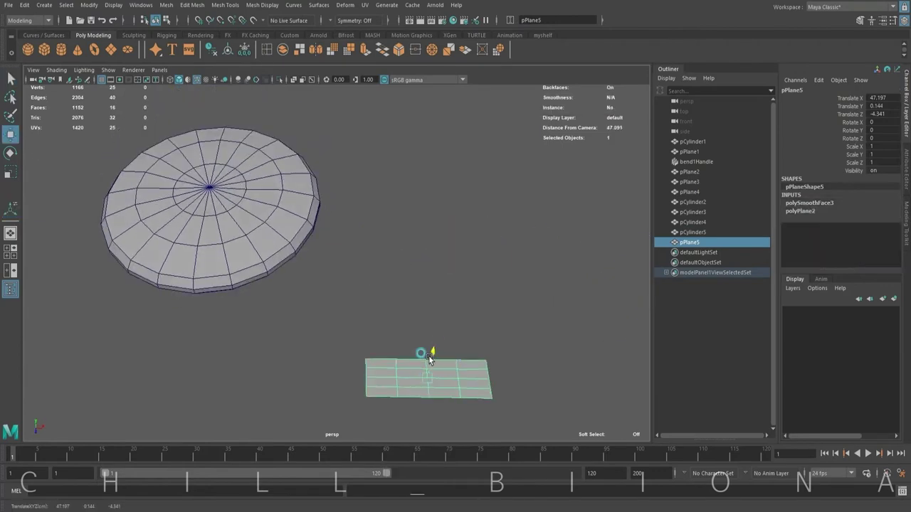
mouse_move(429, 355)
left_mouse_down()
mouse_move(356, 189)
mouse_move(407, 204)
mouse_move(362, 241)
left_mouse_up()
Step: Taper both ends of the plane's vertices into a pointed, lens-shaped petal
right_click_drag(361, 241, 330, 250)
mouse_move(329, 250)
left_mouse_down()
mouse_move(325, 213)
mouse_move(335, 235)
left_mouse_up()
left_click_drag(334, 235, 427, 270, "alt")
mouse_move(470, 185)
left_mouse_down()
mouse_move(498, 285)
mouse_move(487, 248)
mouse_move(399, 246)
left_mouse_up()
left_click_drag(377, 199, 384, 255)
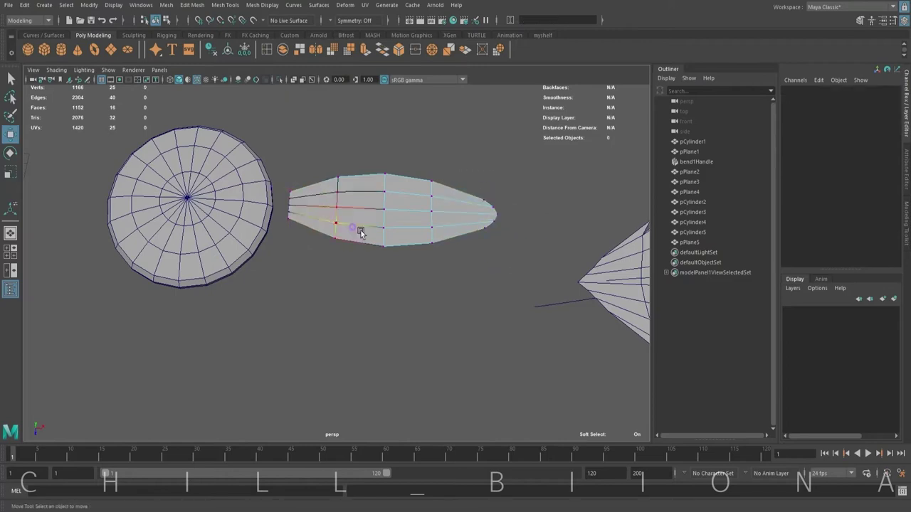
left_click_drag(361, 228, 366, 214, "alt")
right_click_drag(366, 214, 415, 188)
Step: Slide the petal up against the disc edge and isolate the enlarged top view
mouse_move(411, 199)
left_mouse_down("alt")
mouse_move(335, 188)
mouse_move(321, 240)
left_mouse_up("alt")
right_click_drag(321, 240, 416, 218, "alt")
key("F10")
left_click(411, 215)
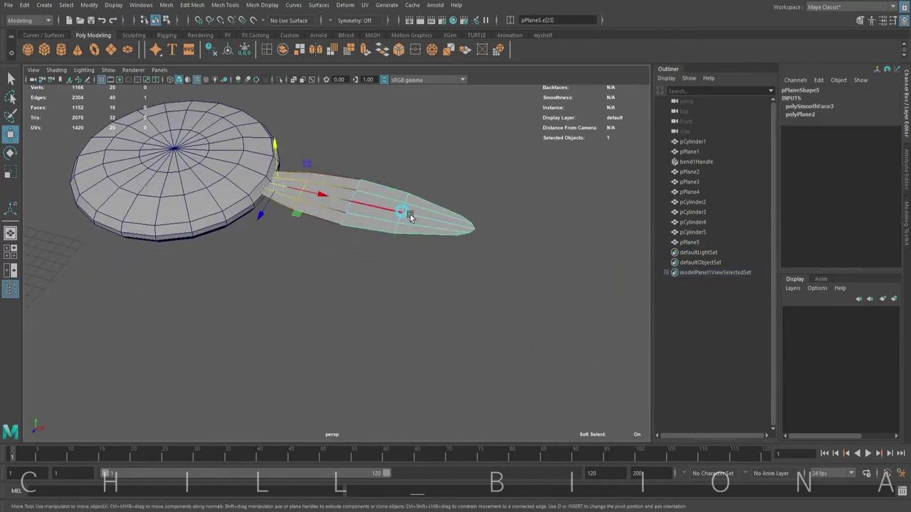
right_click_drag(347, 181, 375, 171)
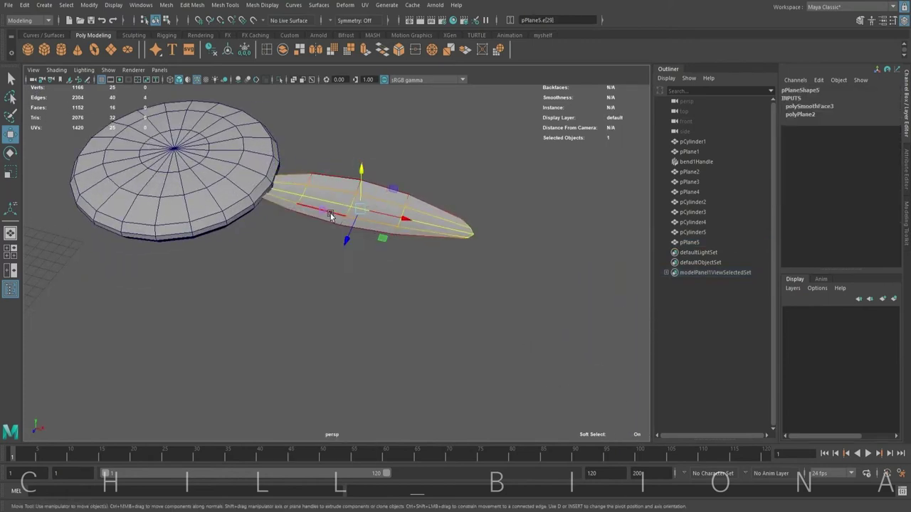
mouse_move(375, 171)
left_mouse_down("alt")
mouse_move(435, 241)
mouse_move(350, 264)
mouse_move(365, 244)
left_mouse_up("alt")
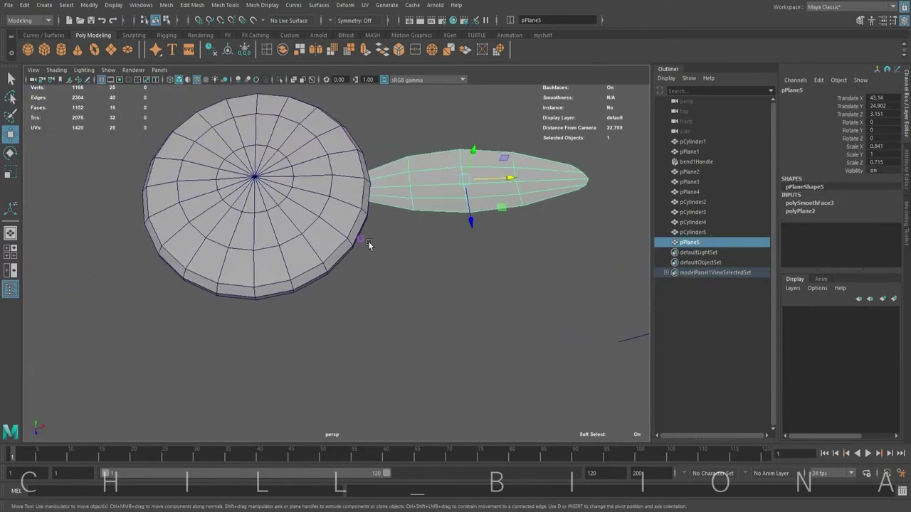
key("space")
key("space")
key("ctrl+1")
key("ctrl+1")
scroll(427, 220, "down", 5)
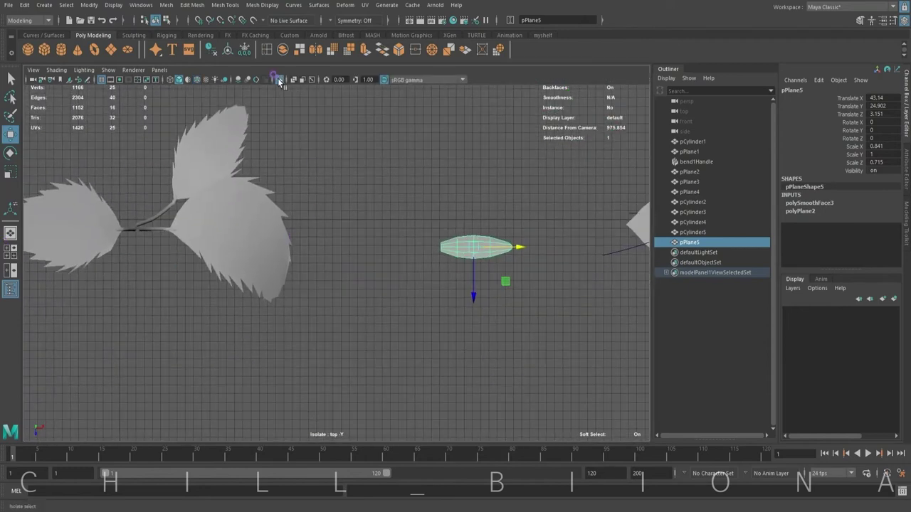
Step: Move the petal's pivot to the disc centre and rotate a first duplicate around it
scroll(431, 215, "up", 3)
key("d")
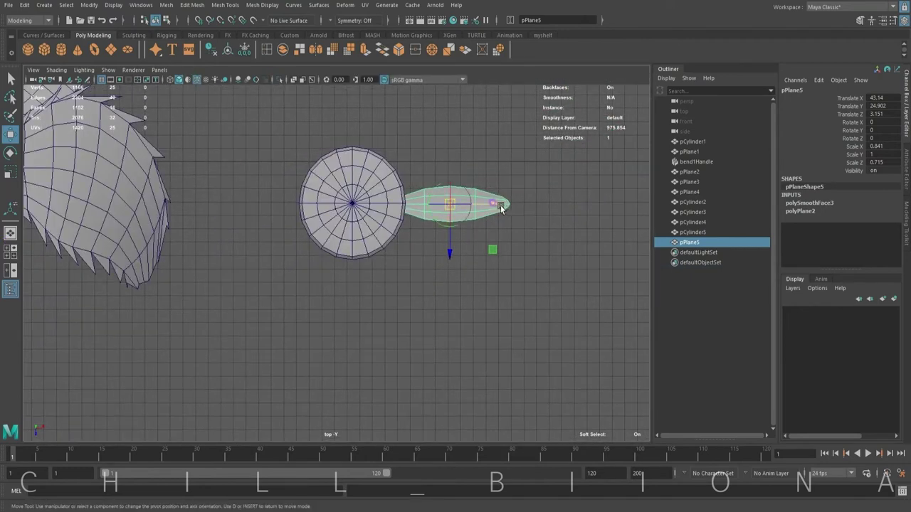
scroll(371, 213, "up", 3)
key("ctrl+d")
key("e")
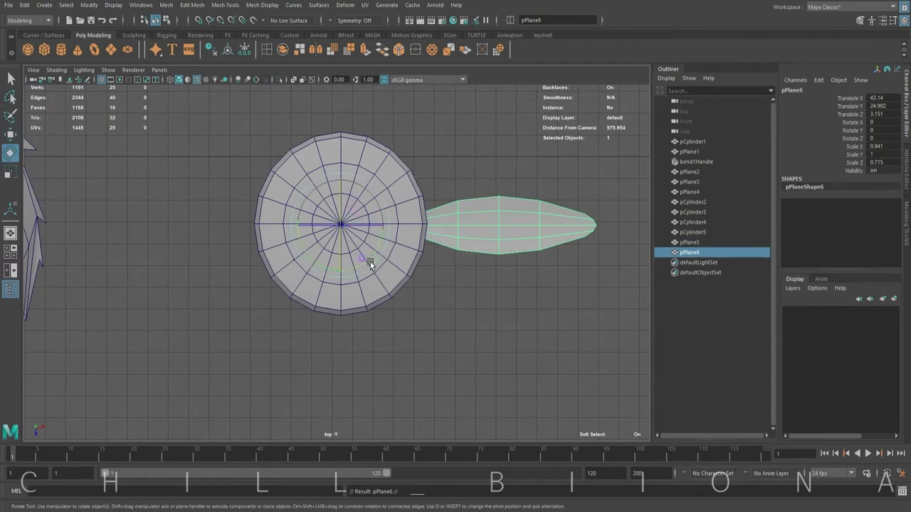
mouse_move(372, 261)
left_mouse_down()
mouse_move(383, 252)
mouse_move(378, 242)
left_mouse_up()
Step: Repeat Duplicate with Transform (Shift+D) to fill a full ring of petals around the disc
key("ctrl+d")
scroll(377, 249, "down", 2)
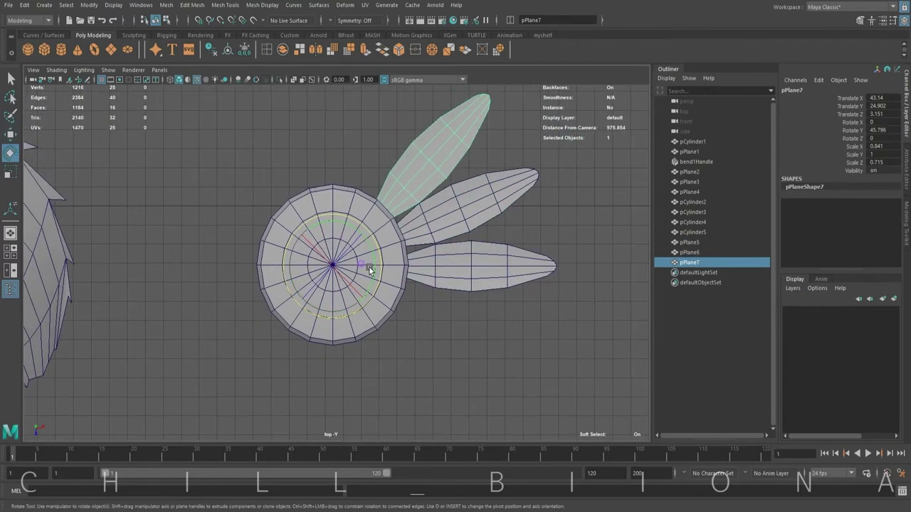
key("shift+d")
key("shift+d")
key("shift+d")
key("shift+d")
key("shift+d")
key("shift+d")
key("shift+d")
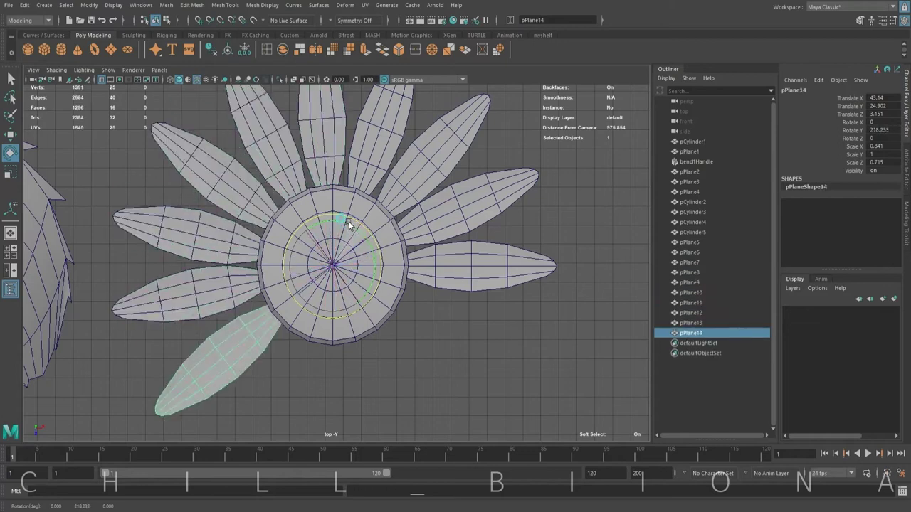
key("shift+d")
key("shift+d")
key("shift+d")
key("shift+d")
key("shift+d")
key("shift+d")
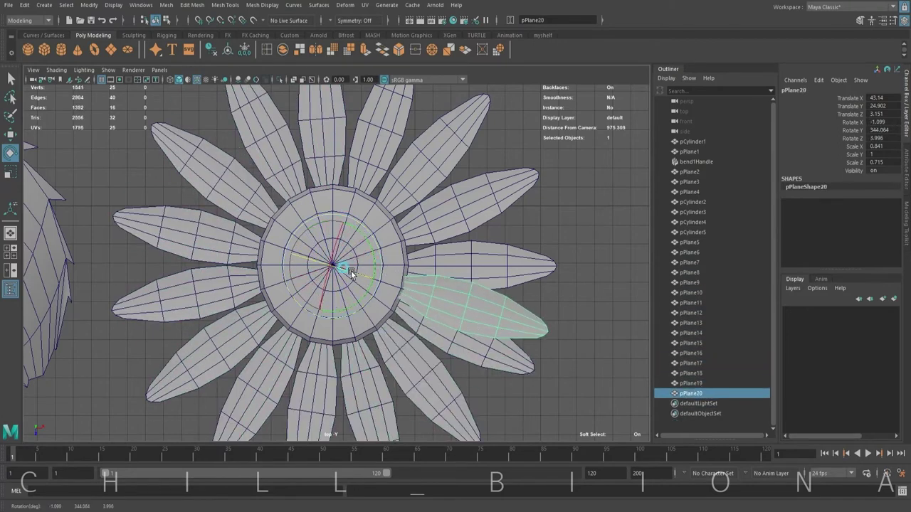
key("shift+d")
key("shift+d")
key("shift+d")
key("shift+d")
key("shift+d")
key("shift+d")
scroll(346, 216, "down", 2)
key("shift+d")
key("shift+d")
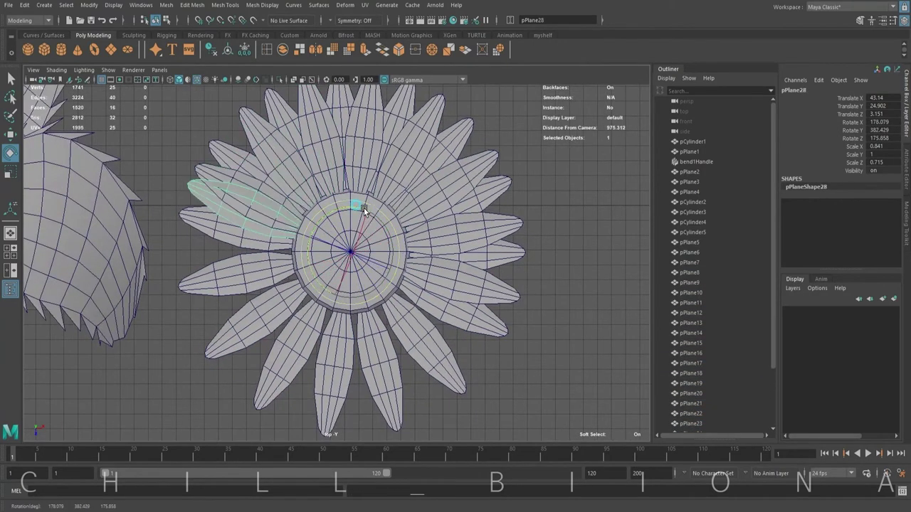
key("shift+d")
key("shift+d")
key("shift+d")
key("shift+d")
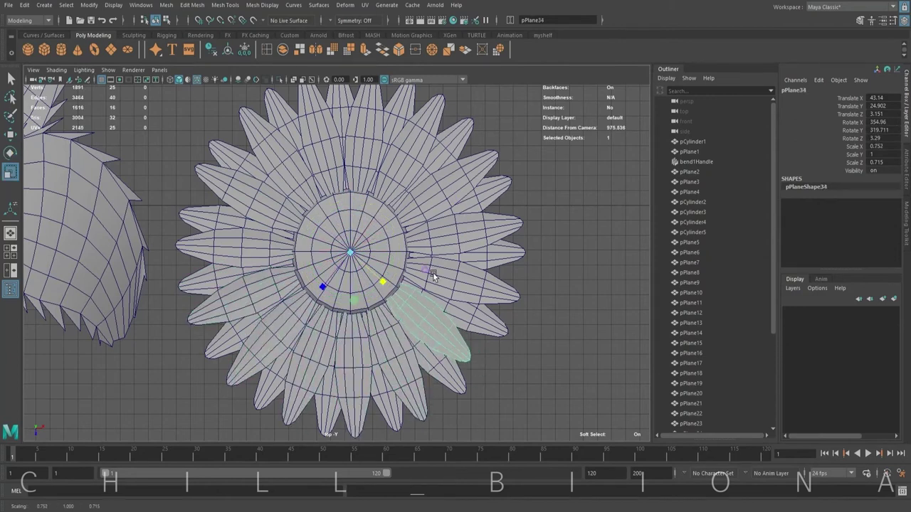
Step: Scale several individual petals around the ring to different sizes for variety
left_click(394, 194)
left_click(276, 217)
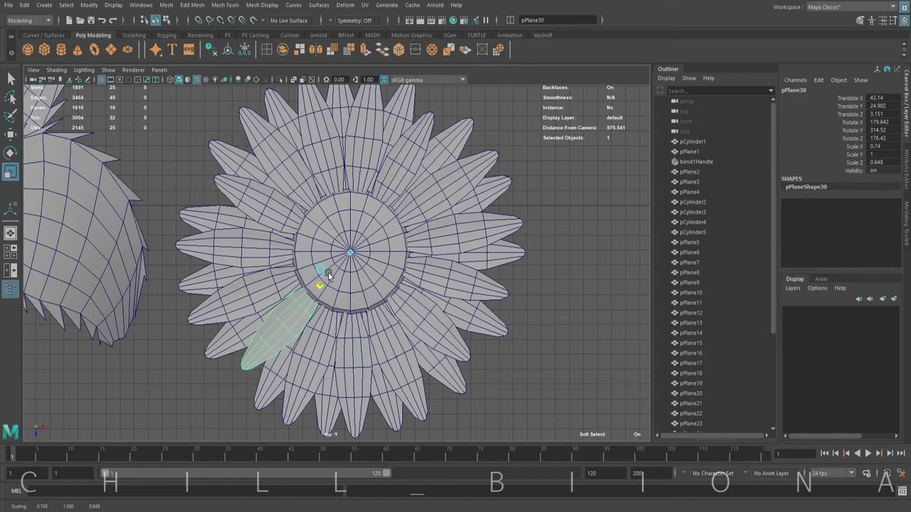
left_click(309, 252)
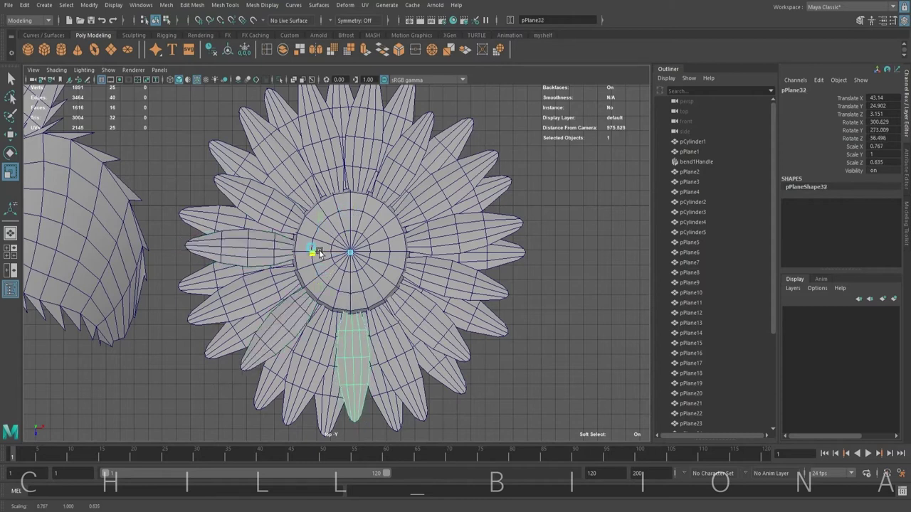
left_click_drag(318, 254, 334, 235, "alt")
left_click(342, 227)
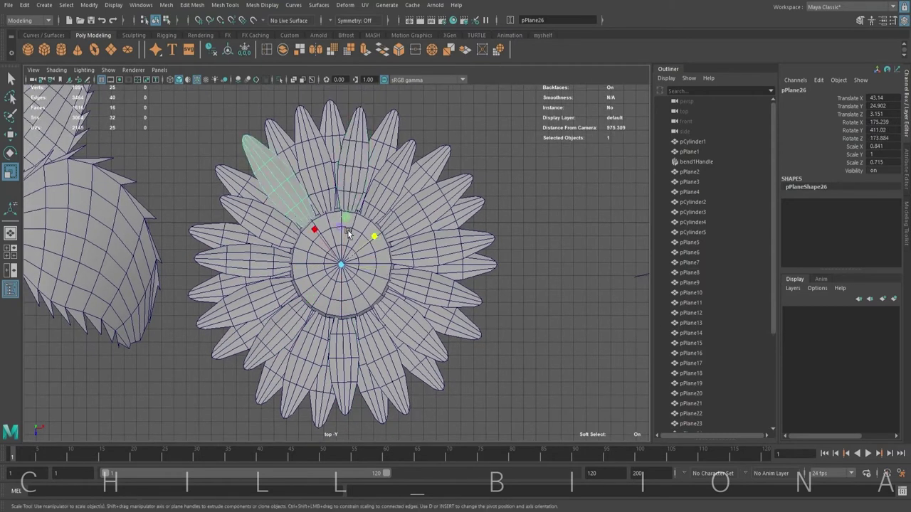
left_click(456, 245)
left_click(492, 311)
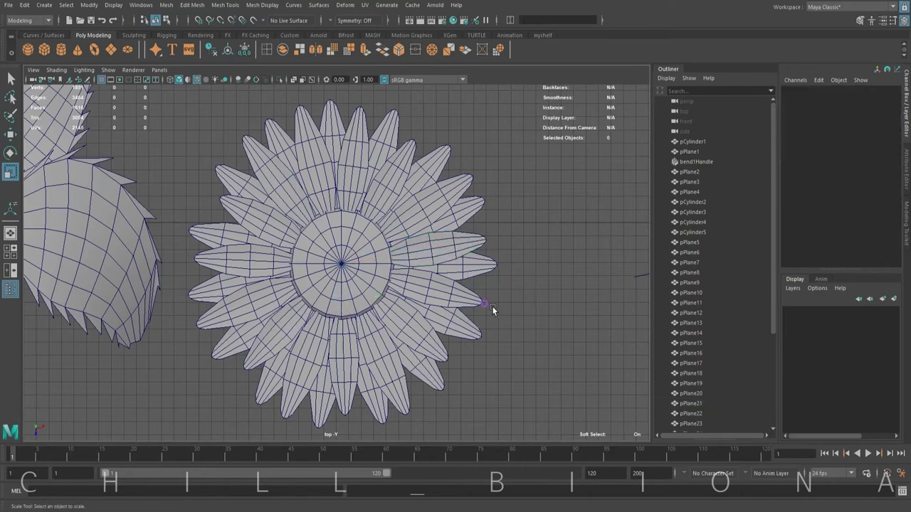
Step: Select and move the upper petal's tip vertices to bend it
left_click_drag(499, 254, 372, 259, "alt")
right_click_drag(372, 259, 499, 254, "alt")
left_click_drag(499, 254, 437, 226, "alt")
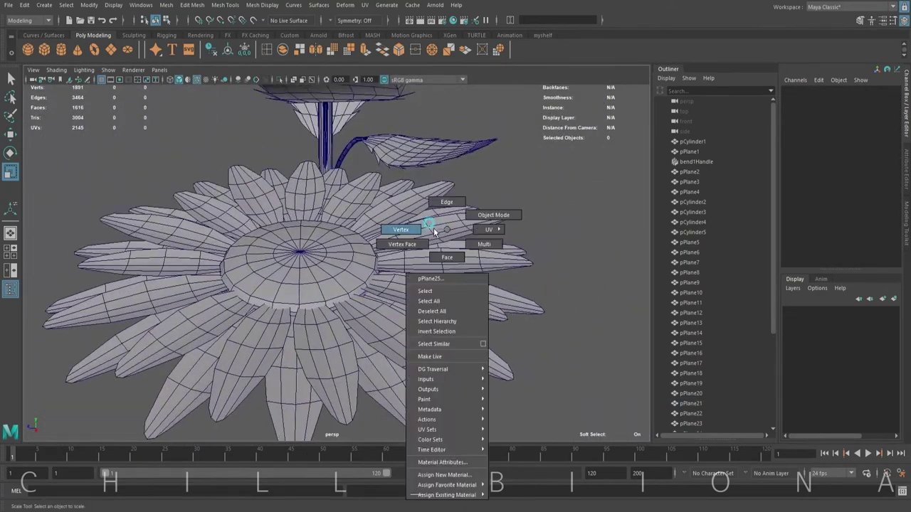
right_click_drag(437, 226, 395, 230)
left_click_drag(384, 256, 473, 205)
left_click(379, 182)
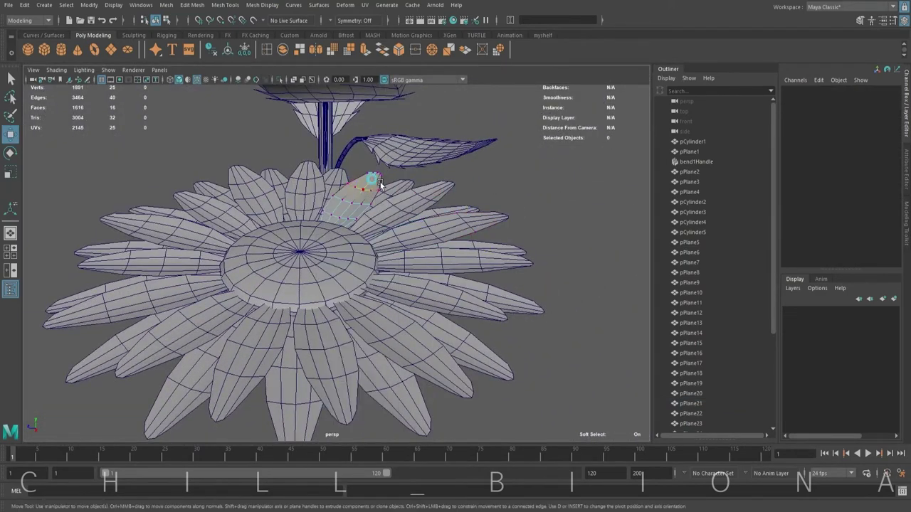
left_click(441, 171)
Step: Bend the tips of the left and right-side petals to varied angles
right_click_drag(112, 214, 92, 197)
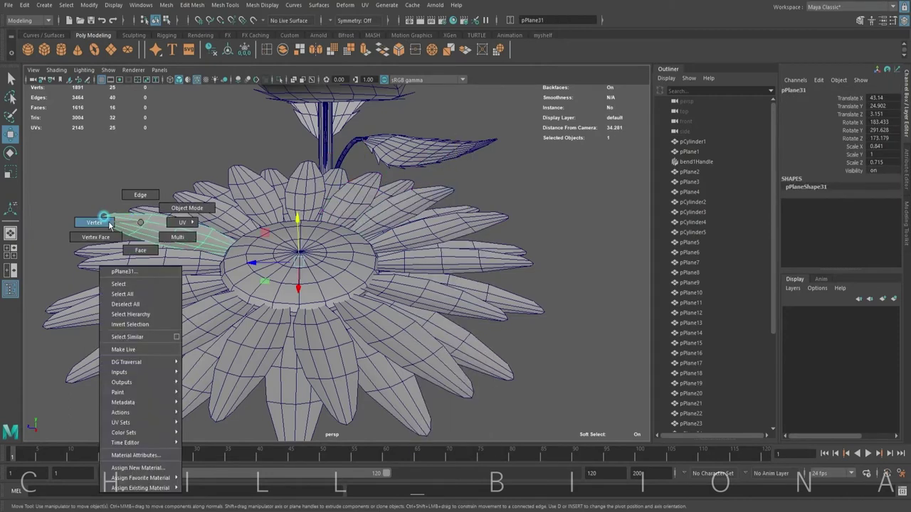
left_click_drag(36, 263, 235, 335)
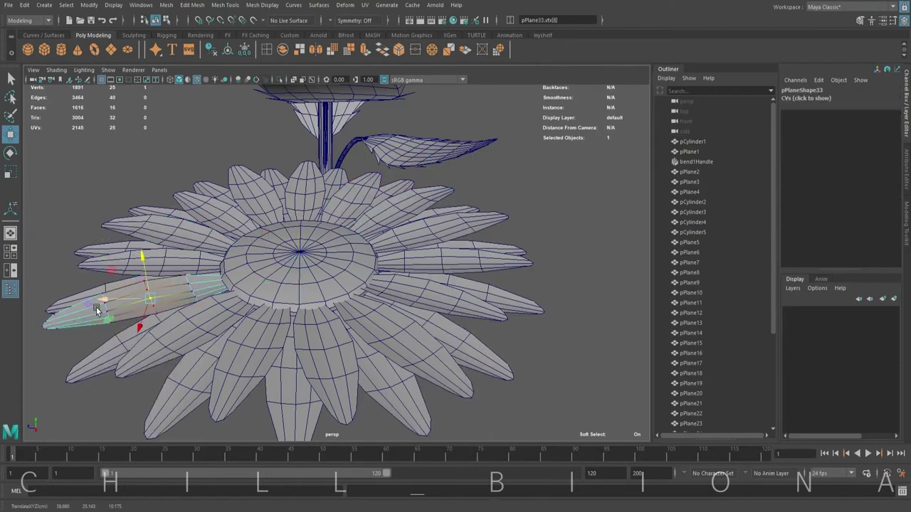
left_click_drag(45, 317, 411, 328, "alt")
right_click_drag(409, 257, 427, 239)
left_click_drag(555, 299, 541, 253)
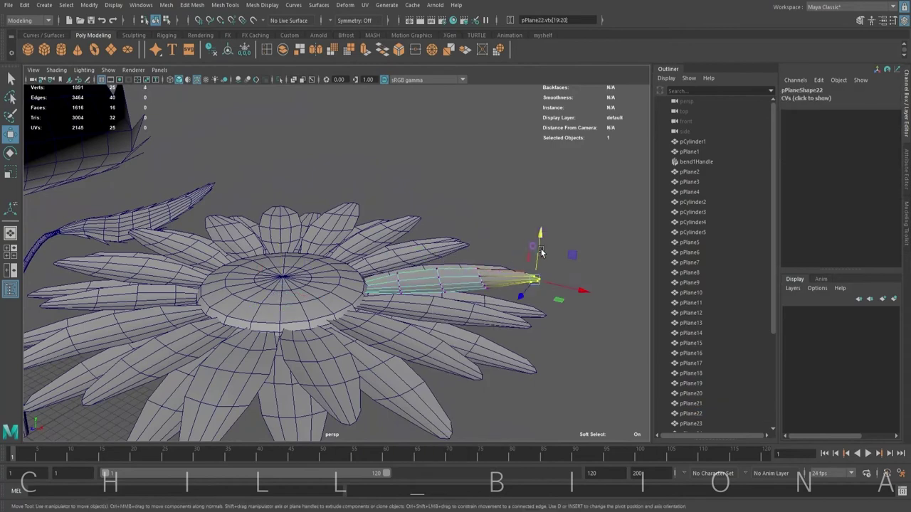
left_click_drag(447, 239, 488, 235, "alt")
right_click_drag(488, 235, 505, 220)
mouse_move(479, 245)
left_mouse_down()
mouse_move(499, 217)
mouse_move(439, 259)
mouse_move(468, 315)
mouse_move(318, 221)
mouse_move(373, 225)
left_mouse_up()
Step: Rotate individual petals such as pPlane15 and pPlane17 with the Rotate tool
key("F8")
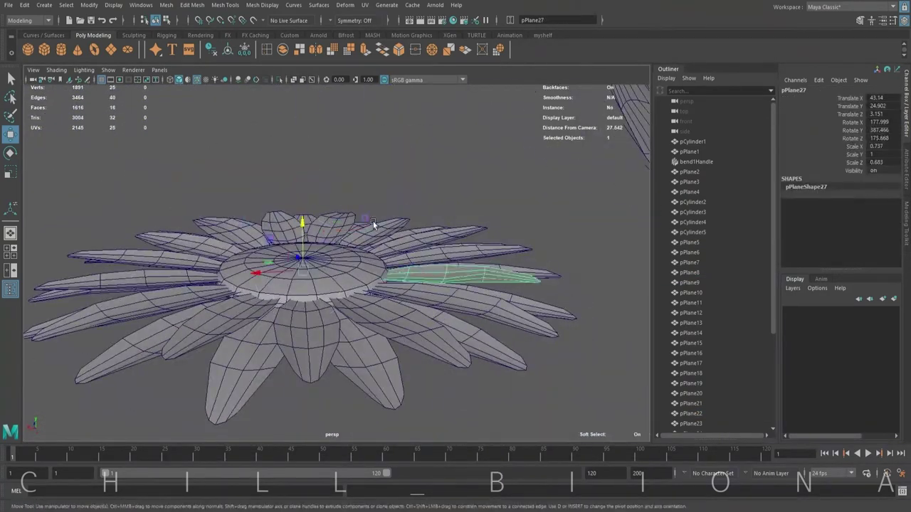
left_click(142, 265)
key("e")
left_click(121, 283)
mouse_move(121, 283)
left_mouse_down("alt")
mouse_move(309, 237)
mouse_move(361, 57)
left_mouse_up("alt")
left_click(309, 237)
scroll(309, 237, "down", 5)
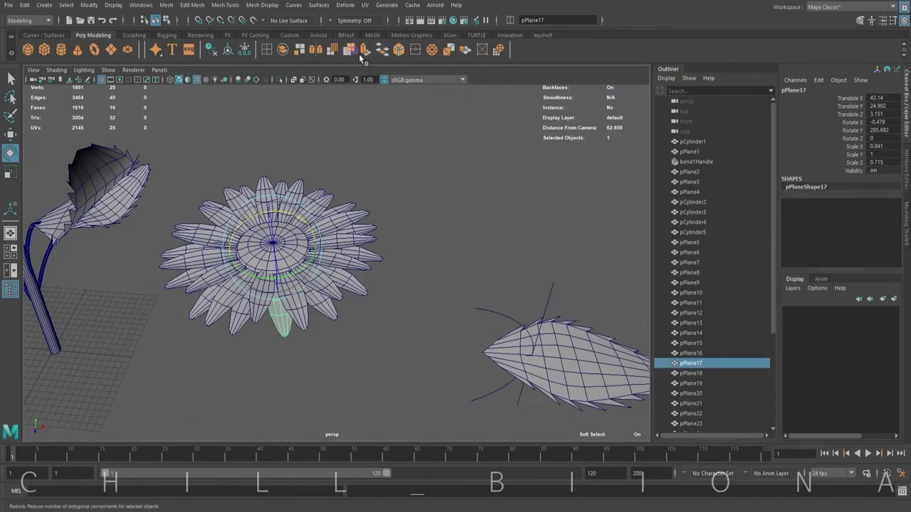
Step: Create a polygon plane near the flower, raise it and smooth it for more divisions
left_click(110, 50)
left_click_drag(426, 322, 470, 310)
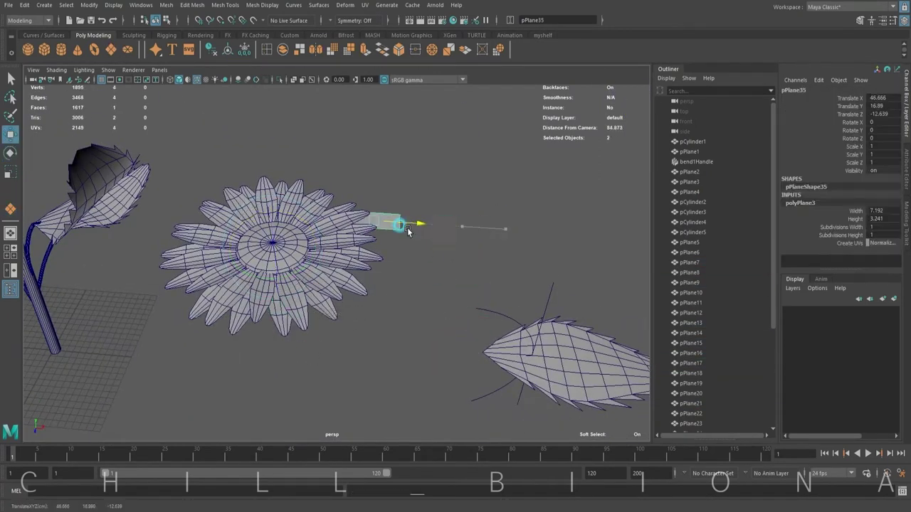
left_click_drag(408, 230, 434, 229)
left_click_drag(434, 229, 440, 292, "alt")
left_click_drag(391, 222, 298, 312)
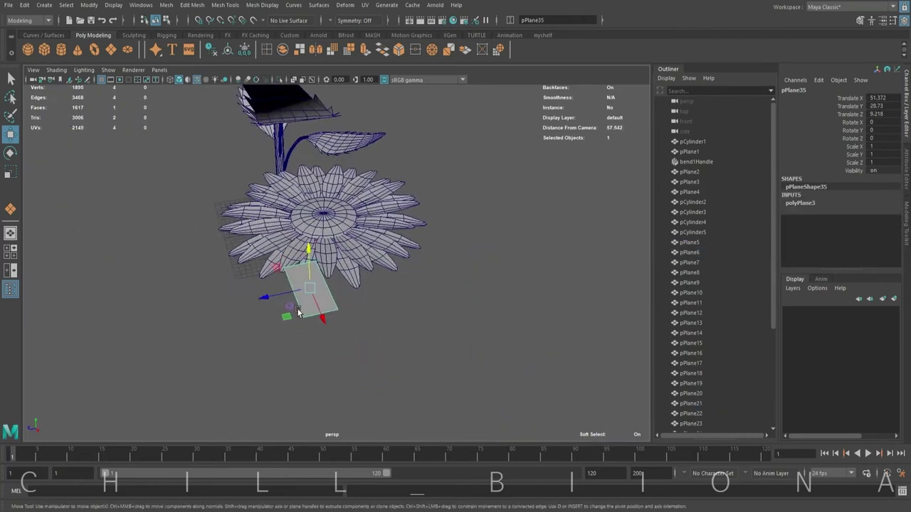
left_click_drag(335, 206, 338, 62, "alt")
key("w")
key("q")
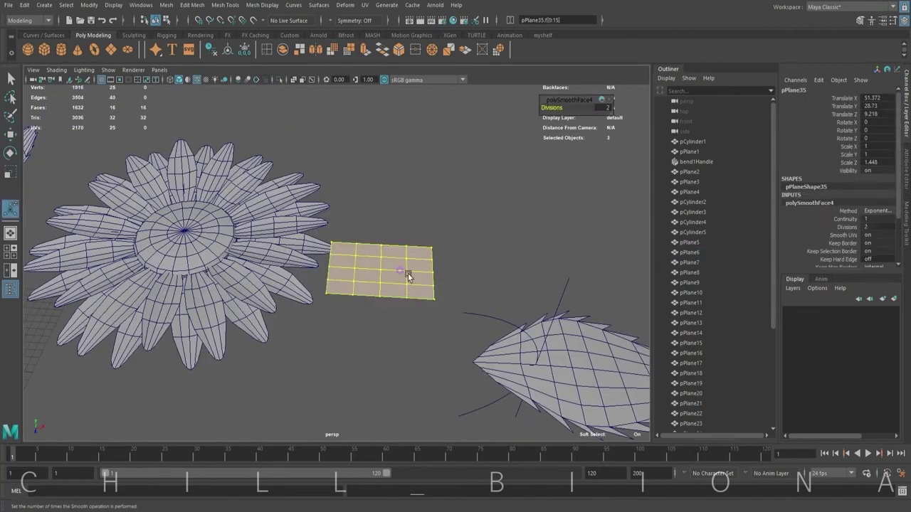
key("F9")
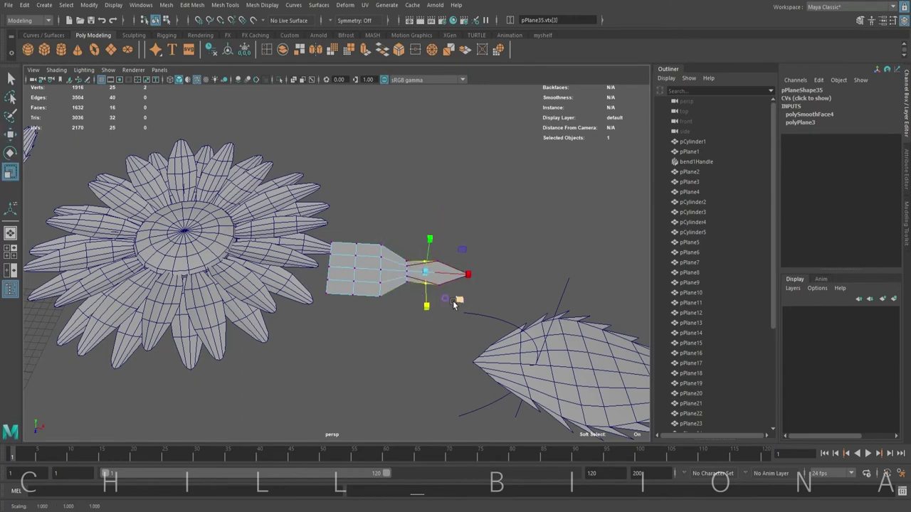
Step: Scale the plane's left-edge vertices together and pick out its tip vertex
left_click_drag(478, 279, 406, 260, "alt")
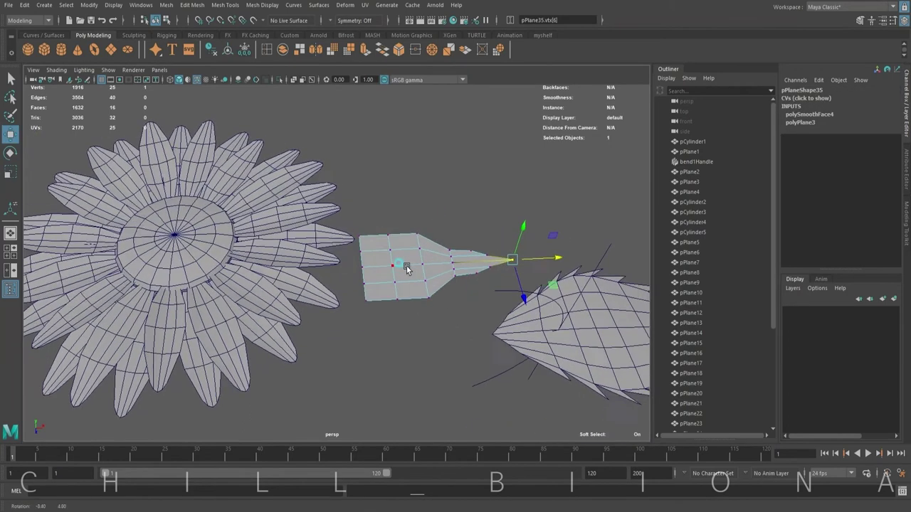
mouse_move(349, 264)
left_mouse_down()
mouse_move(367, 295)
mouse_move(388, 284)
left_mouse_up()
key("r")
left_click_drag(387, 284, 392, 288)
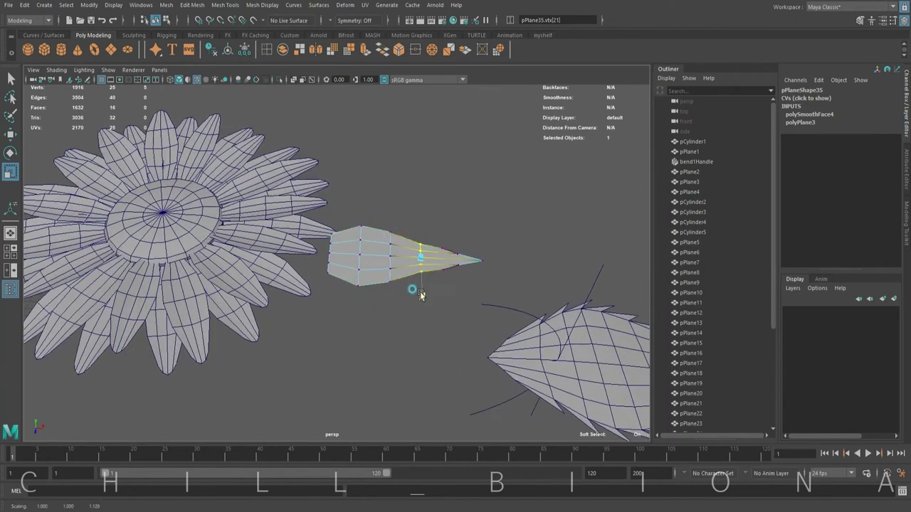
mouse_move(453, 284)
left_mouse_down("alt")
mouse_move(434, 281)
mouse_move(446, 256)
left_mouse_up("alt")
left_click(446, 257)
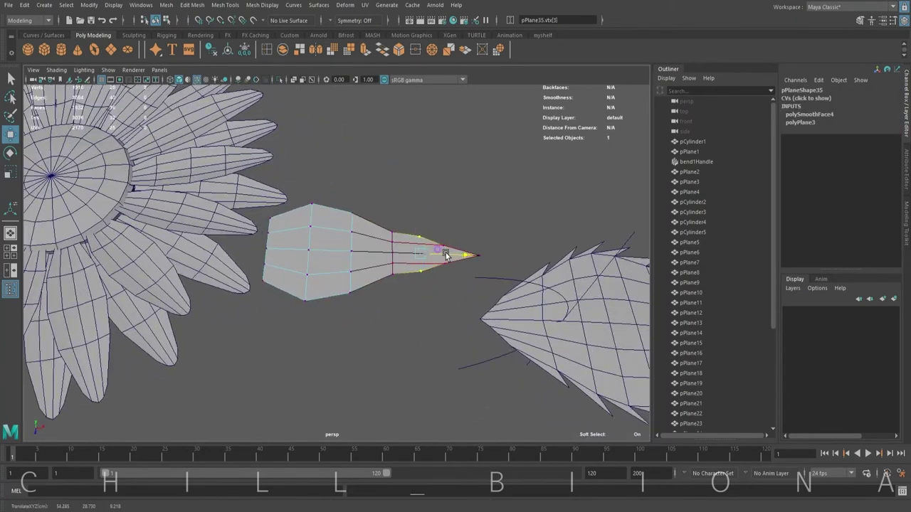
Step: Move vertices along the plane's edges to form a pointed, leaf-like outline
right_click(406, 220)
mouse_move(407, 221)
left_mouse_down("alt")
mouse_move(403, 186)
mouse_move(405, 254)
left_mouse_up("alt")
left_click(396, 183)
left_click(405, 258)
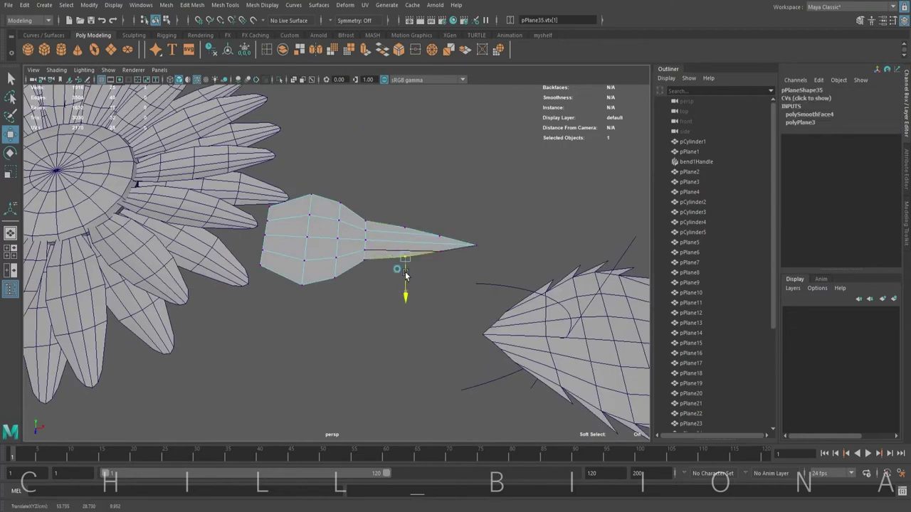
left_click(430, 228)
left_click(418, 254)
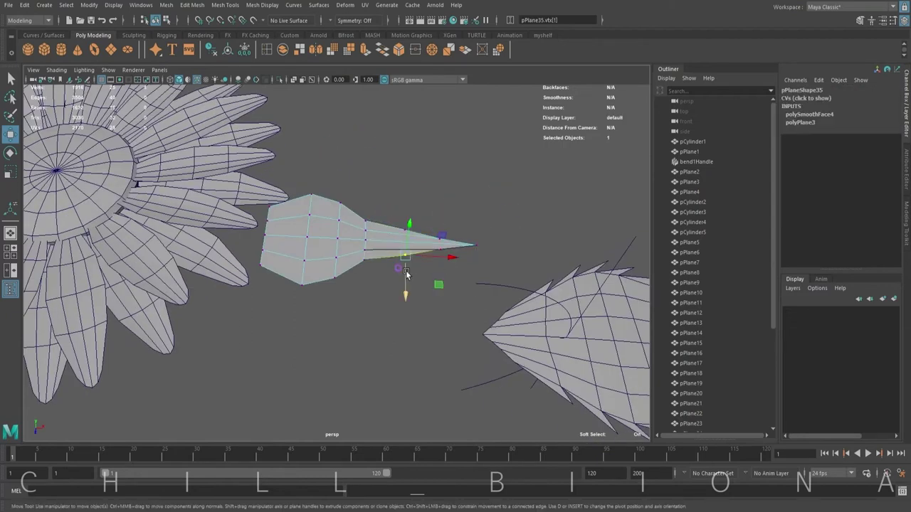
left_click_drag(419, 254, 370, 180, "alt")
mouse_move(399, 220)
left_mouse_down("alt")
mouse_move(446, 193)
mouse_move(349, 271)
left_mouse_up("alt")
Step: Refine the sepal shape by adjusting an edge and further edge vertices
right_click_drag(295, 203, 299, 186)
left_click(358, 204)
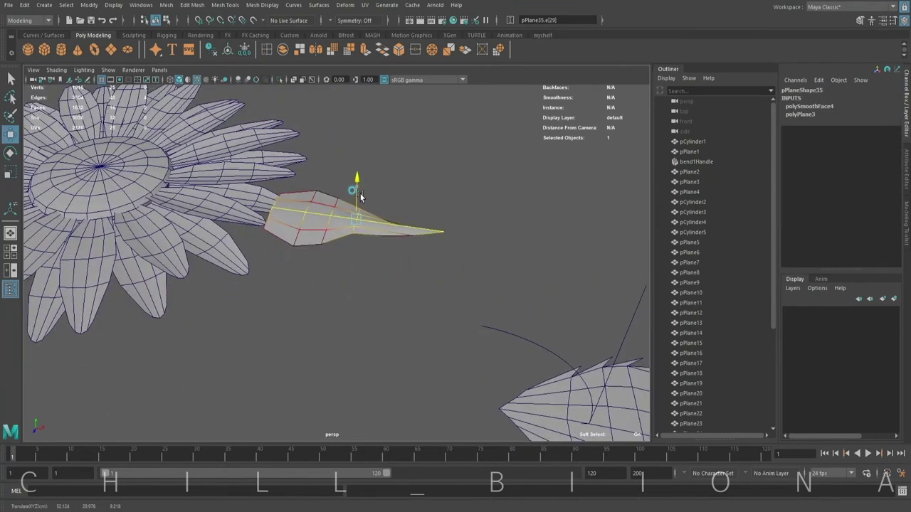
mouse_move(359, 197)
left_mouse_down("alt")
mouse_move(453, 180)
mouse_move(399, 208)
mouse_move(319, 155)
left_mouse_up("alt")
left_click(402, 207)
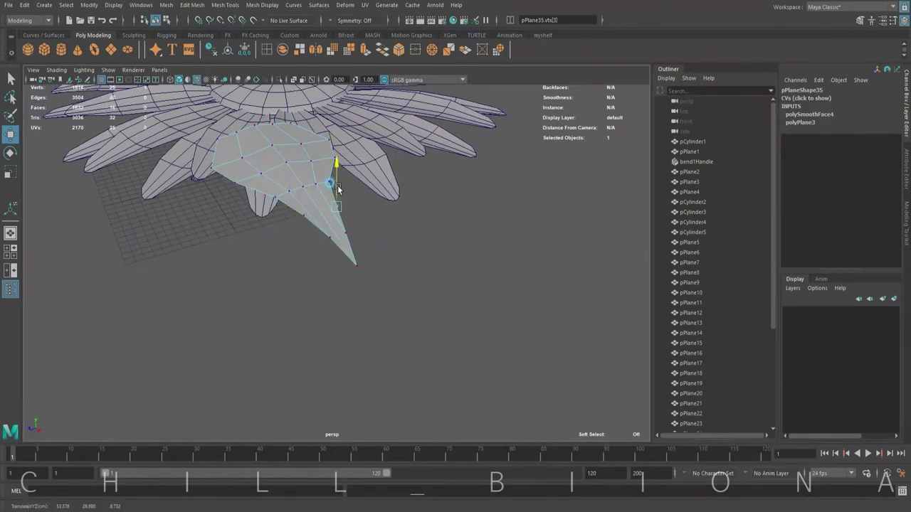
mouse_move(338, 189)
left_mouse_down("alt")
mouse_move(477, 217)
mouse_move(362, 166)
left_mouse_up("alt")
left_click(360, 164)
mouse_move(360, 119)
left_mouse_down("alt")
mouse_move(400, 136)
mouse_move(373, 199)
mouse_move(403, 203)
mouse_move(279, 223)
left_mouse_up("alt")
Step: Move the pointed piece pPlane35 in under the flower head, close to its centre
key("F8")
scroll(403, 203, "down", 5)
mouse_move(247, 253)
left_mouse_down("alt")
mouse_move(230, 268)
mouse_move(301, 223)
mouse_move(320, 253)
left_mouse_up("alt")
scroll(320, 253, "up", 5)
mouse_move(373, 269)
left_mouse_down()
mouse_move(354, 265)
mouse_move(346, 291)
mouse_move(443, 264)
mouse_move(362, 261)
mouse_move(399, 235)
left_mouse_up()
scroll(363, 249, "down", 3)
Step: Group the flower head parts with Ctrl+G and move group1 onto the stem
left_click(689, 232)
left_click(689, 423, "shift")
key("ctrl+g")
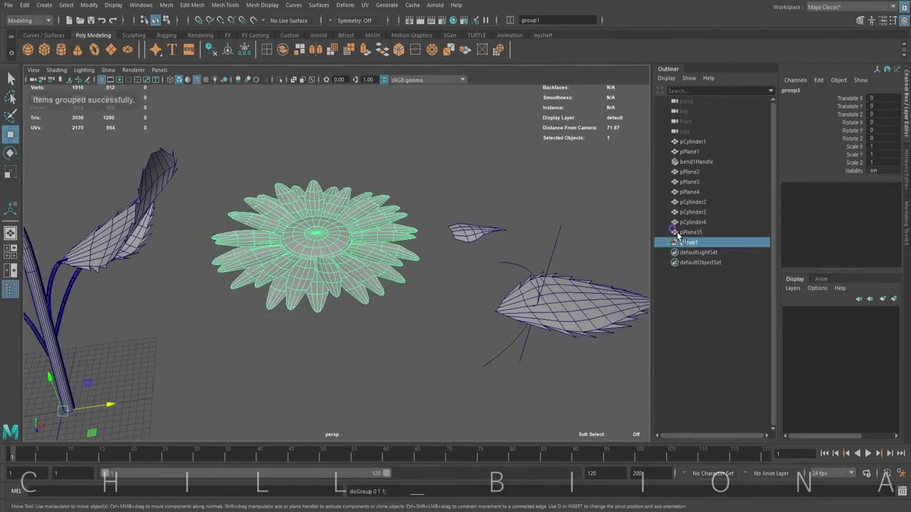
scroll(379, 227, "down", 3)
mouse_move(235, 246)
left_mouse_down()
mouse_move(169, 216)
mouse_move(163, 247)
mouse_move(305, 240)
mouse_move(488, 248)
left_mouse_up()
Step: Rotate the flower head group and scale it down slightly to 0.87
key("e")
key("f")
key("r")
mouse_move(336, 268)
left_mouse_down()
mouse_move(344, 295)
mouse_move(211, 285)
mouse_move(356, 214)
left_mouse_up()
Step: Select a single petal, then the centre disk, orbiting around the flower head
left_click(356, 203)
key("e")
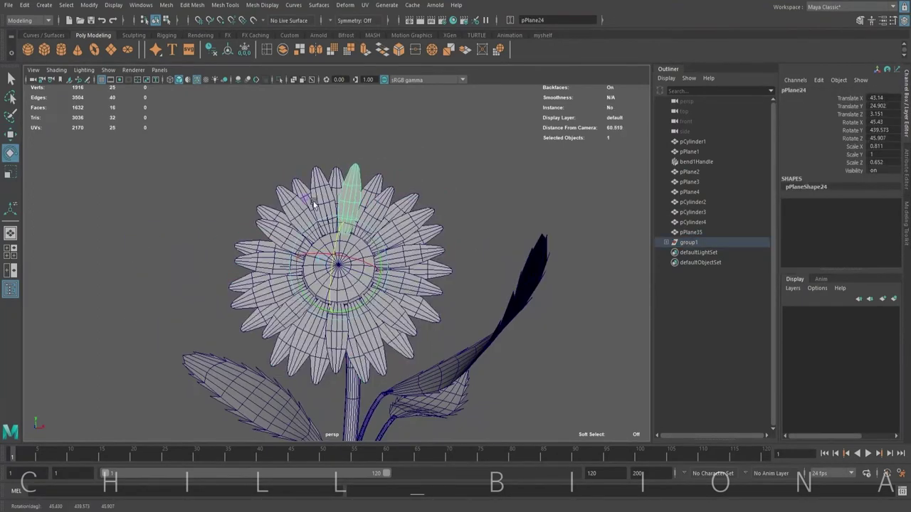
mouse_move(365, 253)
left_mouse_down("alt")
mouse_move(264, 228)
mouse_move(457, 249)
left_mouse_up("alt")
left_click(356, 278)
key("w")
left_click_drag(376, 285, 369, 278, "alt")
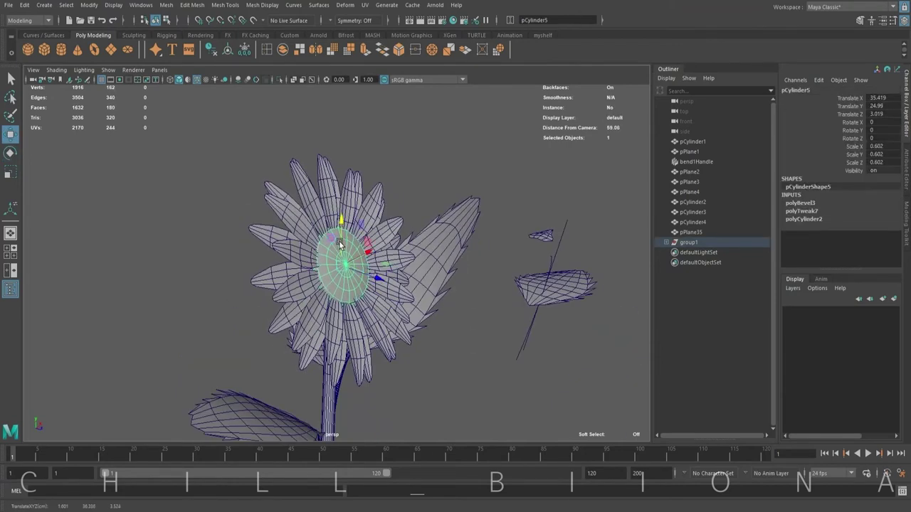
mouse_move(340, 244)
left_mouse_down("alt")
mouse_move(138, 260)
mouse_move(335, 271)
mouse_move(245, 264)
mouse_move(332, 206)
left_mouse_up("alt")
Step: Rotate and move sepal pPlane35 until it sits against the back of the flower head
left_click(271, 340)
key("f")
key("e")
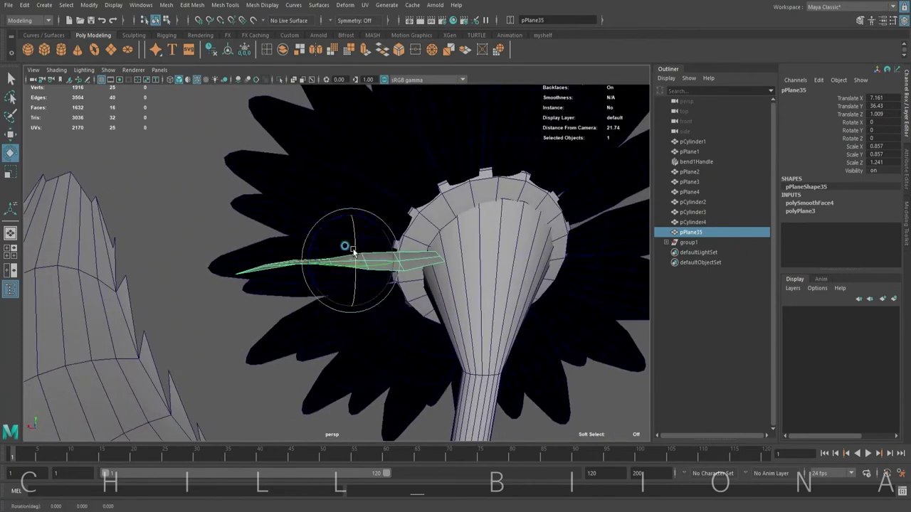
key("w")
mouse_move(356, 265)
left_mouse_down("alt")
mouse_move(325, 261)
mouse_move(362, 248)
mouse_move(321, 239)
mouse_move(343, 194)
mouse_move(356, 228)
left_mouse_up("alt")
key("e")
key("w")
mouse_move(356, 228)
left_mouse_down("alt")
mouse_move(384, 258)
mouse_move(365, 234)
mouse_move(395, 230)
left_mouse_up("alt")
key("e")
key("w")
mouse_move(395, 229)
left_mouse_down()
mouse_move(398, 278)
mouse_move(422, 258)
mouse_move(525, 267)
mouse_move(409, 235)
mouse_move(397, 245)
mouse_move(440, 188)
left_mouse_up()
key("e")
key("w")
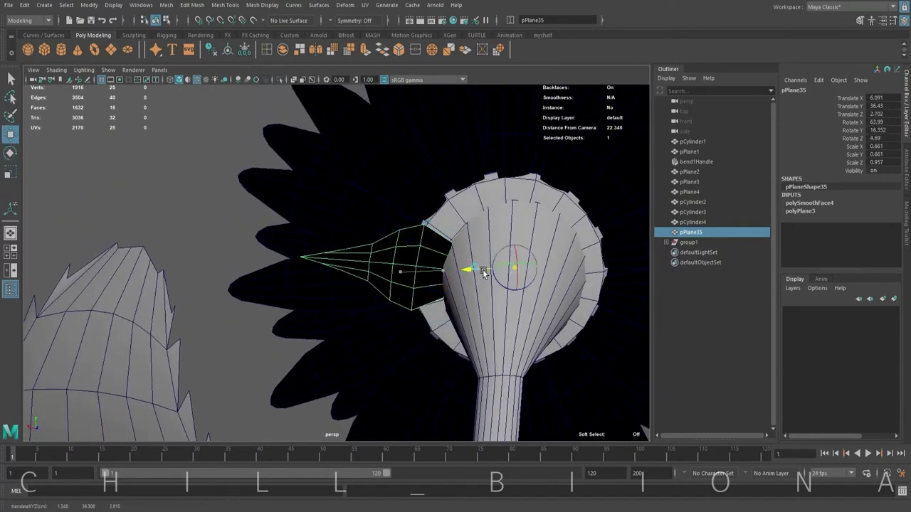
key("e")
Step: Duplicate the sepal as pPlane36–43 in a ring around the stem top
left_click_drag(483, 273, 436, 237, "alt")
left_click_drag(379, 230, 399, 228, "shift")
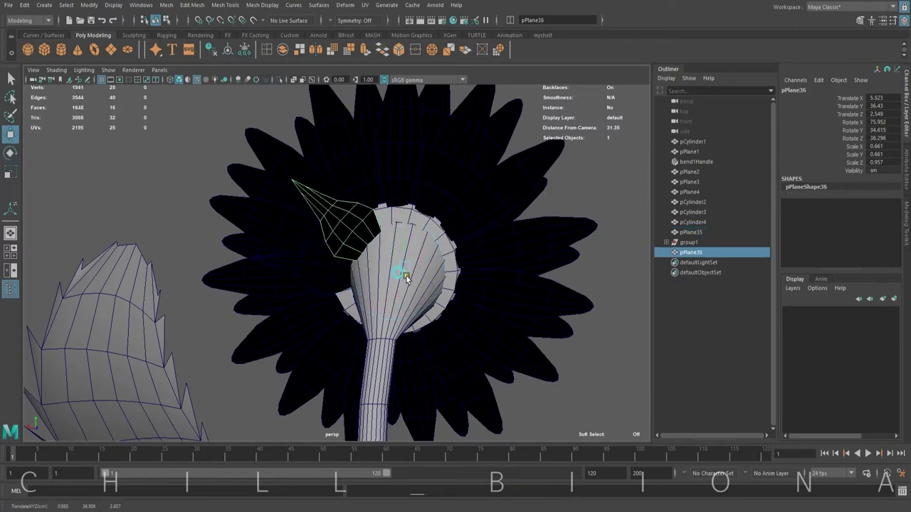
left_click_drag(404, 278, 420, 259, "alt")
left_click_drag(420, 293, 411, 279, "shift")
mouse_move(411, 279)
left_mouse_down("alt")
mouse_move(405, 262)
mouse_move(401, 283)
mouse_move(399, 264)
mouse_move(427, 256)
left_mouse_up("alt")
mouse_move(427, 257)
left_mouse_down()
mouse_move(438, 260)
mouse_move(427, 263)
left_mouse_up()
mouse_move(427, 263)
left_mouse_down("alt")
mouse_move(363, 271)
mouse_move(421, 278)
mouse_move(442, 311)
mouse_move(420, 274)
left_mouse_up("alt")
key("w")
mouse_move(420, 274)
left_mouse_down("alt")
mouse_move(399, 277)
mouse_move(427, 285)
left_mouse_up("alt")
Step: Turn on Two Sided Lighting in the viewport and view the flower's underside
left_click_drag(465, 338, 356, 214, "alt")
left_click(143, 143)
left_click(81, 70)
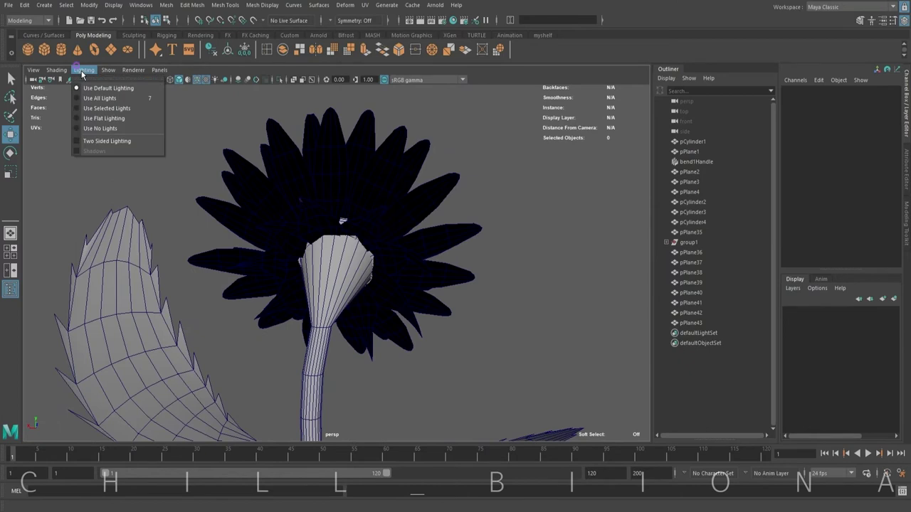
left_click(85, 142)
left_click_drag(488, 282, 484, 277, "alt")
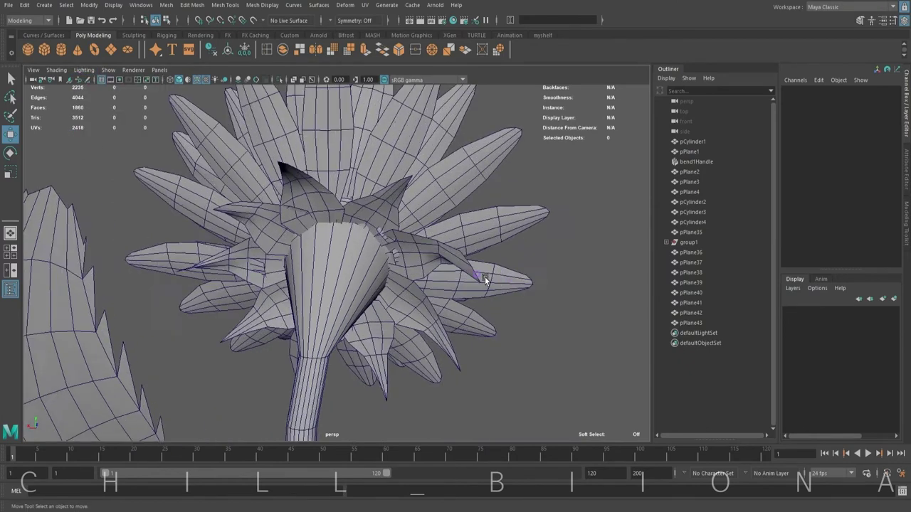
scroll(483, 278, "up", 2)
scroll(483, 278, "up", 2)
scroll(421, 270, "up", 2)
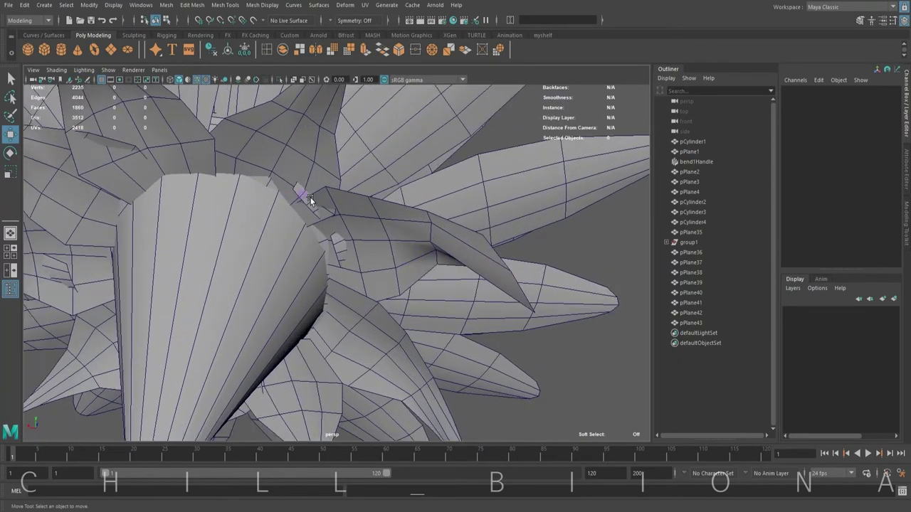
Step: With soft selection on, adjust edges of petals pPlane11, pPlane12, pPlane5 and sepal pPlane35
right_click_drag(310, 200, 346, 179)
left_click(400, 157)
left_click_drag(368, 153, 336, 264, "alt")
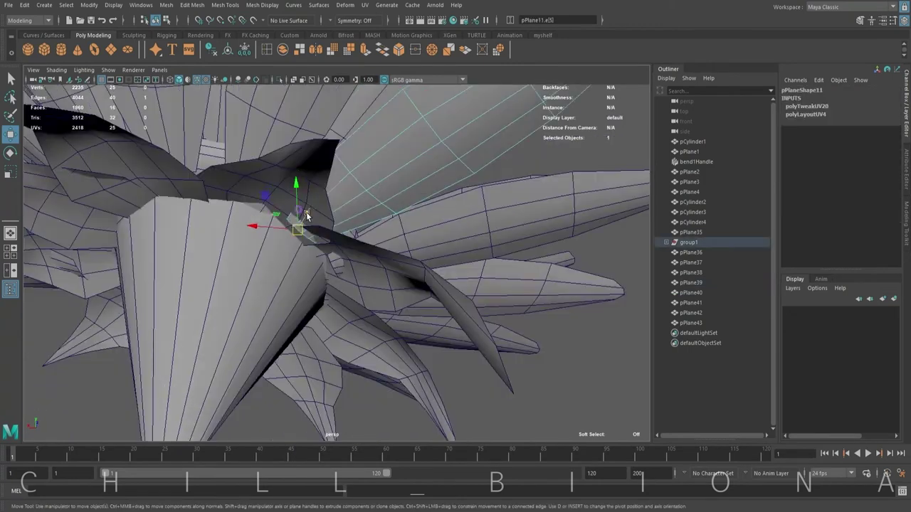
key("b")
left_click(338, 256)
mouse_move(390, 250)
left_mouse_down("alt")
mouse_move(236, 151)
mouse_move(310, 139)
mouse_move(384, 146)
left_mouse_up("alt")
left_click(310, 139)
left_click(249, 107)
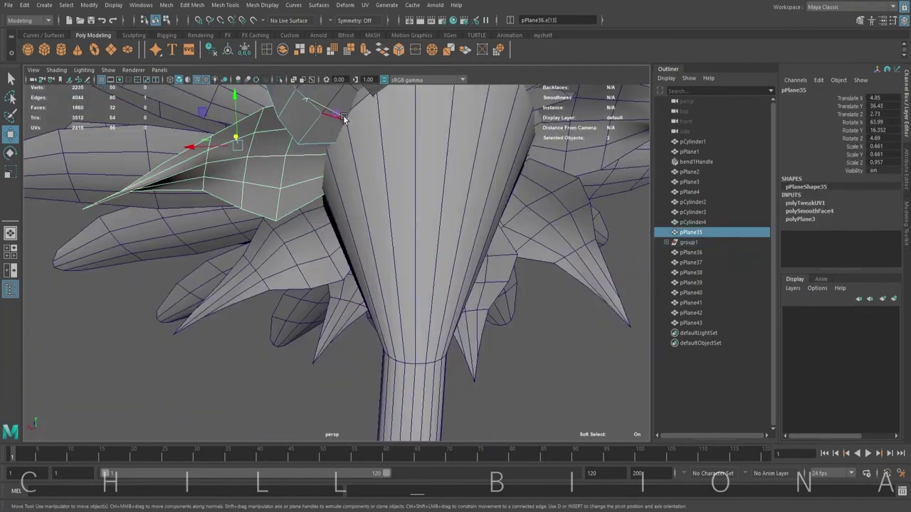
mouse_move(249, 107)
left_mouse_down("alt")
mouse_move(321, 181)
mouse_move(366, 214)
mouse_move(356, 214)
mouse_move(403, 214)
left_mouse_up("alt")
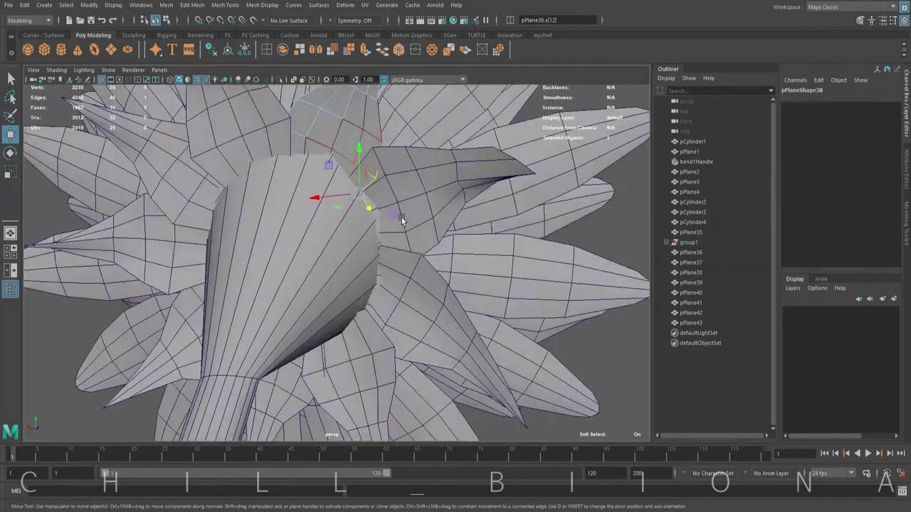
Step: Adjust vertices of petals pPlane32, pPlane33 and pPlane34, toggling soft selection
left_click(407, 285)
key("b")
mouse_move(406, 285)
left_mouse_down("alt")
mouse_move(486, 261)
mouse_move(460, 335)
mouse_move(398, 326)
mouse_move(349, 306)
mouse_move(370, 271)
mouse_move(375, 304)
mouse_move(398, 285)
left_mouse_up("alt")
left_click(459, 334)
key("b")
left_click(375, 304)
Step: Extrude the disk's centre faces inward with Ctrl+E, then bevel the inner ring edge loop
scroll(332, 218, "down", 5)
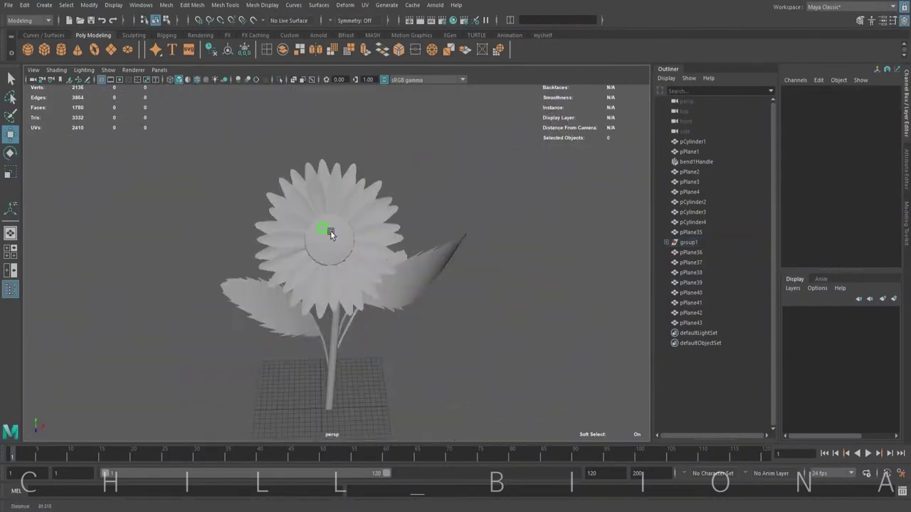
scroll(349, 234, "up", 6)
right_click_drag(349, 234, 311, 235)
left_click(311, 235)
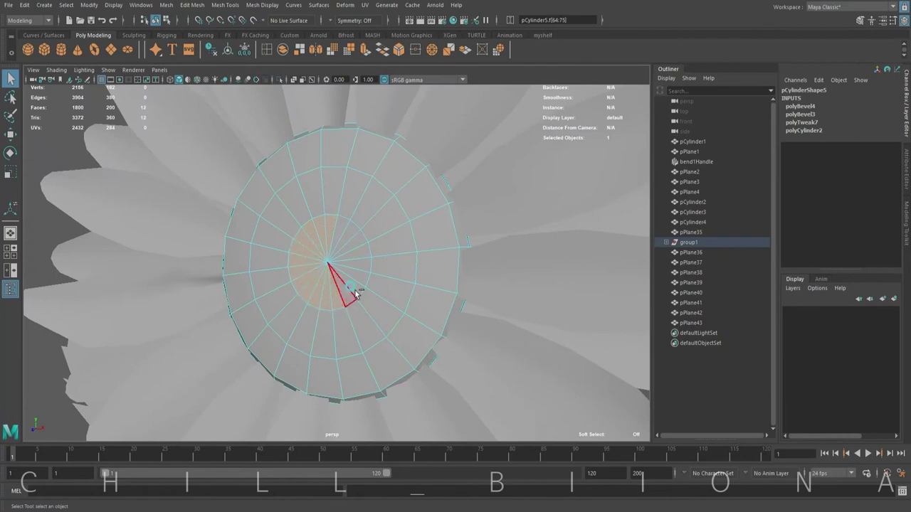
mouse_move(354, 237)
left_mouse_down("alt")
mouse_move(417, 281)
mouse_move(332, 304)
mouse_move(398, 270)
left_mouse_up("alt")
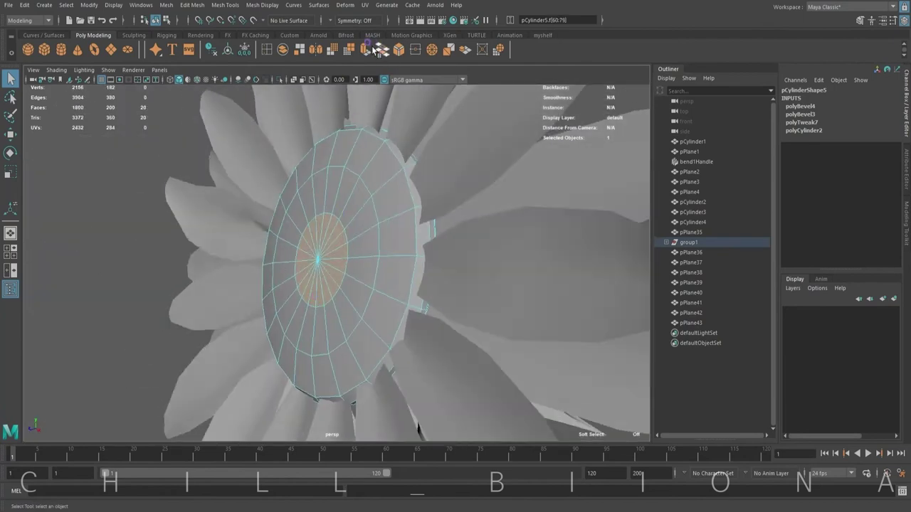
key("ctrl+e")
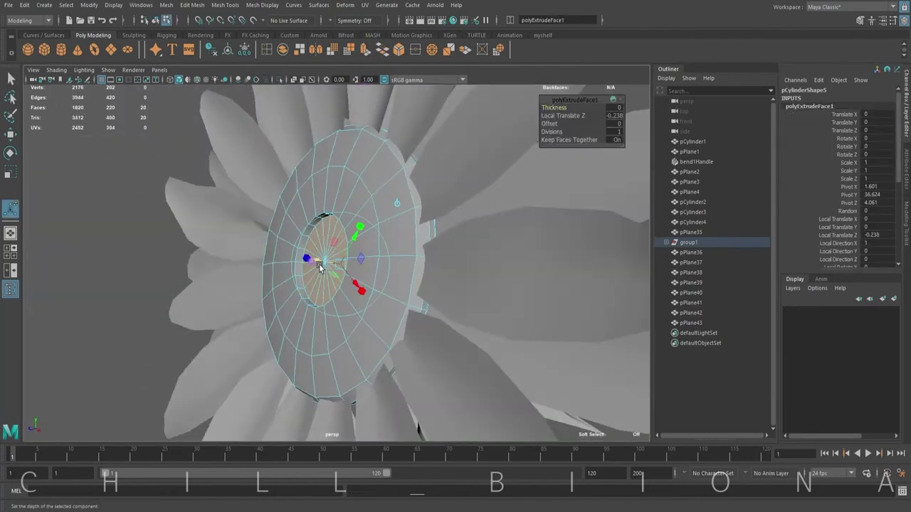
left_click_drag(319, 267, 321, 183, "alt")
double_click(332, 214)
left_click(399, 51)
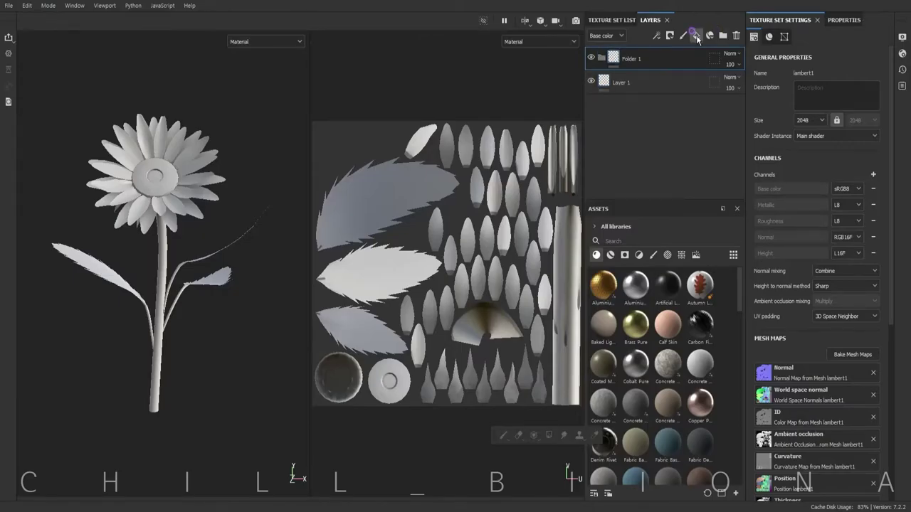
Step: Add a fill layer with a bright yellow base colour
left_click(696, 35)
left_click(816, 278)
left_click(858, 370)
left_click(833, 311)
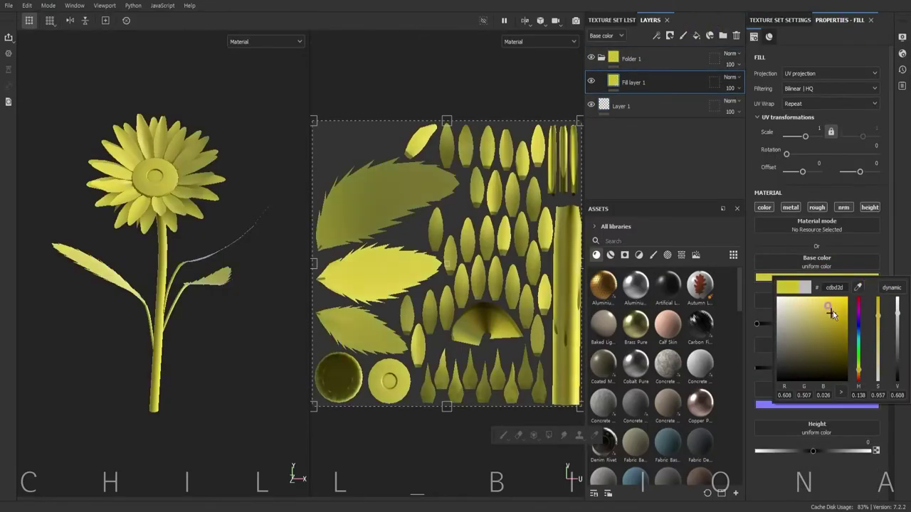
left_click(860, 379)
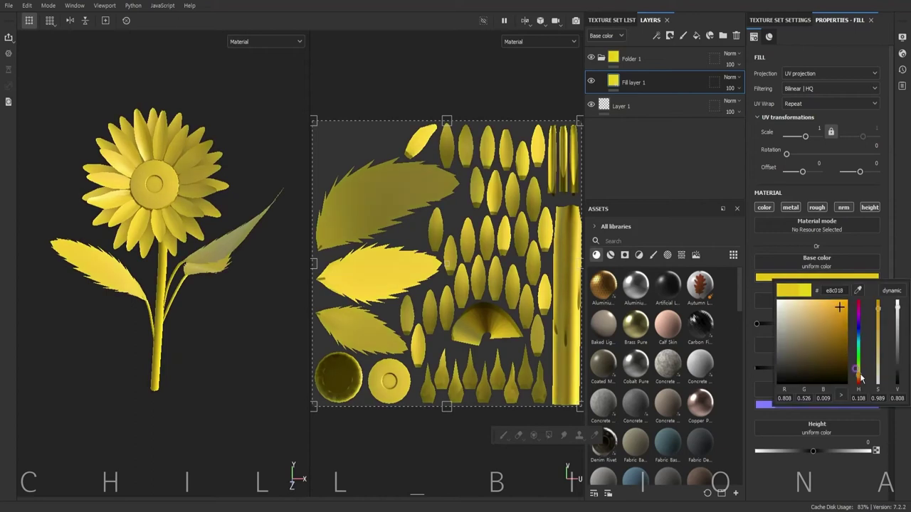
left_click(820, 196)
Step: Raise the fill's roughness to 0.9221 and disable its metallic and height channels
scroll(820, 214, "down", 2)
left_click_drag(786, 322, 867, 327)
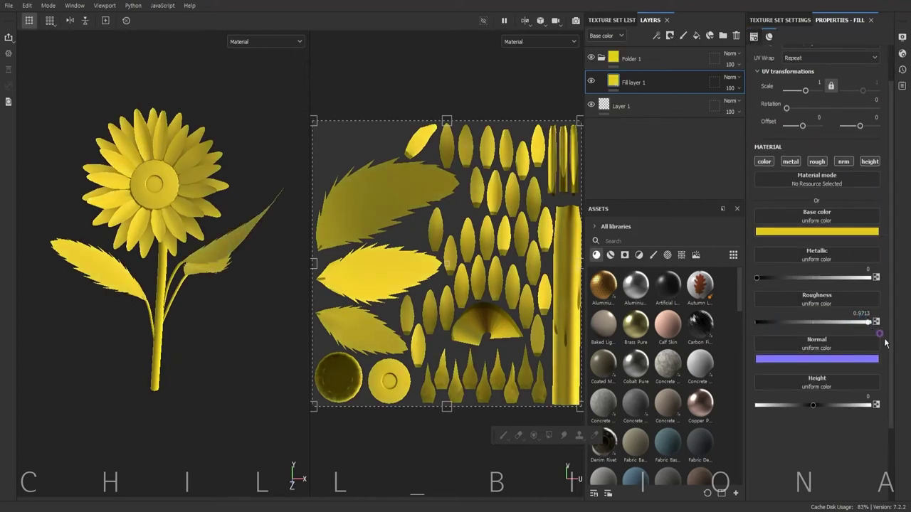
left_click(870, 161)
left_click(791, 161)
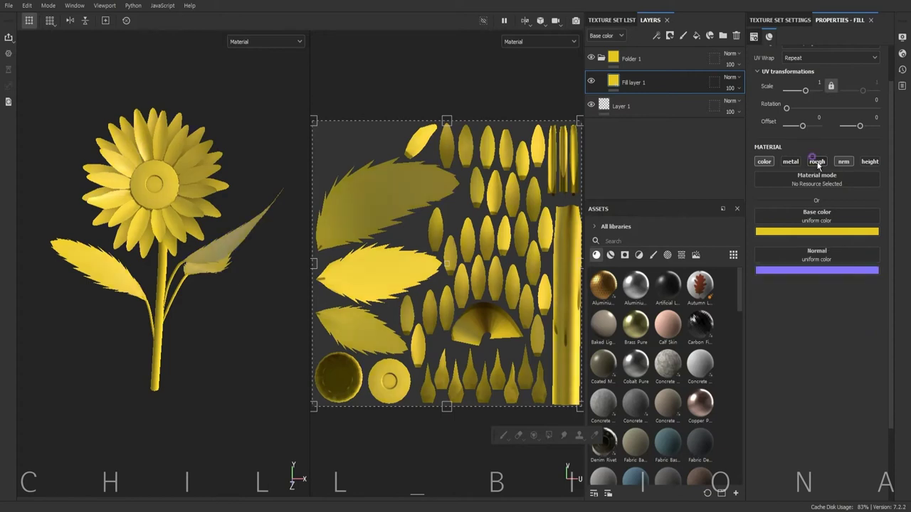
left_click(869, 283)
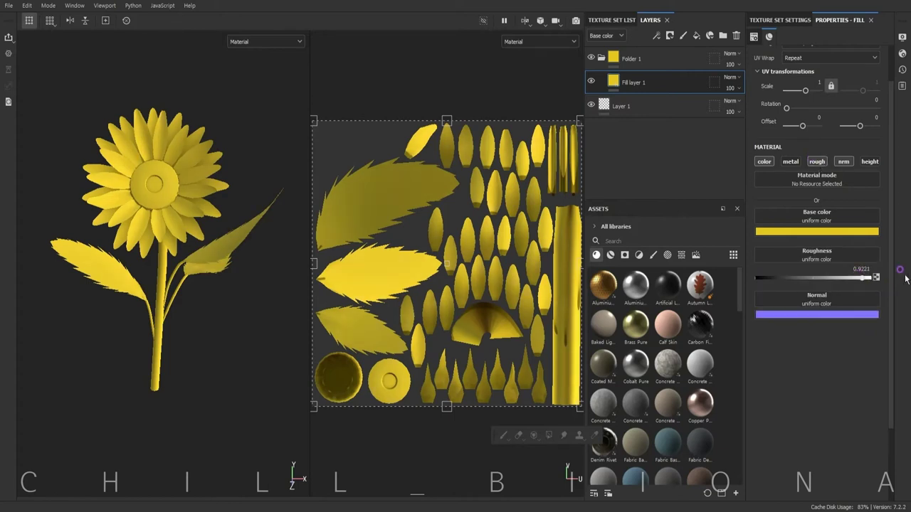
right_click_drag(178, 254, 209, 286, "alt")
Step: Give Folder 1 a black paint mask and polygon-fill the petal UV islands to reveal yellow
right_click(631, 58)
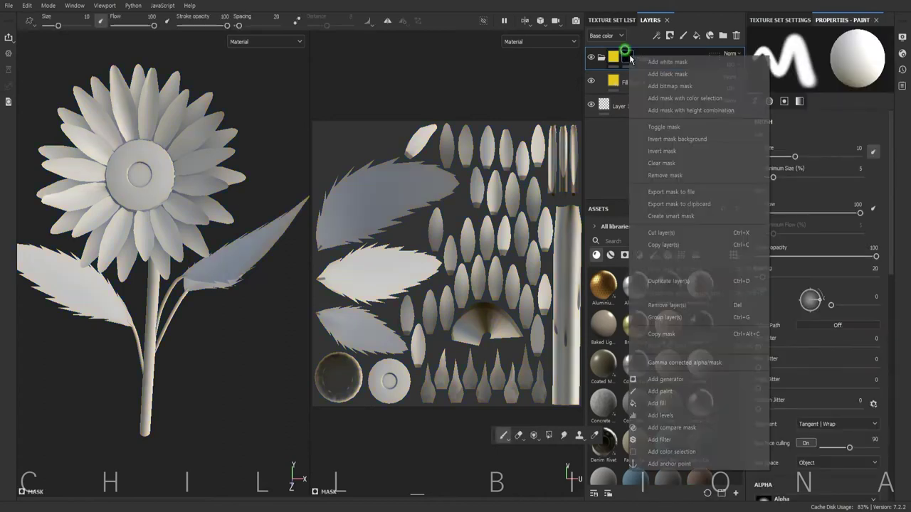
left_click(662, 67)
left_click(549, 435)
mouse_move(426, 122)
left_mouse_down()
mouse_move(523, 155)
mouse_move(446, 239)
left_mouse_up()
key("4")
left_click(427, 152)
left_click_drag(527, 265, 542, 306)
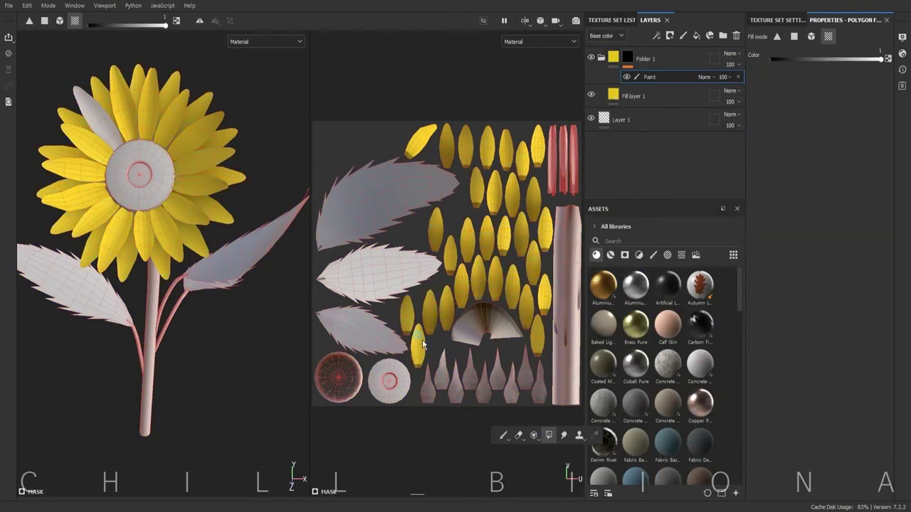
Step: Duplicate the fill layer as orange, add a black paint mask, and paint orange shading on petals
left_click(632, 97)
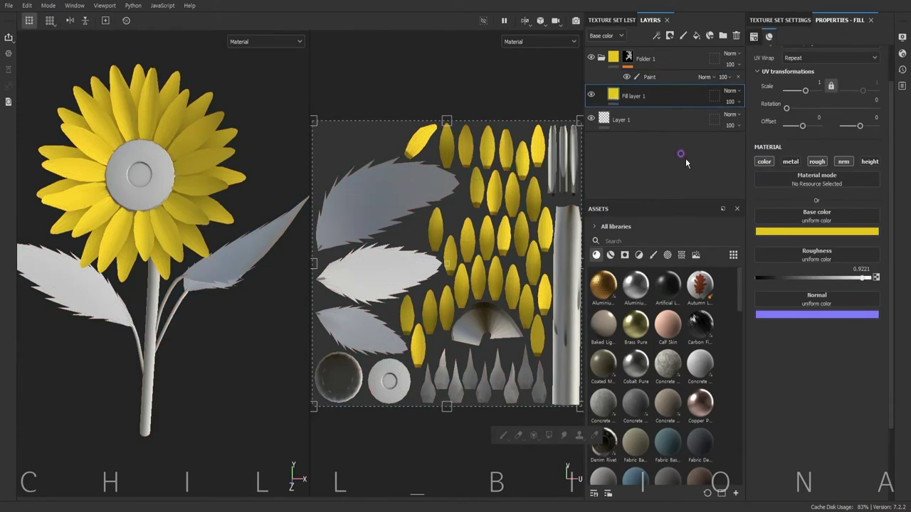
key("ctrl+d")
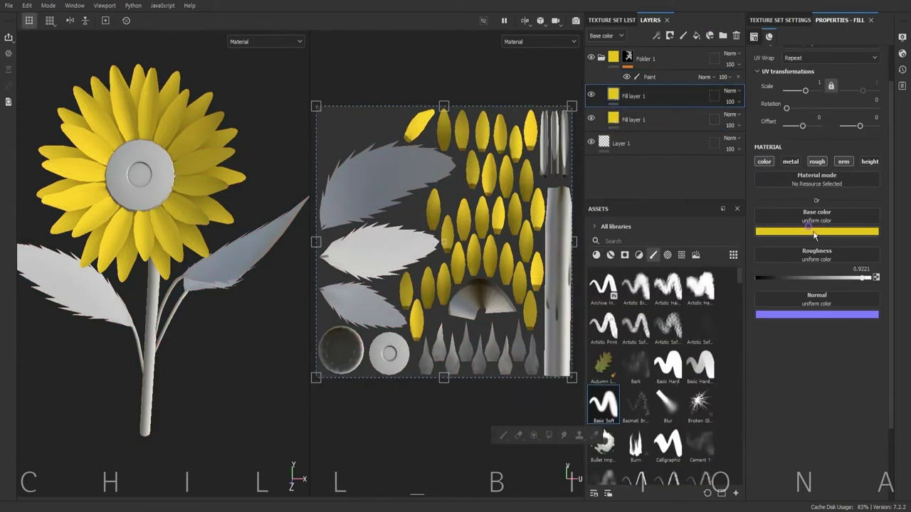
left_click(816, 231)
left_click_drag(858, 306, 859, 335)
right_click(646, 95)
left_click(686, 47)
right_click(626, 94)
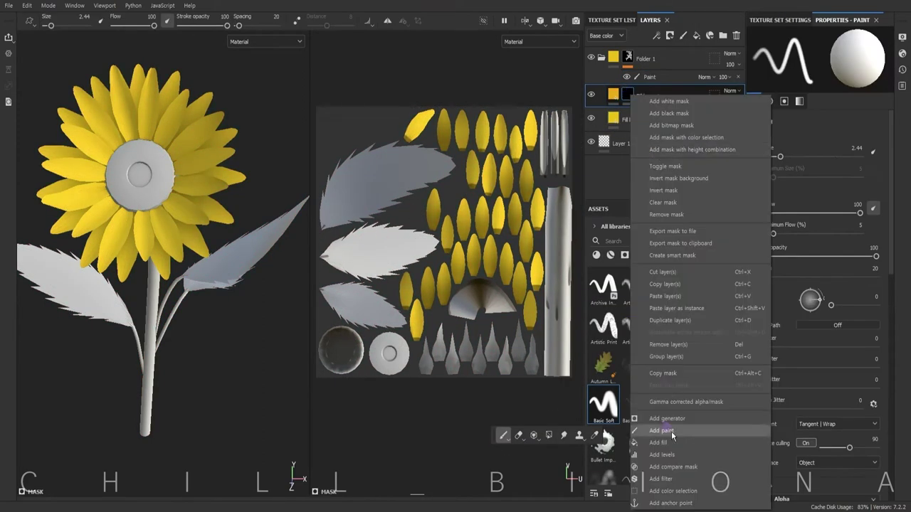
left_click(671, 432)
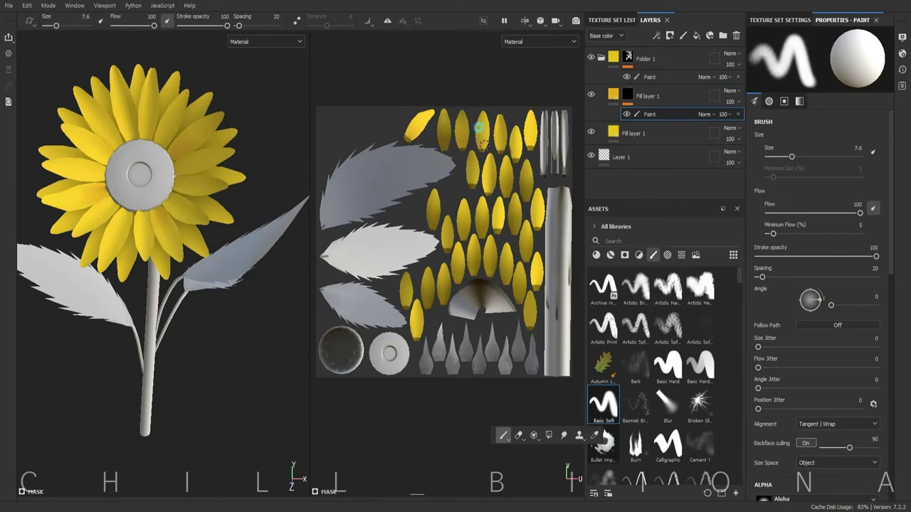
left_click_drag(507, 158, 518, 128)
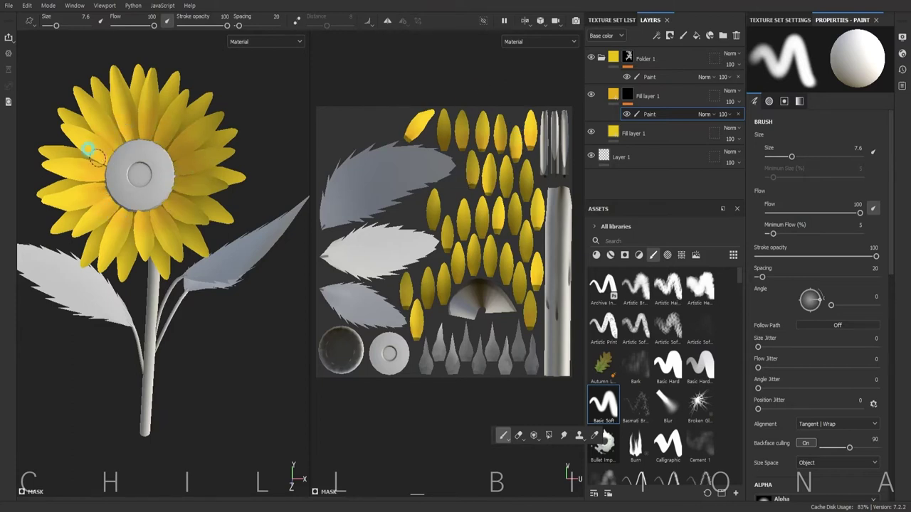
left_click_drag(214, 254, 225, 201, "alt")
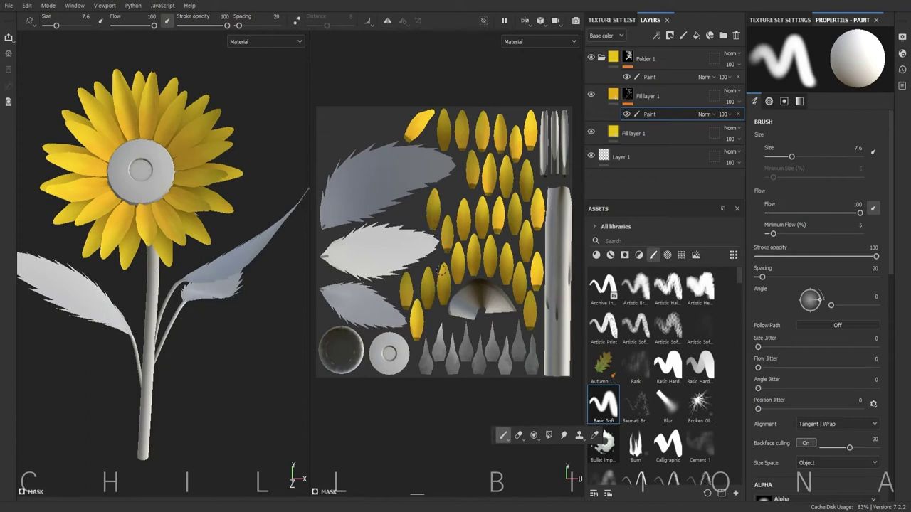
left_click_drag(260, 249, 299, 214, "alt")
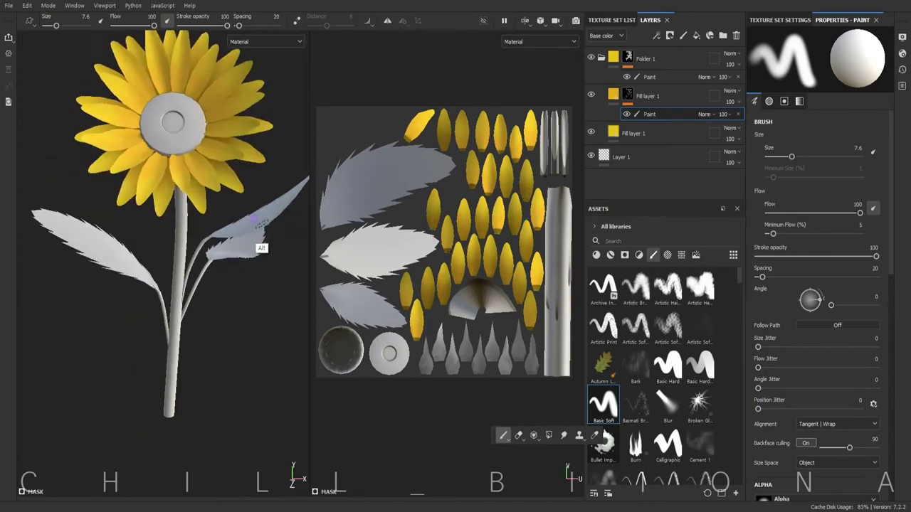
left_click(651, 128)
Step: Duplicate the fill layer, set its base colour to 897108, and add a black paint mask
key("ctrl+d")
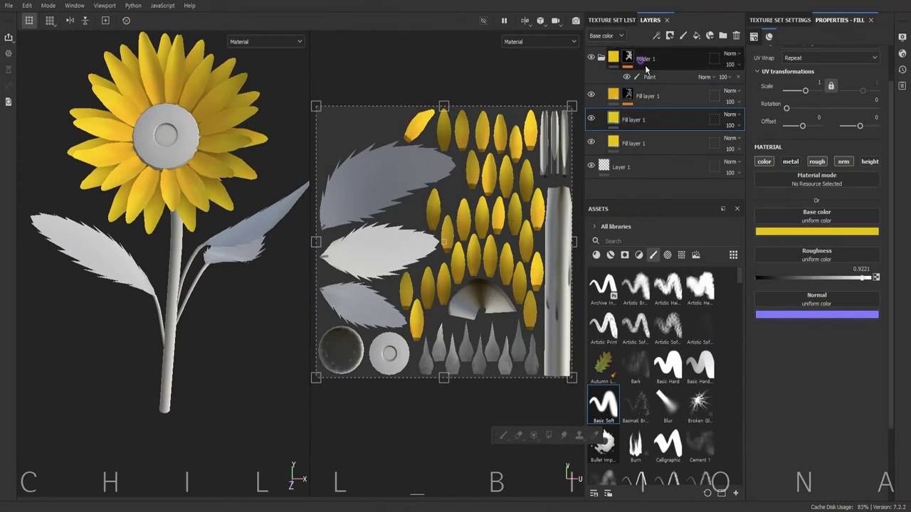
left_click(817, 231)
left_click_drag(838, 276, 841, 291)
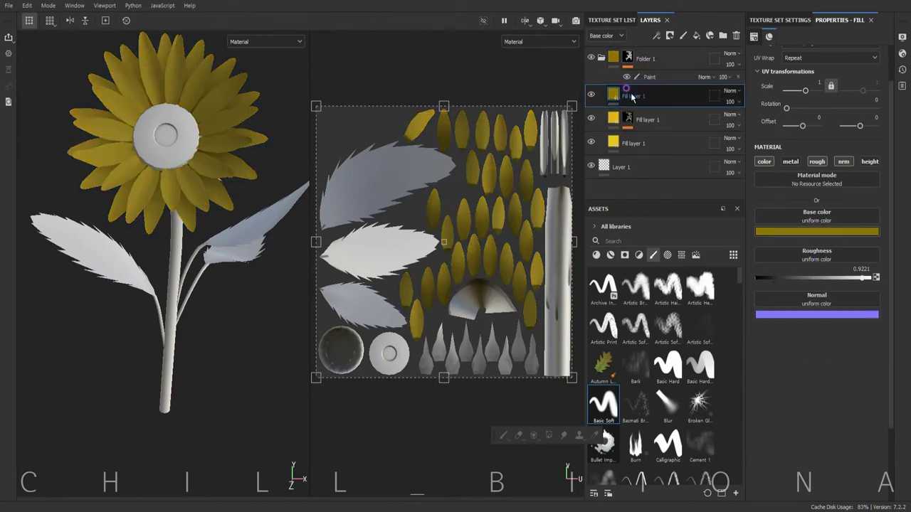
right_click(630, 96)
left_click(655, 143)
Step: Set brush size to 2.44 and paint darker shading across the petals
scroll(459, 143, "up", 3)
right_click_drag(459, 145, 443, 105, "ctrl")
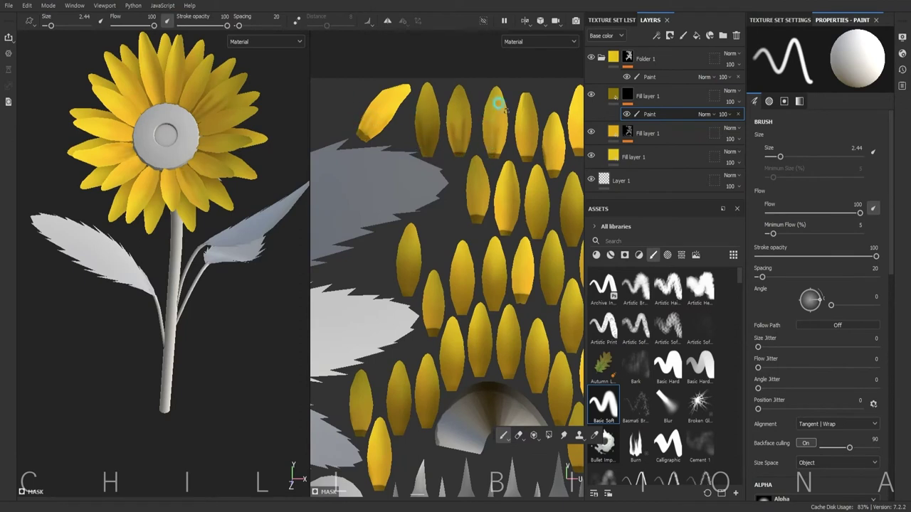
mouse_move(498, 104)
left_mouse_down()
mouse_move(519, 148)
mouse_move(480, 187)
mouse_move(501, 213)
left_mouse_up()
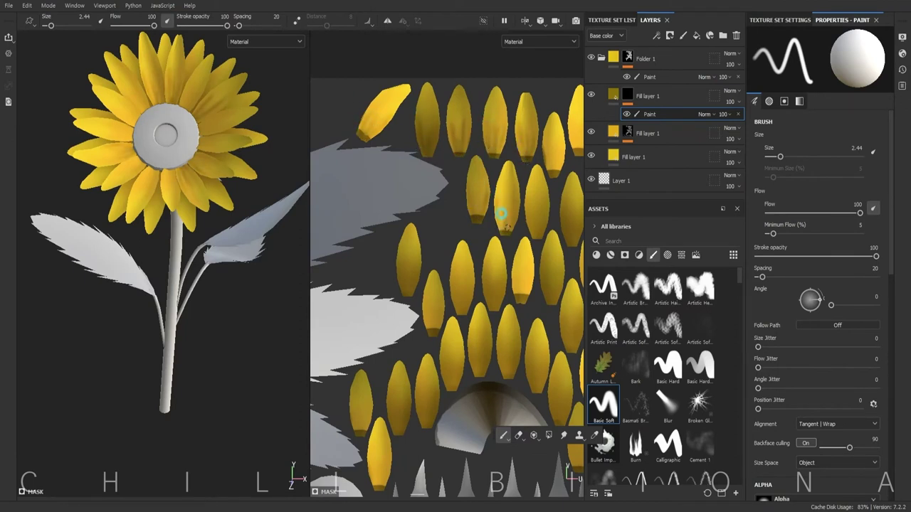
middle_click_drag(501, 213, 437, 178)
left_click_drag(478, 135, 503, 72)
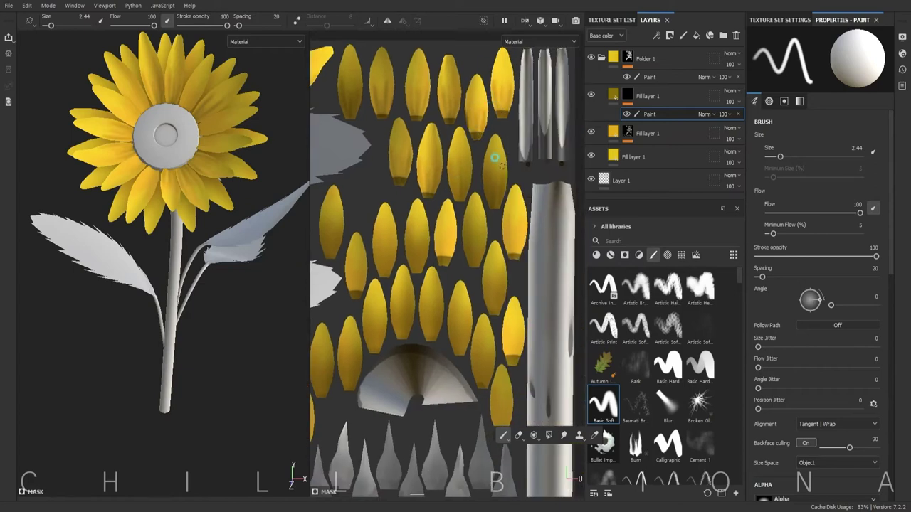
left_click_drag(509, 246, 469, 248)
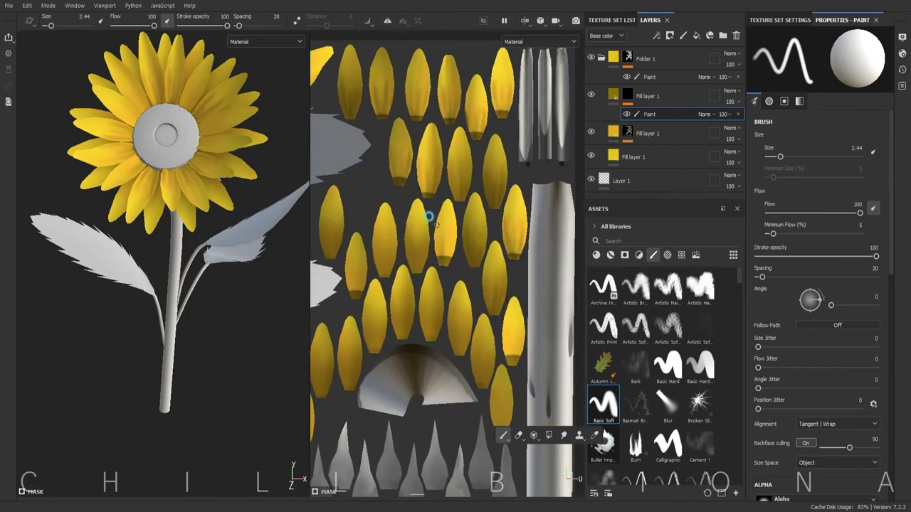
Step: Set paint grayscale to 0.0902, shade more of the UVs, and move the fill layers into Folder 1
scroll(379, 262, "up", 2)
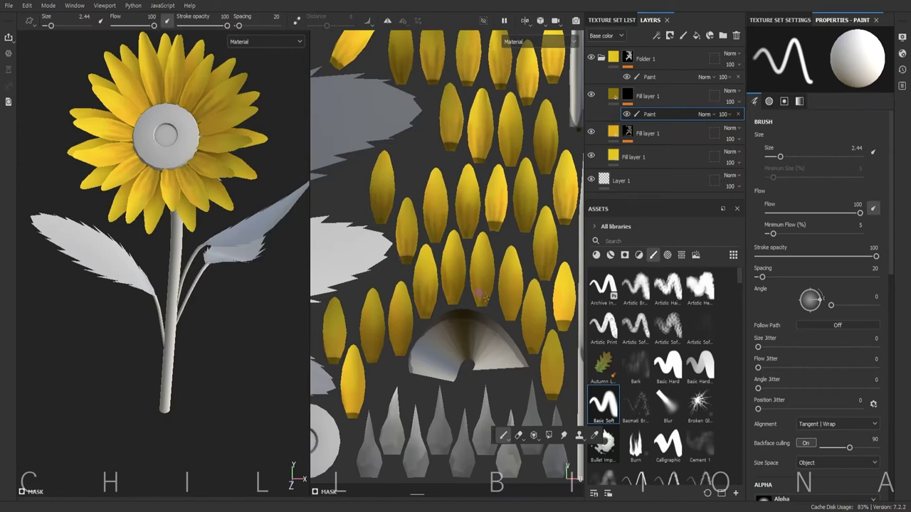
middle_click_drag(512, 286, 456, 219)
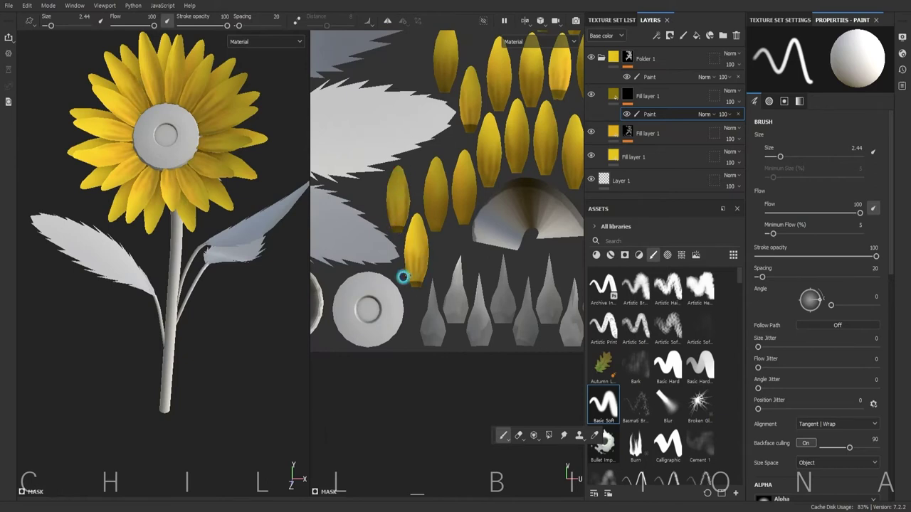
scroll(429, 223, "up", 2)
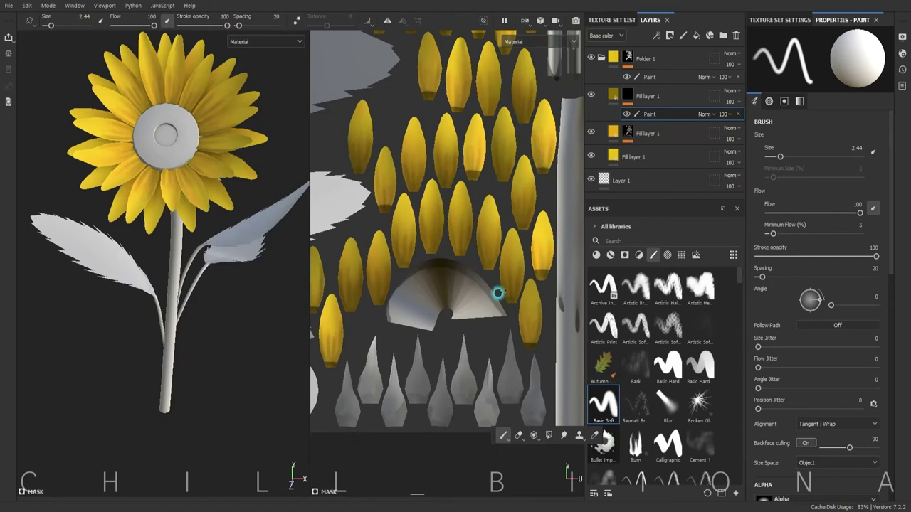
left_click_drag(185, 291, 242, 295, "alt")
scroll(785, 375, "down", 5)
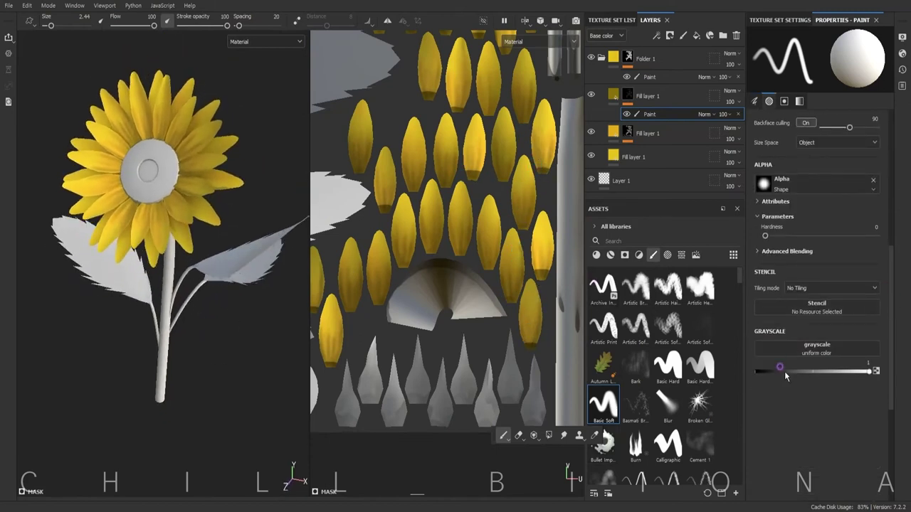
left_click_drag(783, 370, 765, 371)
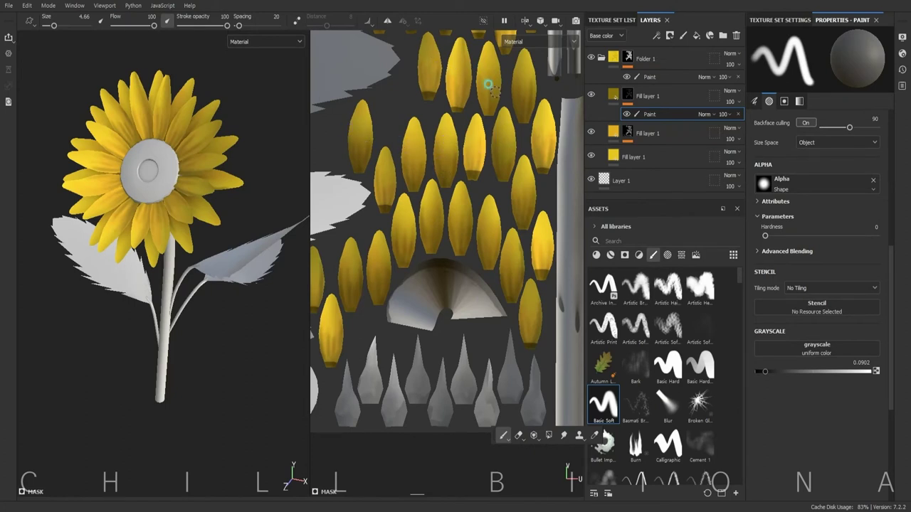
middle_click_drag(489, 85, 457, 46)
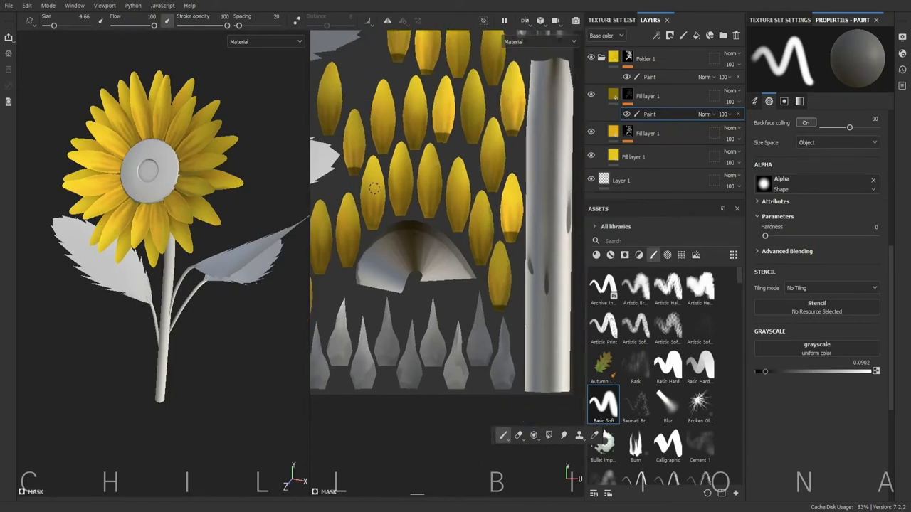
middle_click_drag(374, 189, 393, 219)
middle_click_drag(358, 190, 373, 196)
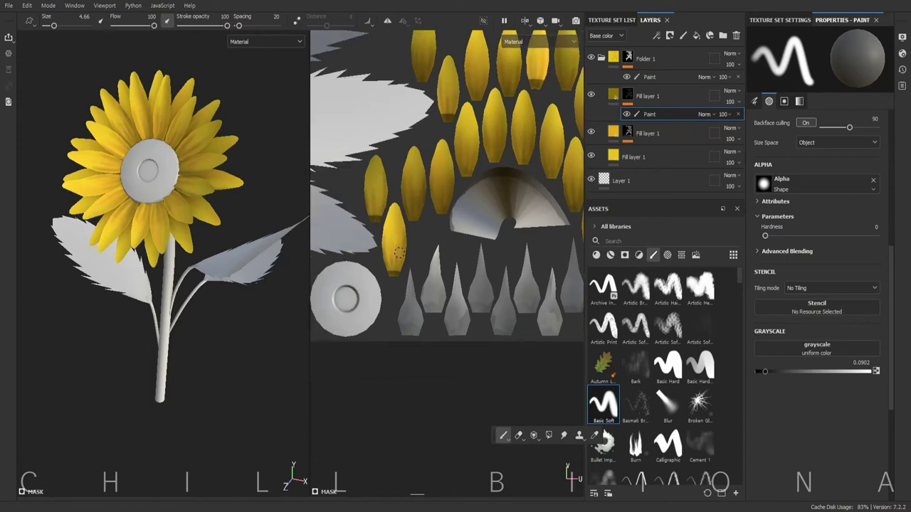
middle_click_drag(399, 252, 380, 106)
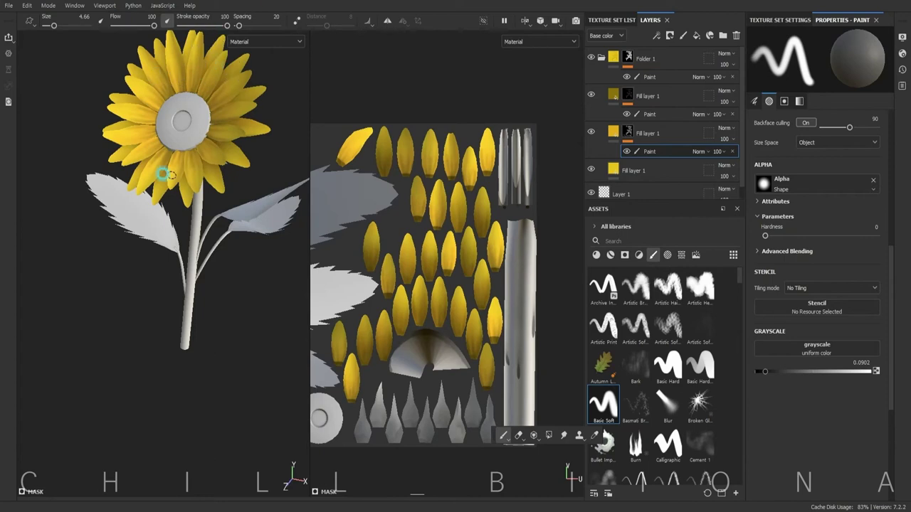
left_click_drag(144, 169, 213, 177, "alt")
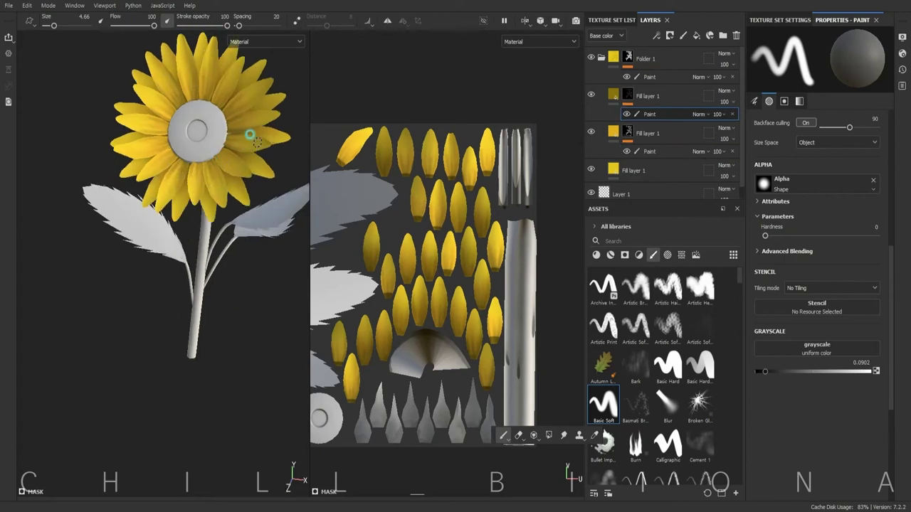
left_click_drag(254, 295, 179, 329, "alt")
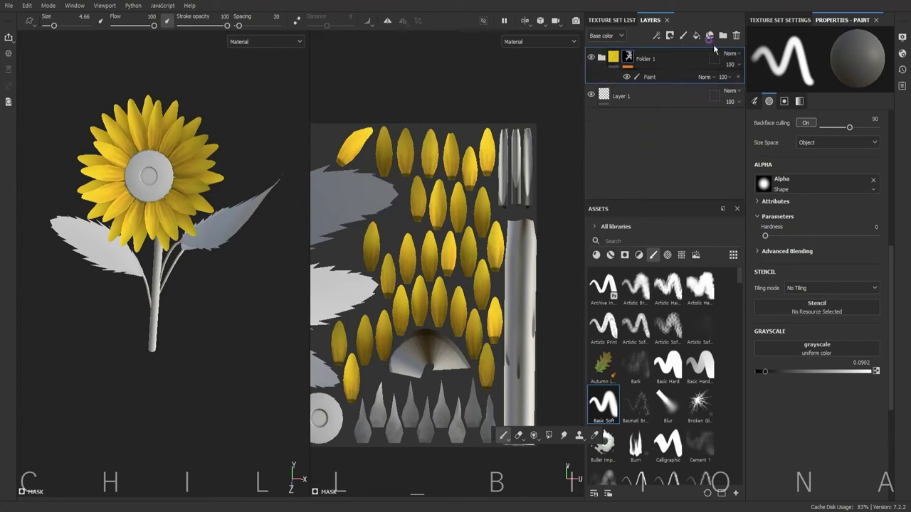
Step: Add Folder 2 with a green fill layer, metal and height off, roughness 0.69
left_click(722, 35)
left_click(696, 35)
left_click(817, 231)
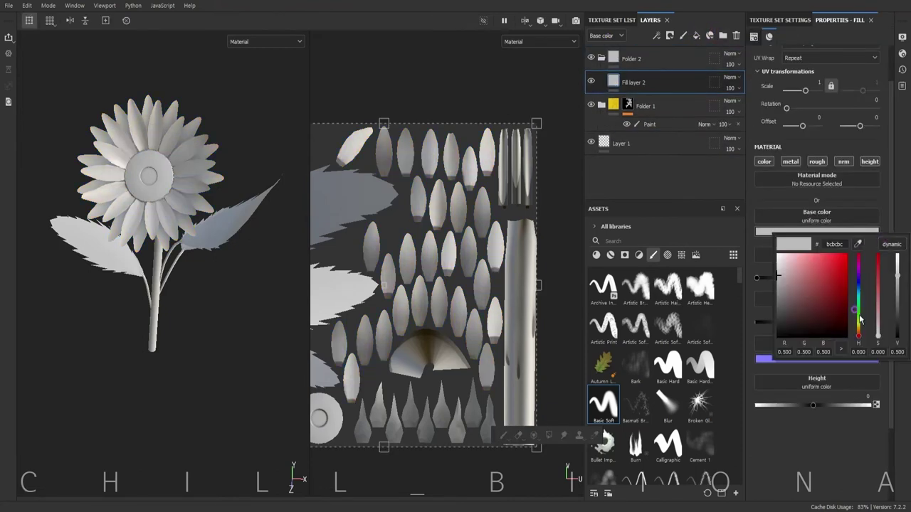
left_click_drag(860, 321, 845, 298)
left_click(895, 396)
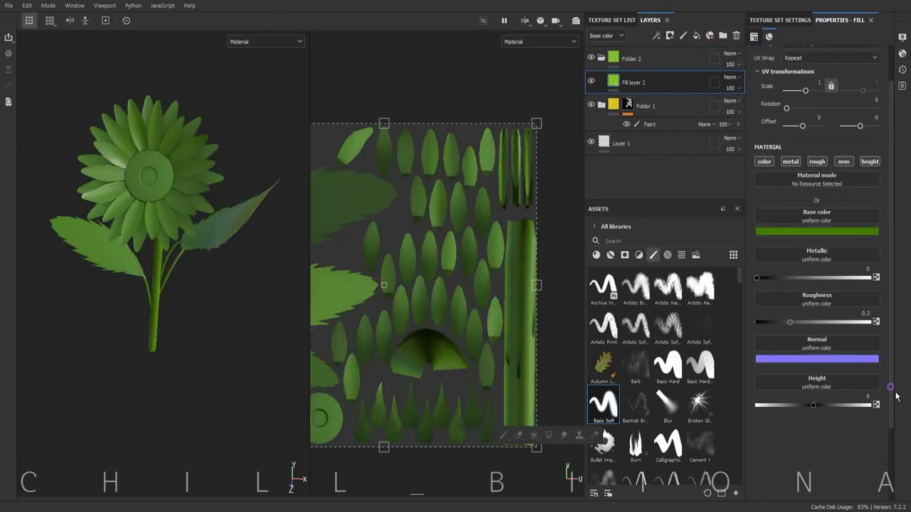
left_click(790, 161)
left_click(870, 161)
mouse_move(789, 278)
left_mouse_down()
mouse_move(856, 278)
mouse_move(838, 279)
left_mouse_up()
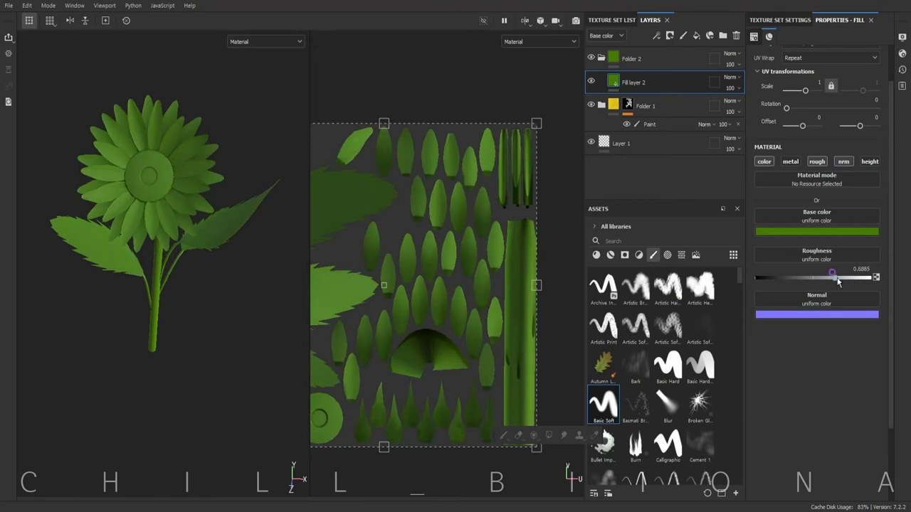
Step: Give Folder 2 a black mask, polygon-filling the leaf, stem and spike islands
right_click(643, 55)
left_click(662, 57)
right_click(627, 59)
left_click(687, 372)
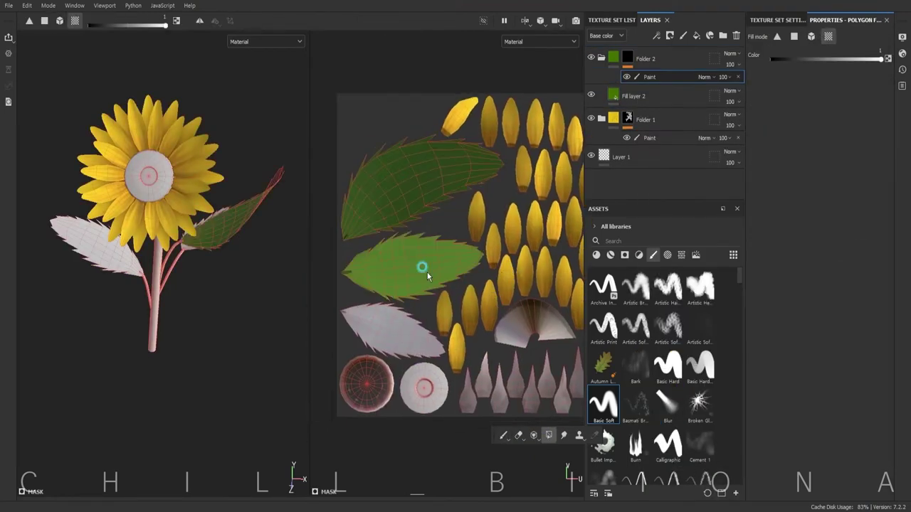
left_click(392, 331)
middle_click_drag(488, 309, 359, 266)
left_click(488, 213)
middle_click_drag(488, 213, 488, 242)
middle_click_drag(324, 383, 360, 330)
left_click_drag(359, 330, 472, 330)
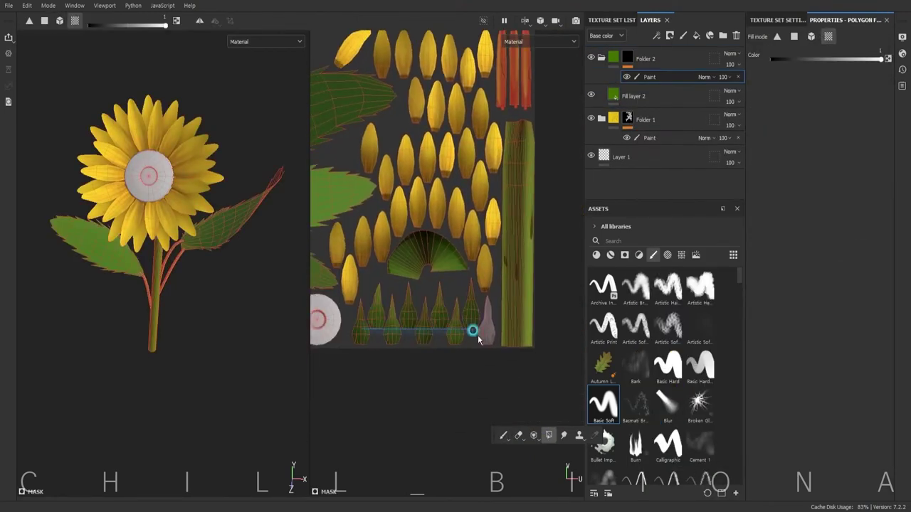
Step: Duplicate Fill layer 2, recolour it lime green, and add a paint mask with a soft brush
left_click(633, 95)
key("ctrl+d")
left_click(817, 232)
left_click(842, 276)
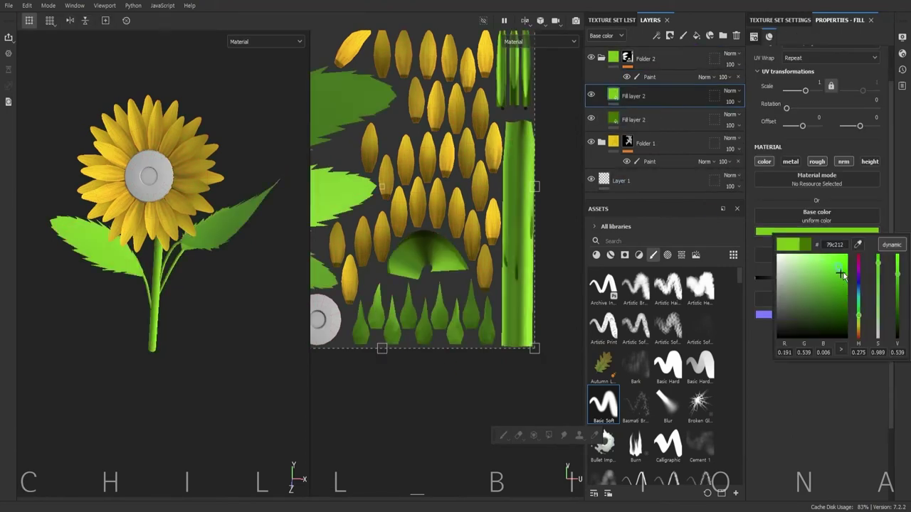
left_click_drag(858, 313, 858, 324)
right_click(633, 95)
left_click(687, 409)
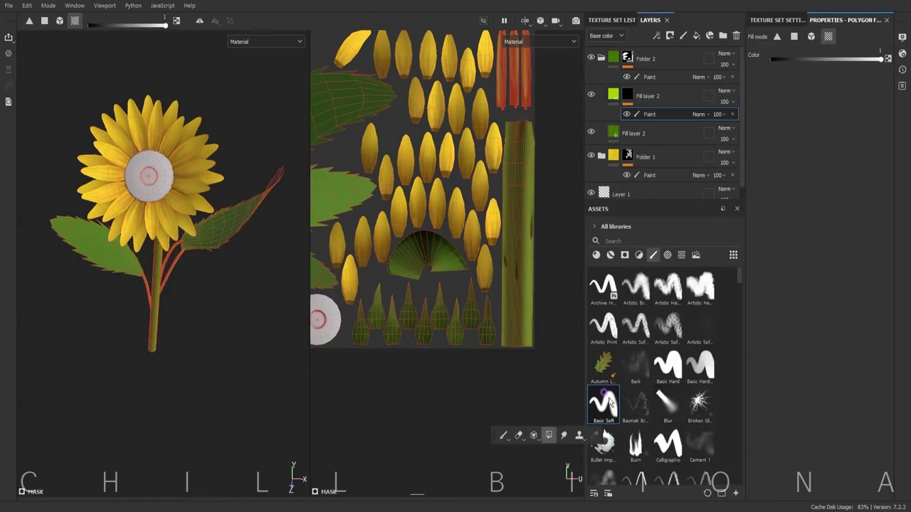
left_click(605, 404)
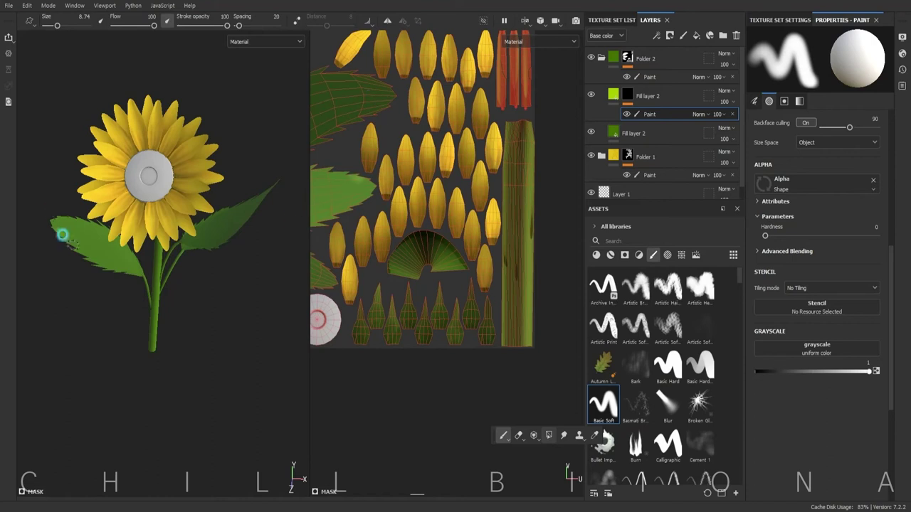
Step: With the Basic Soft brush at size 19, paint lime highlights onto both leaves
key("bracketright")
key("bracketright")
key("bracketright")
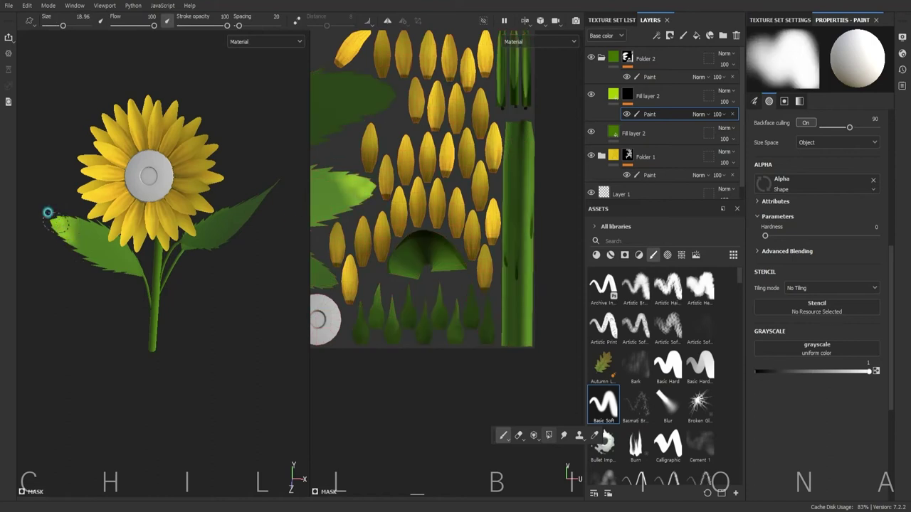
left_click_drag(146, 272, 205, 253, "alt")
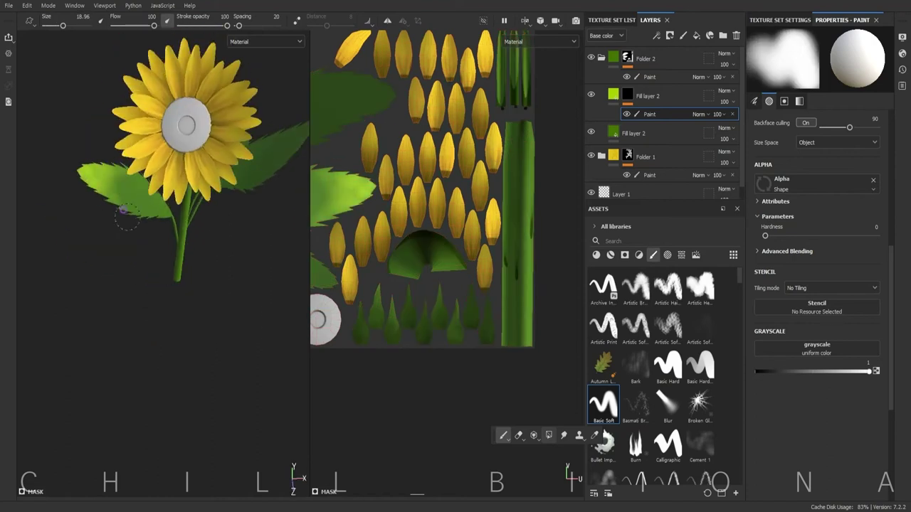
mouse_move(126, 217)
left_mouse_down("alt")
mouse_move(244, 140)
mouse_move(177, 183)
left_mouse_up("alt")
mouse_move(122, 209)
left_mouse_down()
mouse_move(156, 240)
mouse_move(189, 170)
mouse_move(448, 280)
left_mouse_up()
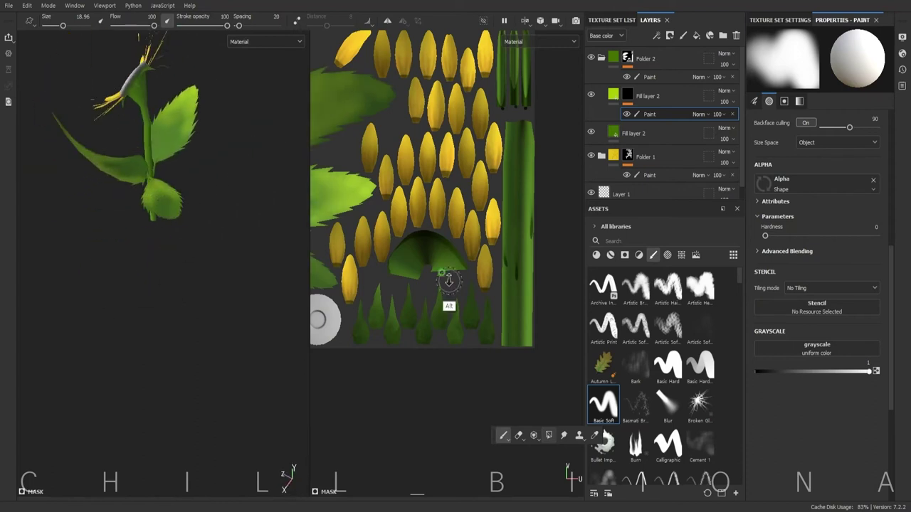
scroll(448, 280, "down", 2)
scroll(403, 275, "up", 2)
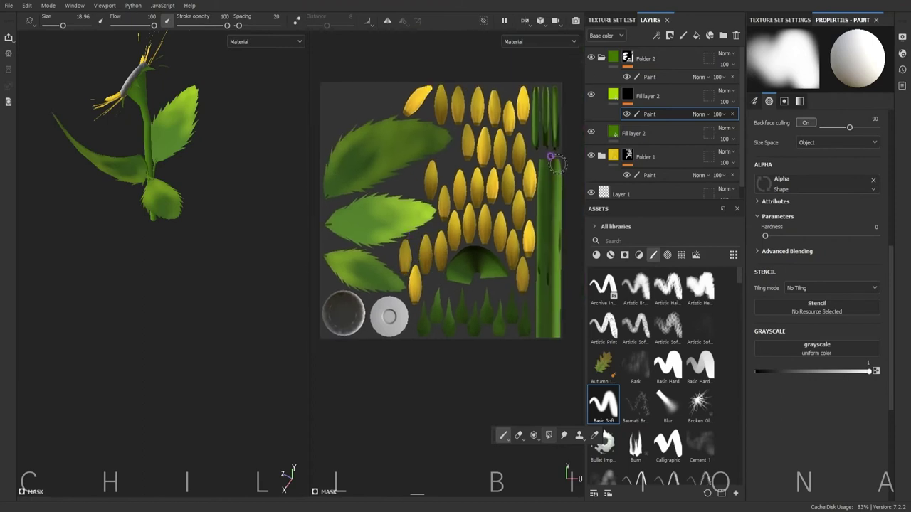
scroll(223, 269, "up", 3)
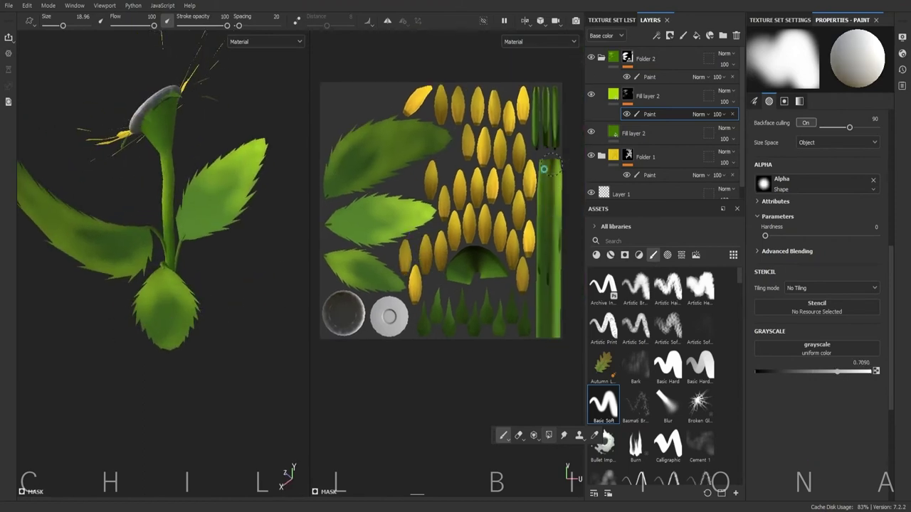
Step: At grayscale 0, darken parts of the upper-left and lower-left leaves and stem top
left_click_drag(837, 371, 751, 371)
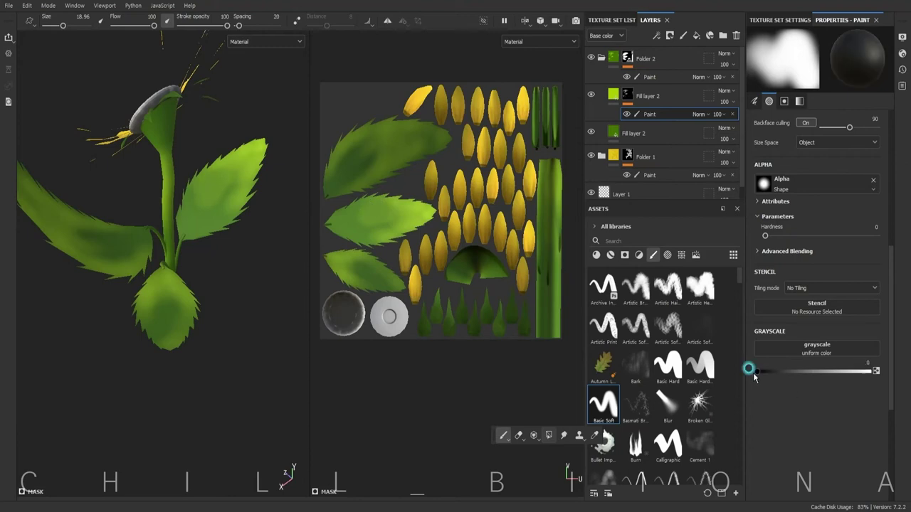
mouse_move(387, 139)
left_mouse_down()
mouse_move(333, 161)
mouse_move(342, 171)
mouse_move(395, 136)
mouse_move(352, 152)
mouse_move(350, 267)
mouse_move(374, 267)
left_mouse_up()
left_click_drag(553, 159, 551, 250)
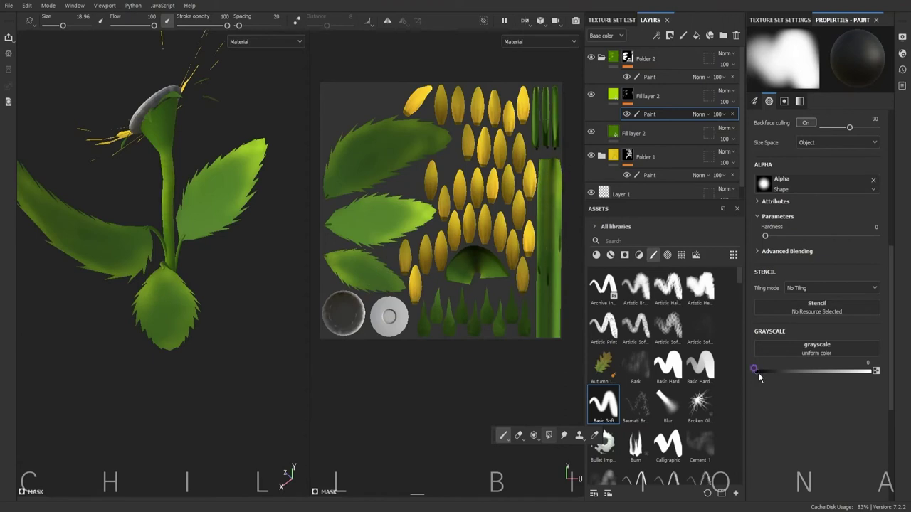
left_click_drag(759, 377, 868, 371)
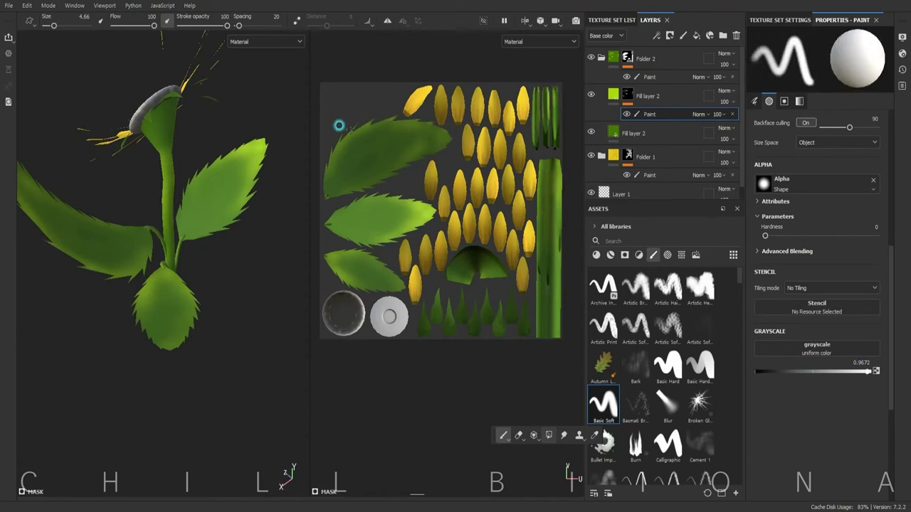
Step: Duplicate Fill layer 2 as a pale green layer with a black mask and paint effect
left_click(634, 133)
key("ctrl+d")
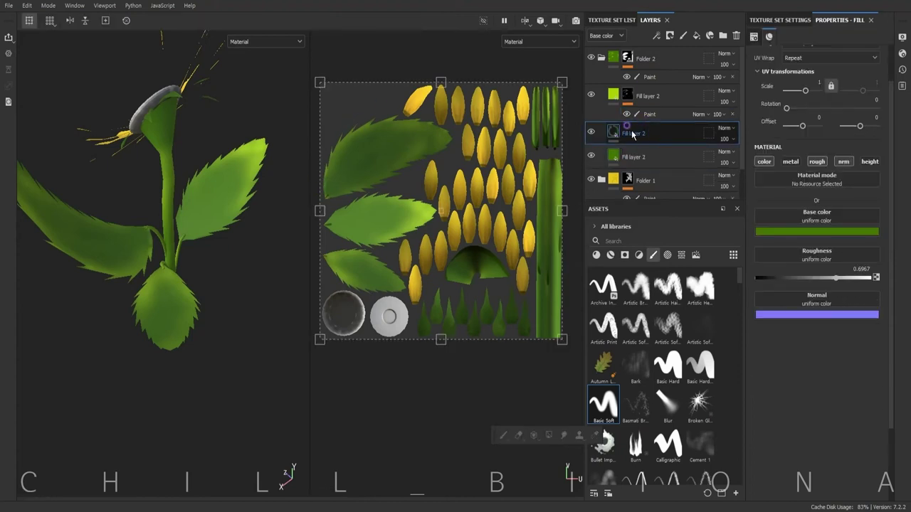
left_click(817, 231)
left_click(816, 282)
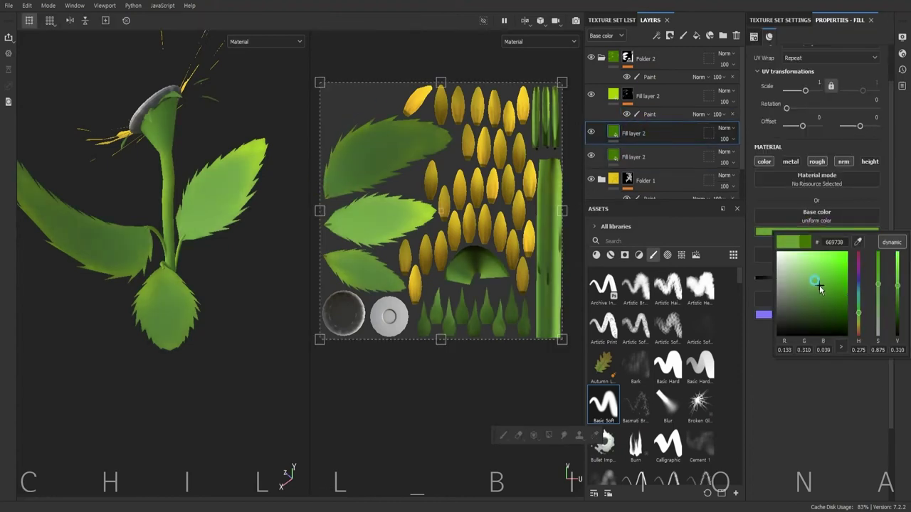
left_click(644, 126)
right_click(608, 96)
right_click(628, 94)
left_click(660, 430)
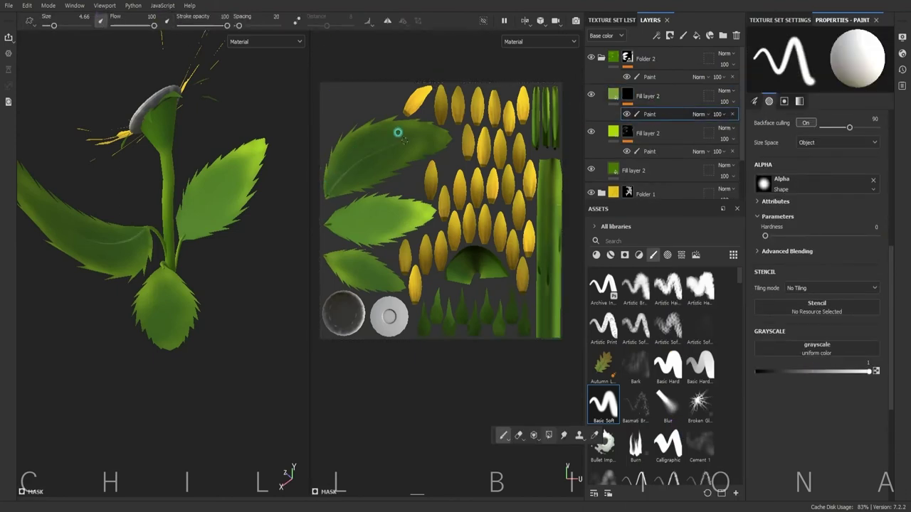
Step: Paint a light vein along the middle leaf, then zoom the UV view onto the leaves
left_click_drag(326, 216, 431, 212)
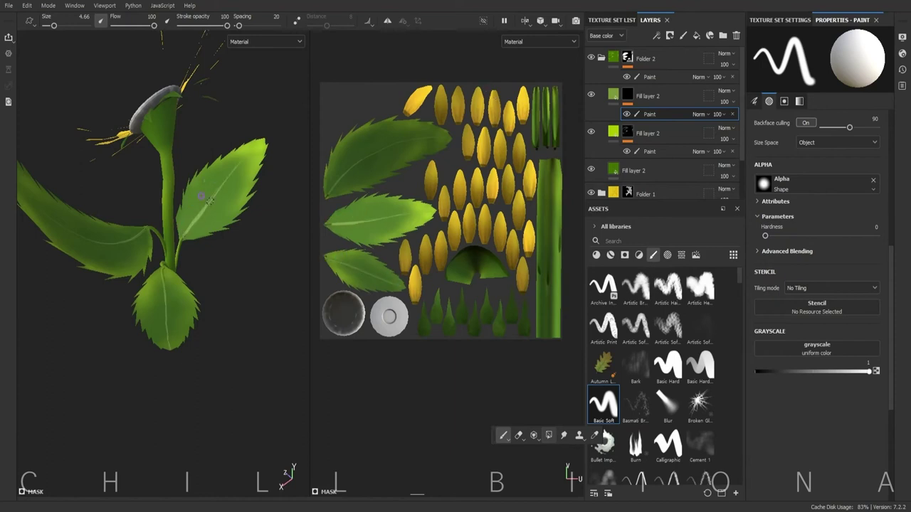
scroll(200, 193, "up", 5)
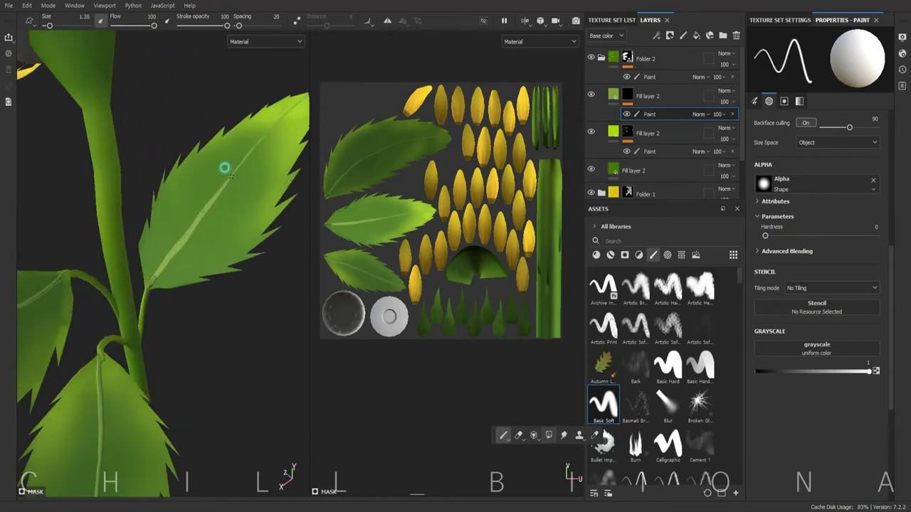
left_click_drag(198, 200, 166, 321, "alt")
scroll(515, 248, "up", 3)
scroll(477, 108, "up", 3)
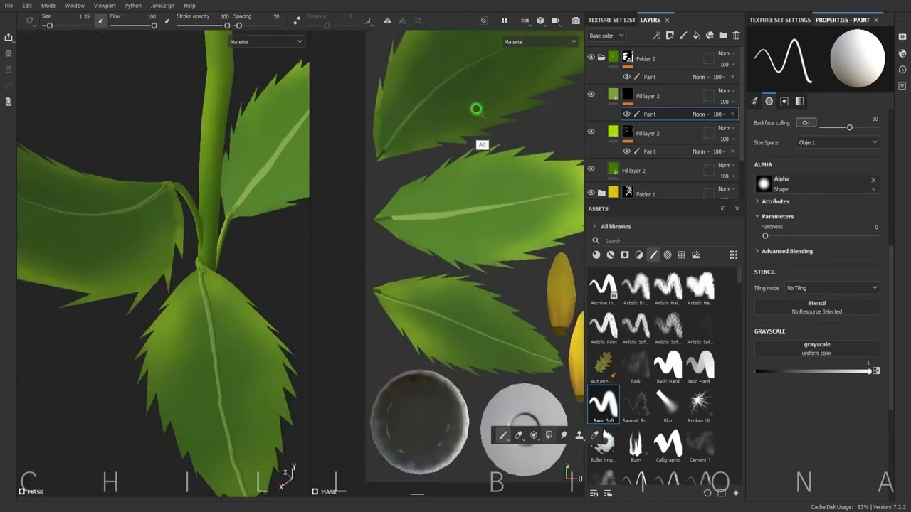
scroll(371, 165, "up", 2)
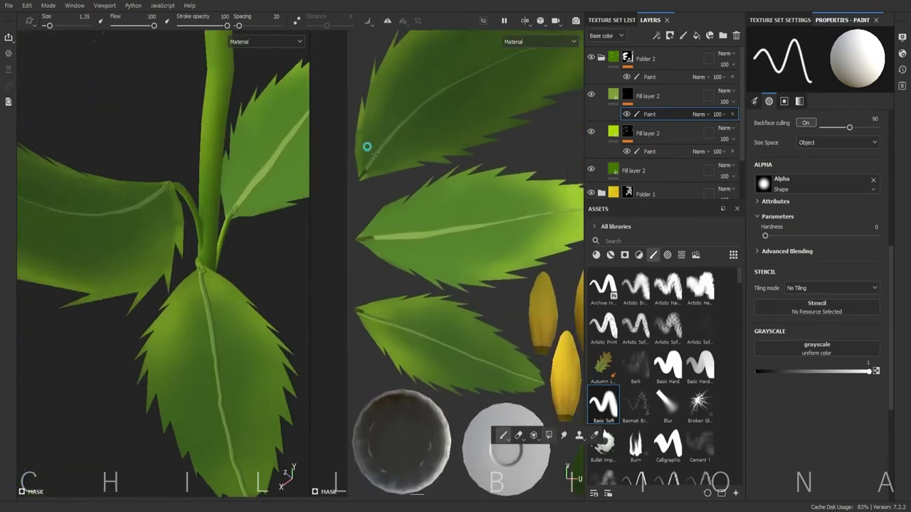
scroll(320, 223, "up", 2)
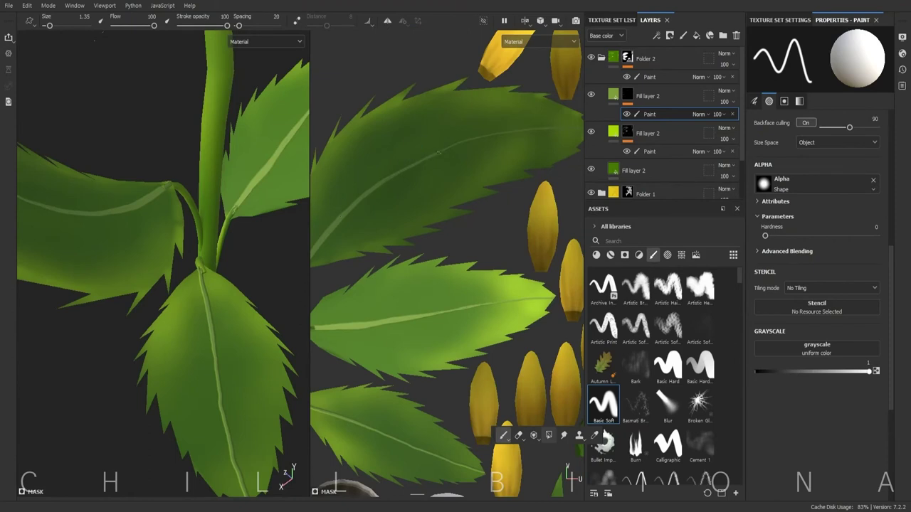
middle_click_drag(560, 117, 520, 106, "alt")
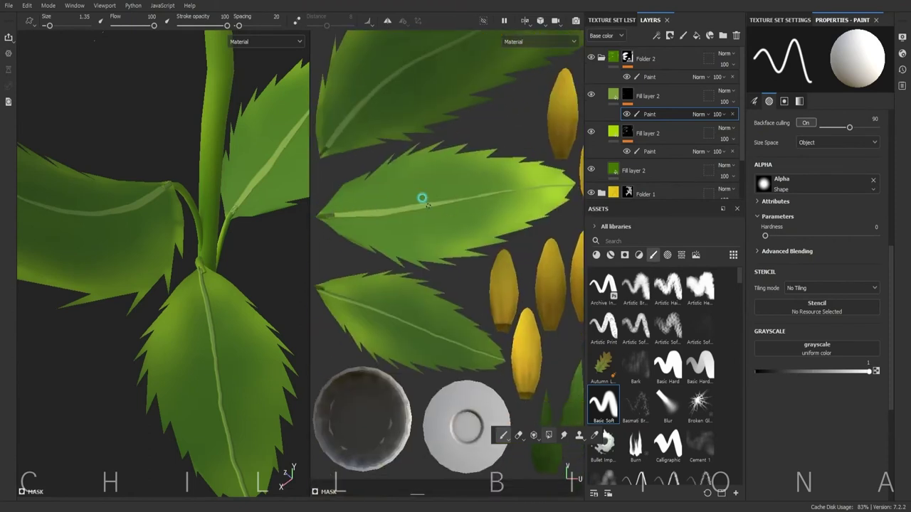
middle_click_drag(563, 179, 577, 92, "alt")
scroll(372, 167, "up", 2)
Step: With a smaller brush, paint thin side veins across the leaves, then return to the full sunflower
key("[")
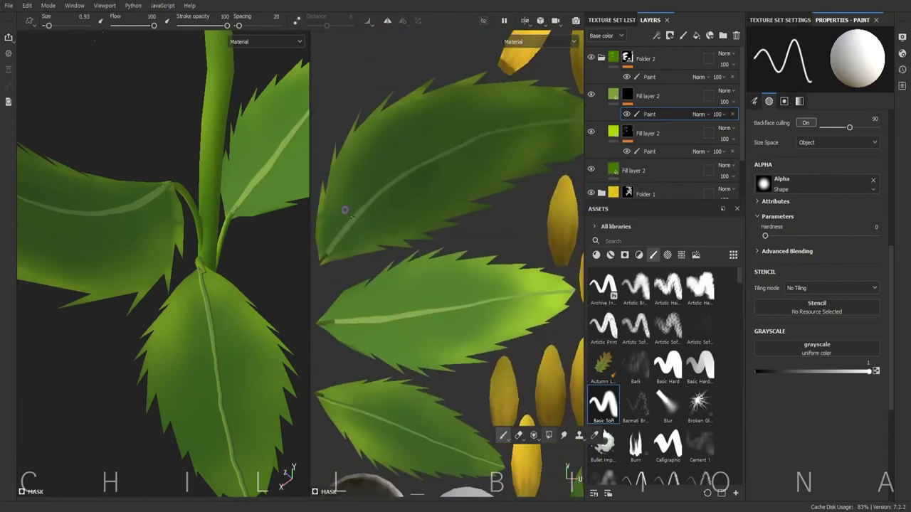
mouse_move(344, 210)
left_mouse_down()
mouse_move(353, 152)
mouse_move(420, 116)
left_mouse_up()
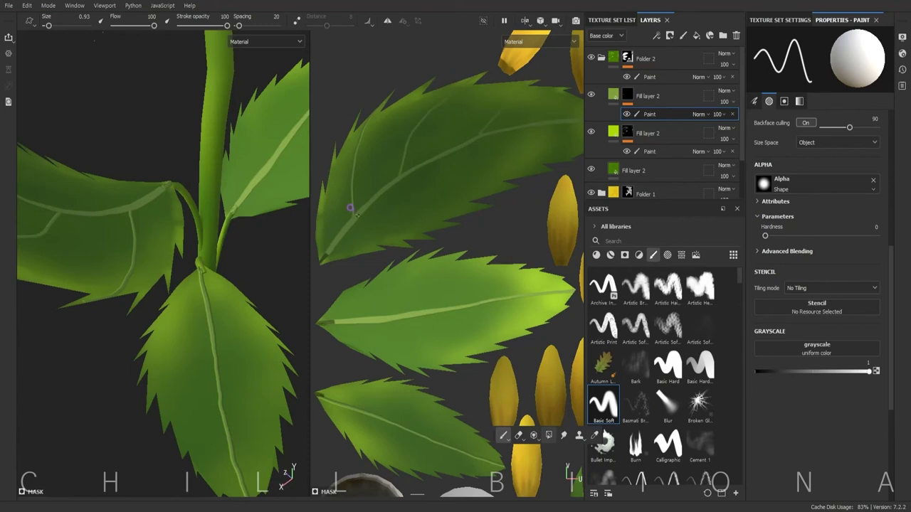
middle_click_drag(402, 164, 458, 143, "alt")
middle_click_drag(548, 118, 475, 121, "alt")
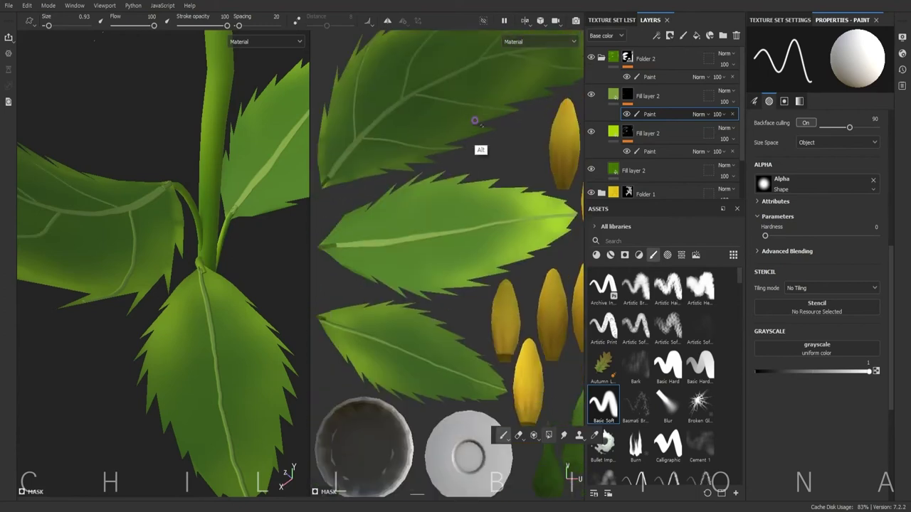
middle_click_drag(434, 346, 443, 261, "alt")
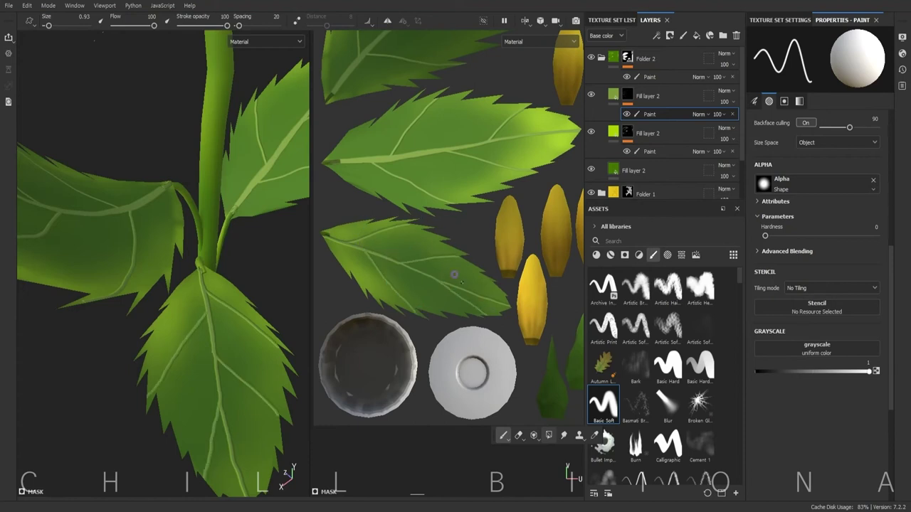
right_click_drag(399, 277, 370, 278, "ctrl")
middle_click_drag(403, 214, 396, 359, "alt")
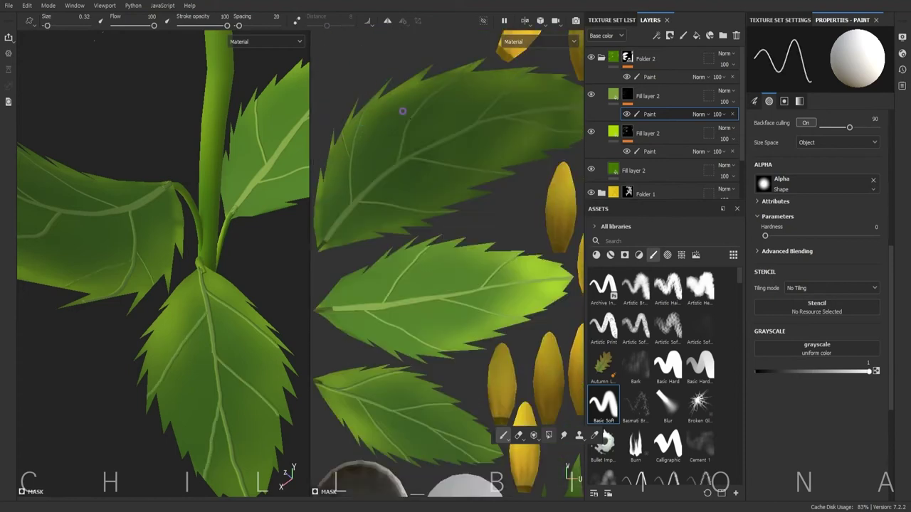
middle_click_drag(481, 101, 500, 100, "alt")
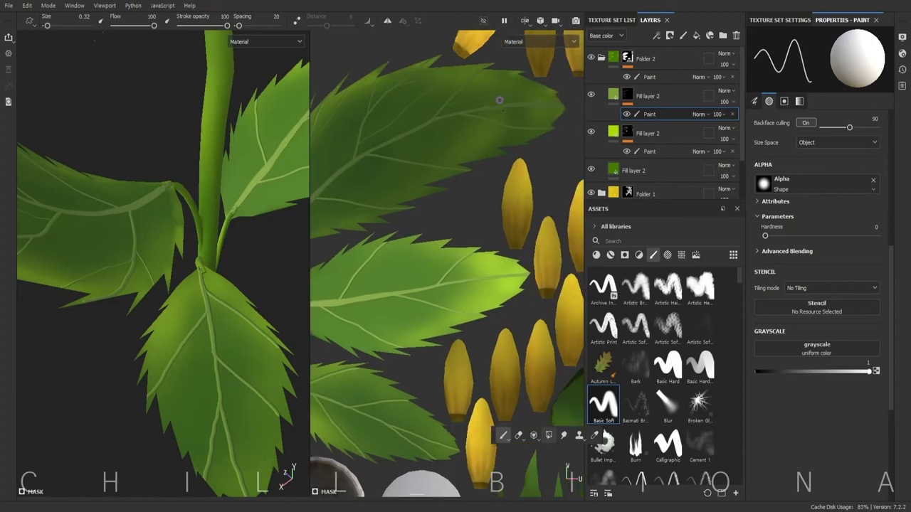
middle_click_drag(490, 134, 478, 125, "alt")
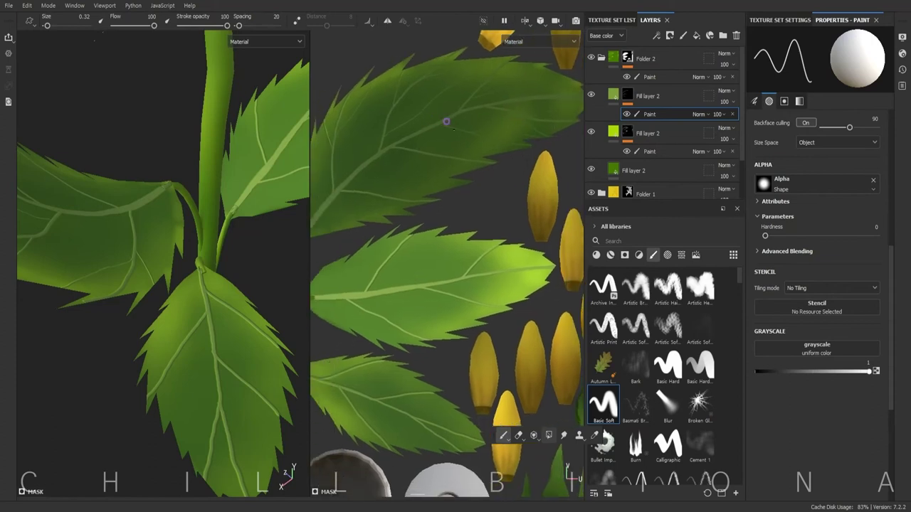
mouse_move(420, 155)
middle_mouse_down("alt")
mouse_move(413, 162)
mouse_move(385, 116)
middle_mouse_up("alt")
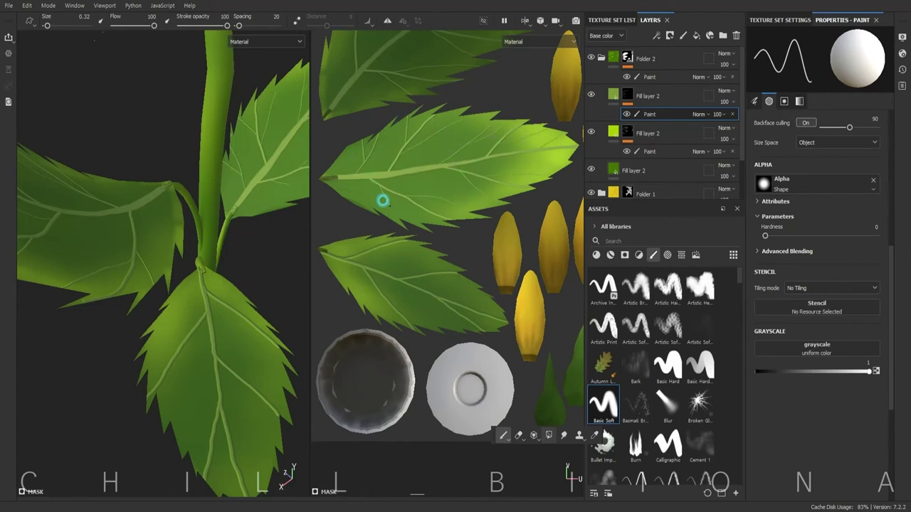
middle_click_drag(383, 201, 368, 113, "alt")
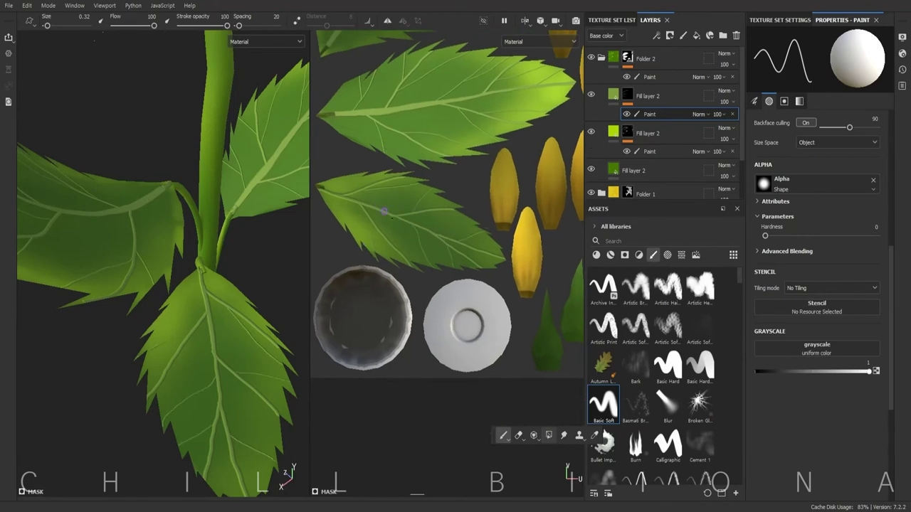
scroll(384, 210, "up", 3)
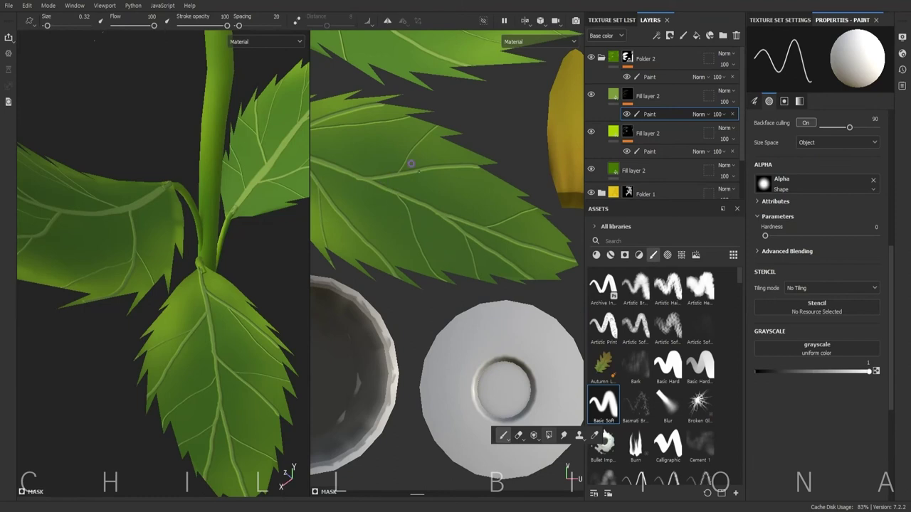
mouse_move(299, 270)
left_mouse_down("alt")
mouse_move(63, 310)
mouse_move(213, 309)
mouse_move(197, 289)
mouse_move(176, 300)
left_mouse_up("alt")
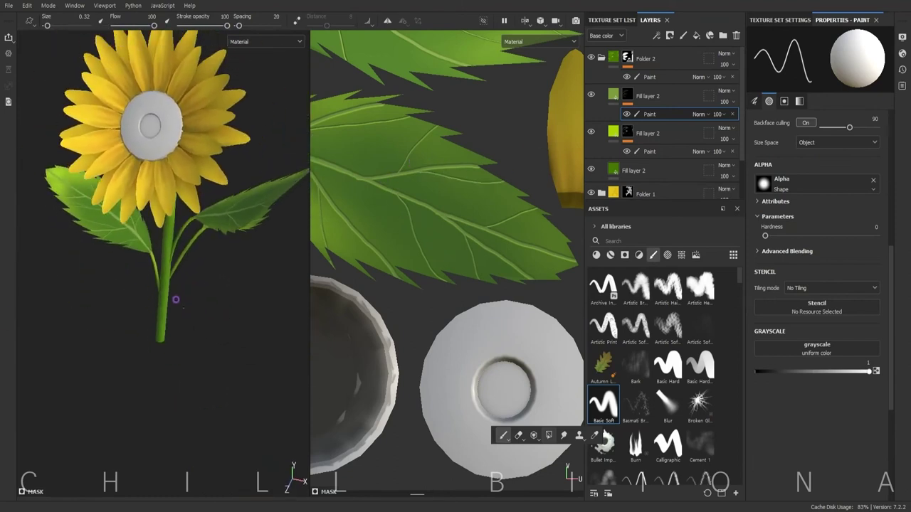
Step: Darken Fill layer 2 to olive, add a paint layer to its mask, and swap the two fill layers
scroll(427, 285, "down", 2)
left_click(633, 170)
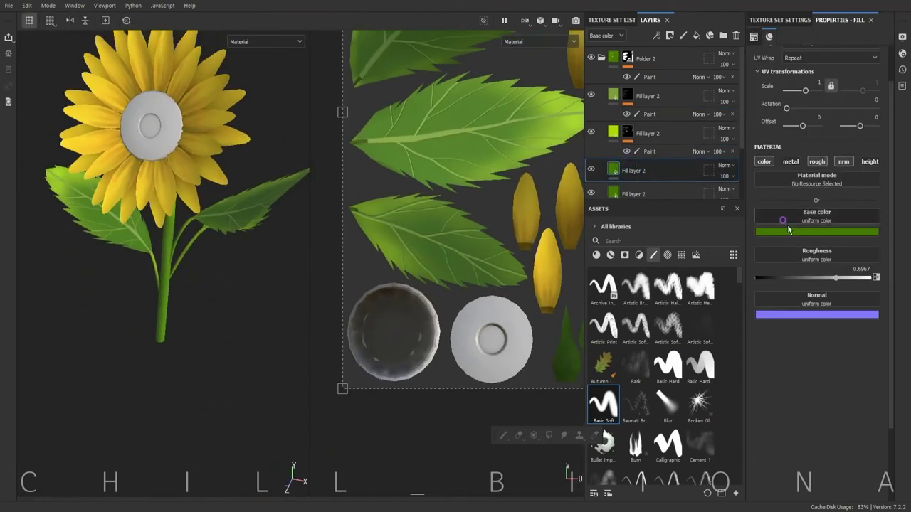
left_click(816, 231)
right_click(627, 94)
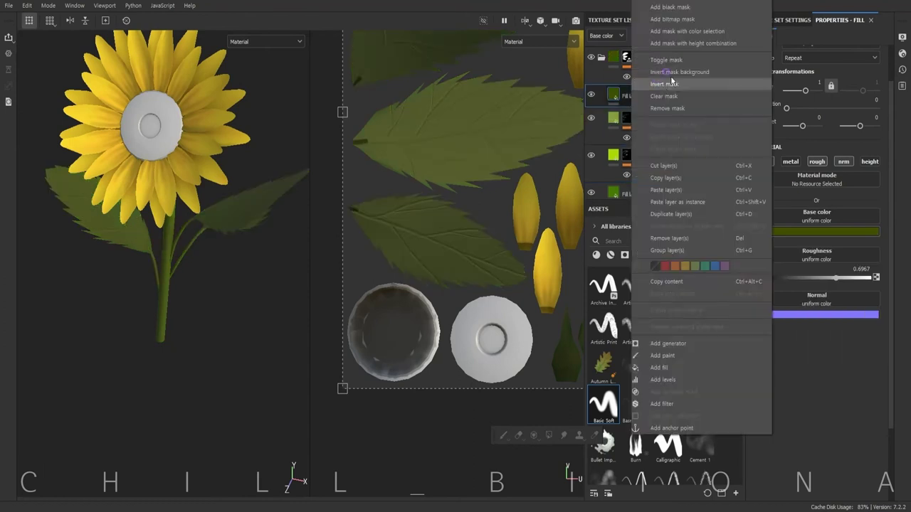
left_click(656, 429)
key("bracketright")
key("bracketright")
key("bracketright")
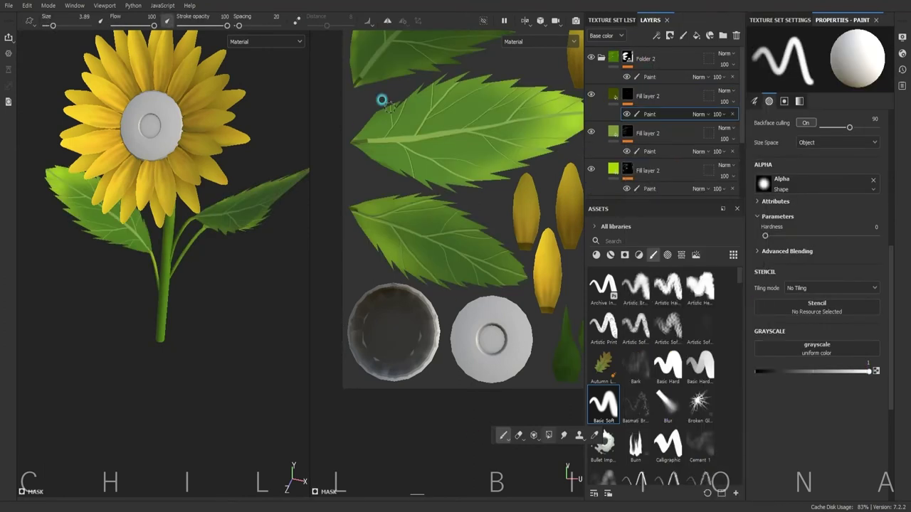
left_click(648, 133)
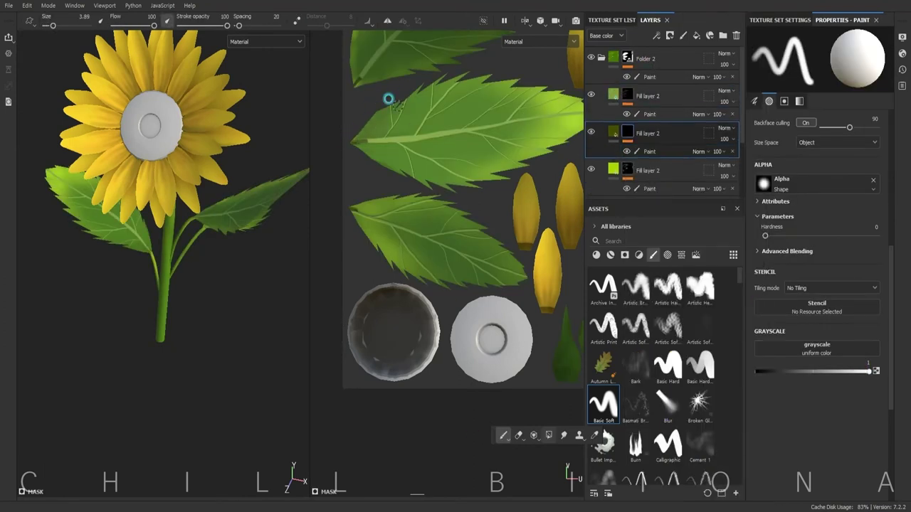
scroll(444, 163, "down", 2)
key("ctrl+Up")
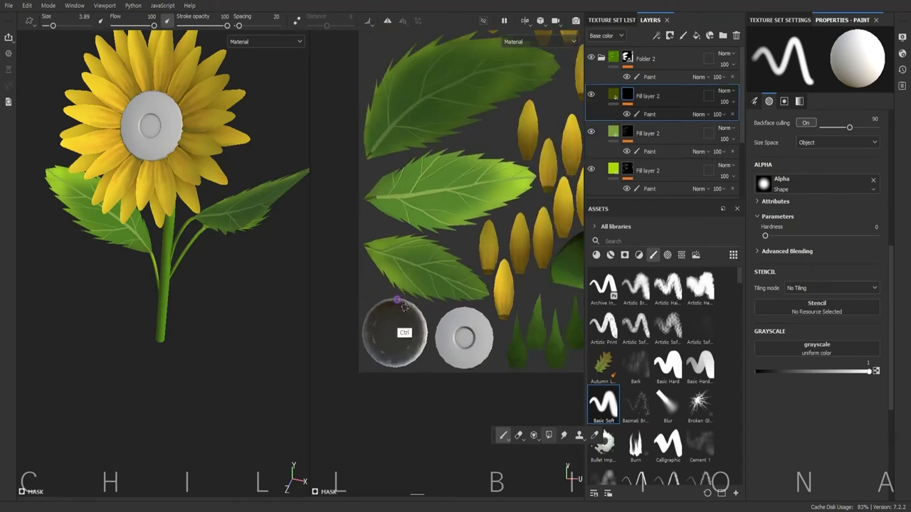
Step: With the Cracks brush, stamp crack detail onto the middle leaf, lower leaf and lower-left sepals
scroll(736, 304, "down", 1)
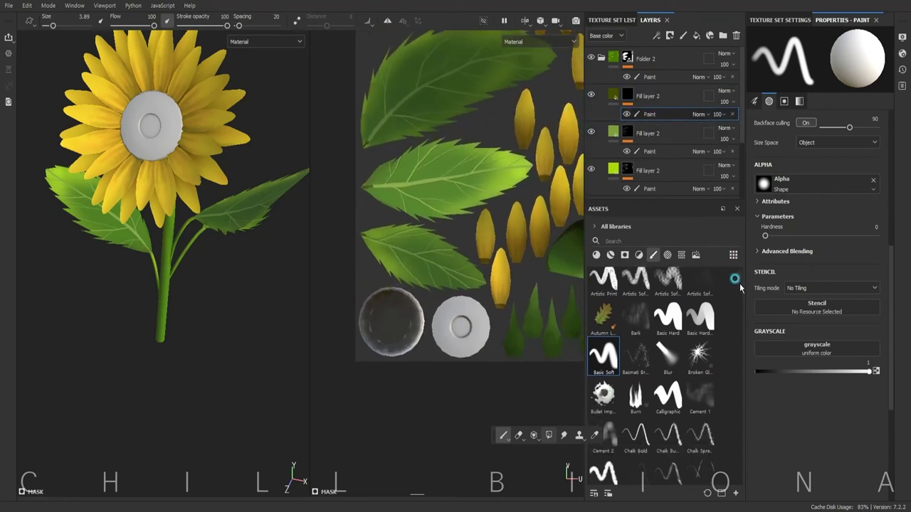
scroll(737, 305, "down", 1)
scroll(738, 306, "down", 1)
scroll(740, 308, "down", 1)
left_click(668, 321)
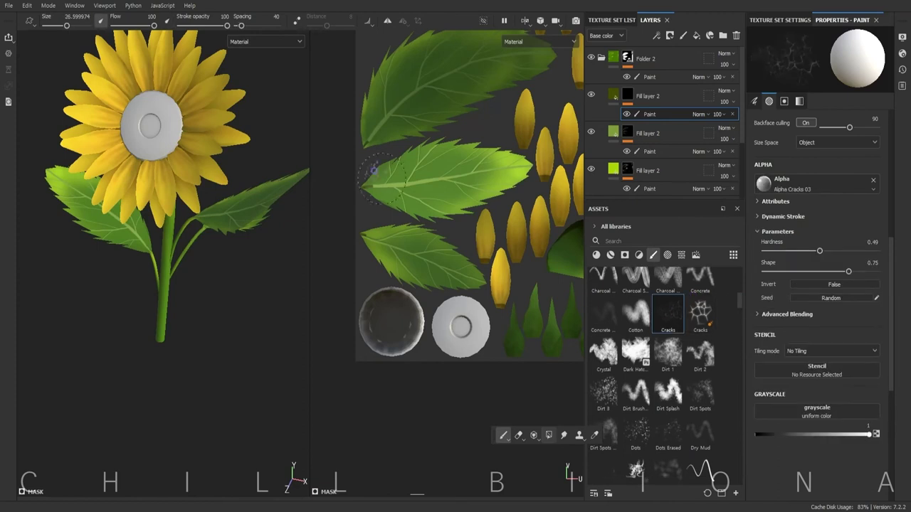
scroll(395, 167, "up", 2)
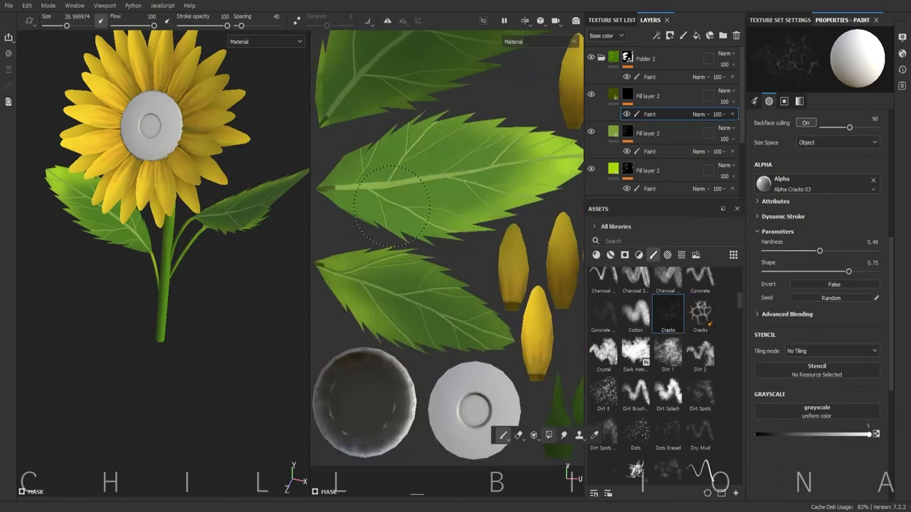
left_click(427, 187)
left_click(379, 309)
scroll(524, 258, "down", 1)
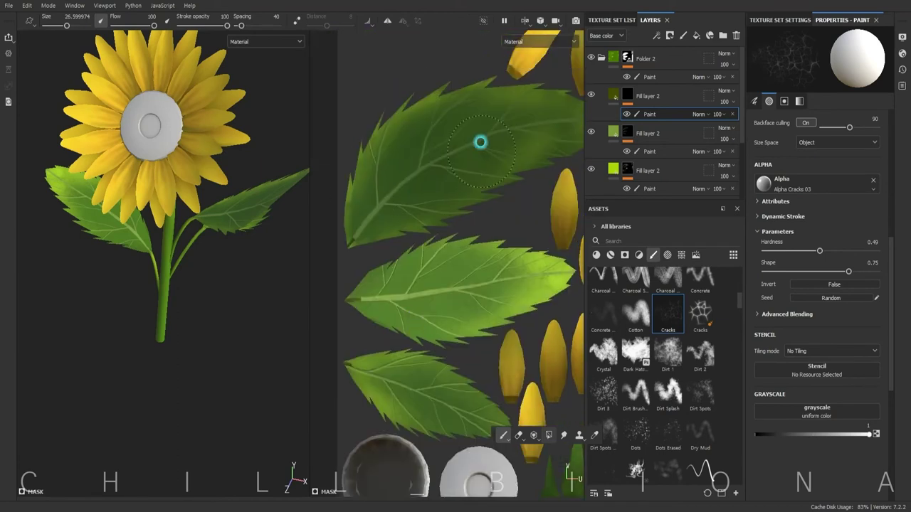
middle_click_drag(480, 142, 521, 126)
middle_click_drag(494, 299, 477, 341)
left_click(373, 328)
Step: With a half-size brush, shade the sepals dark grey, then switch to near-white with a thinner brush
mouse_move(507, 217)
middle_mouse_down()
mouse_move(477, 313)
mouse_move(484, 164)
middle_mouse_up()
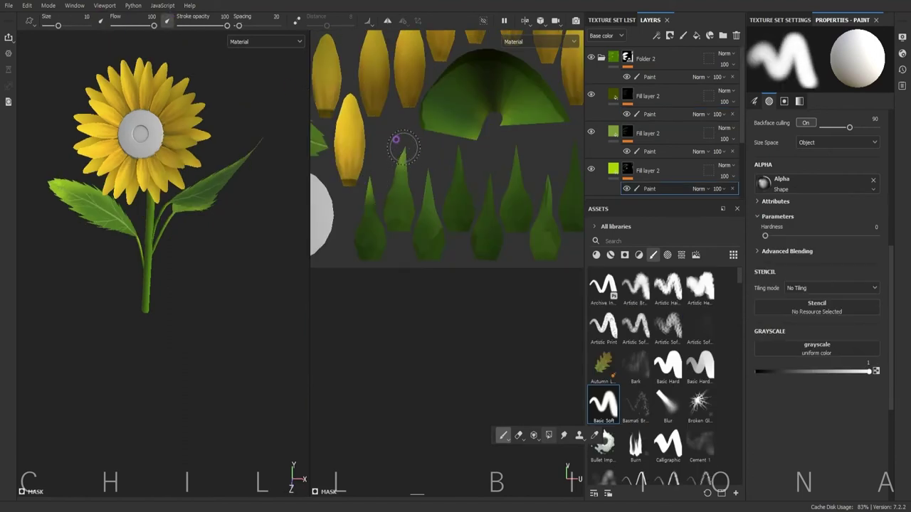
right_click_drag(397, 152, 417, 178, "ctrl")
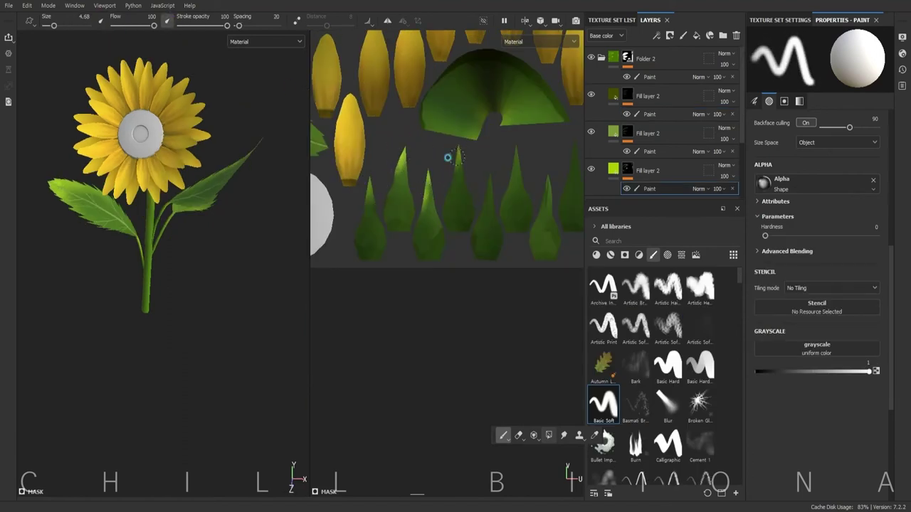
mouse_move(230, 264)
left_mouse_down("alt")
mouse_move(163, 239)
mouse_move(236, 299)
left_mouse_up("alt")
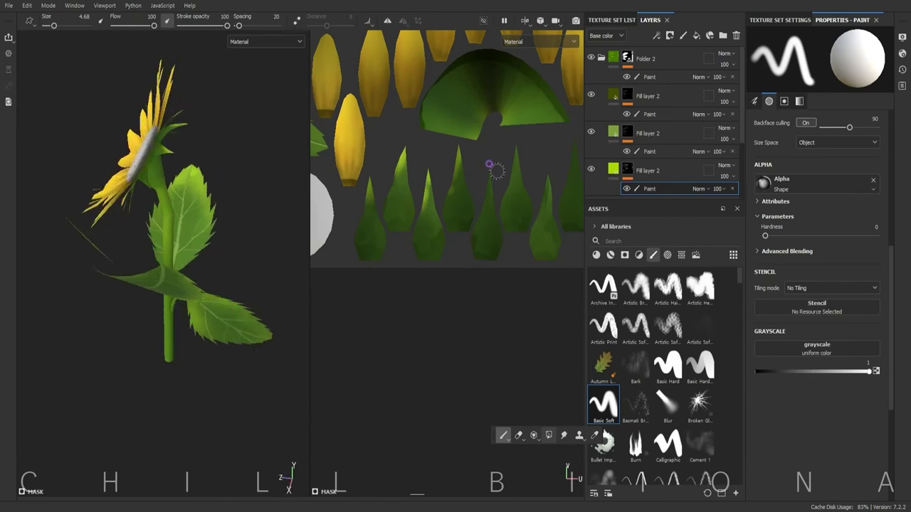
middle_click_drag(500, 154, 468, 258, "alt")
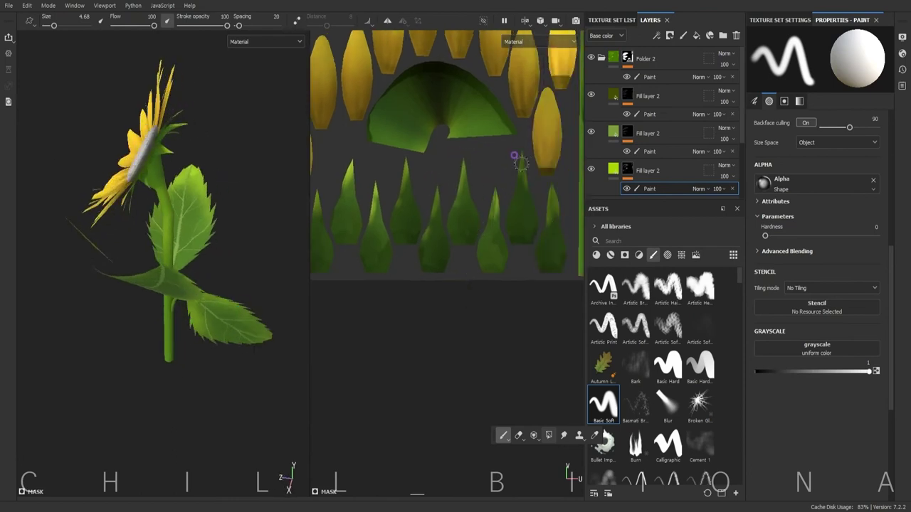
left_click(366, 200)
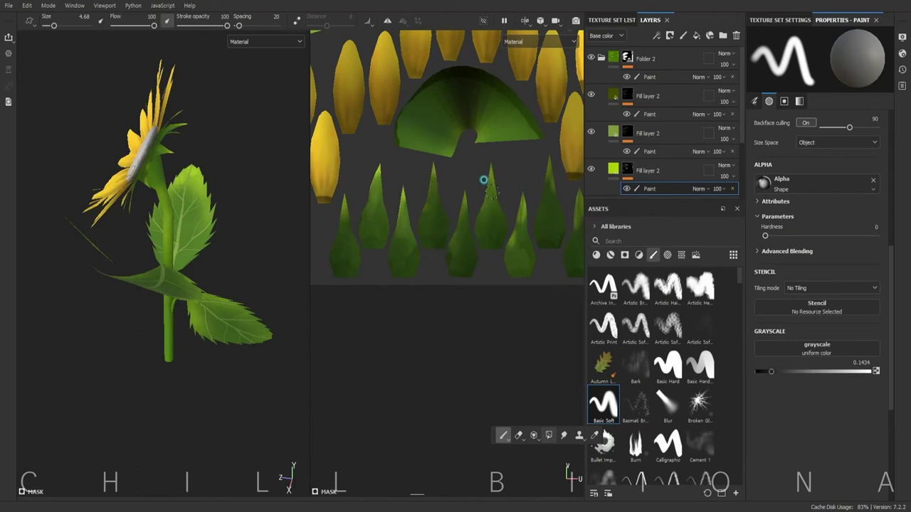
scroll(527, 213, "up", 1)
scroll(441, 149, "down", 1)
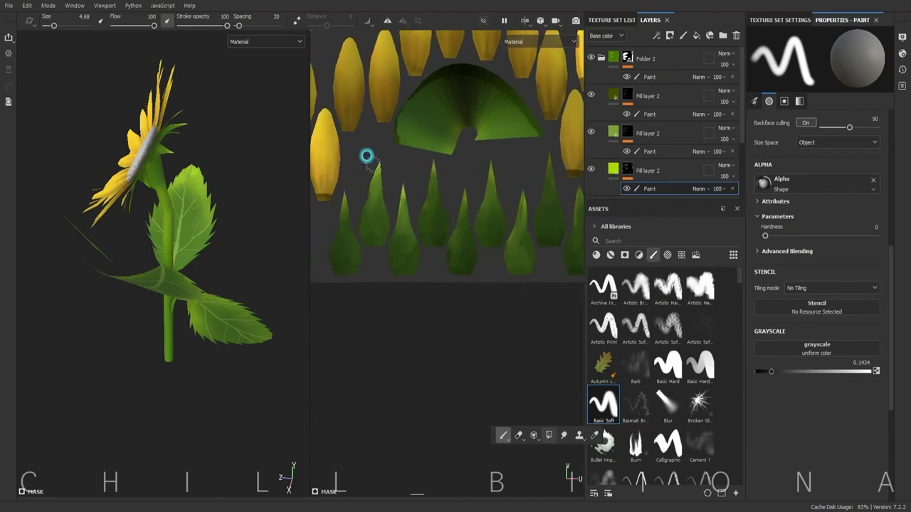
key("bracketleft")
key("bracketleft")
key("bracketleft")
key("x")
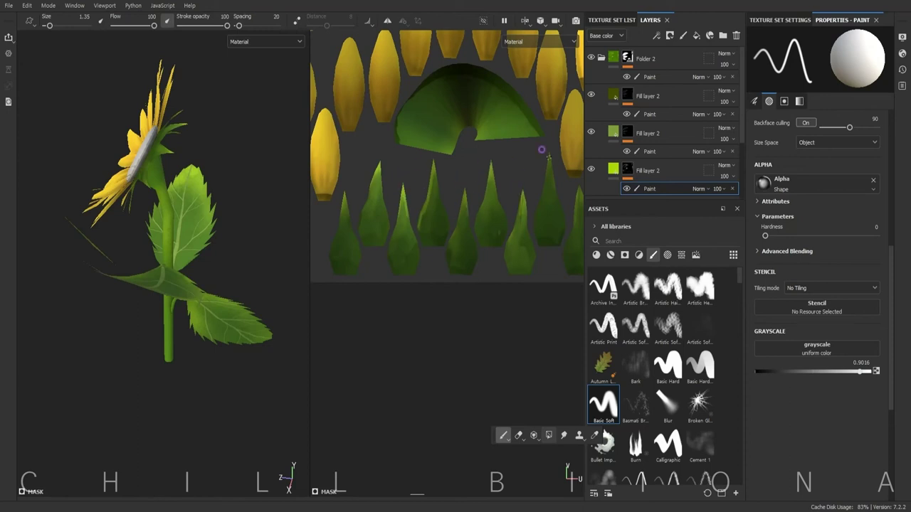
middle_click_drag(541, 150, 484, 148)
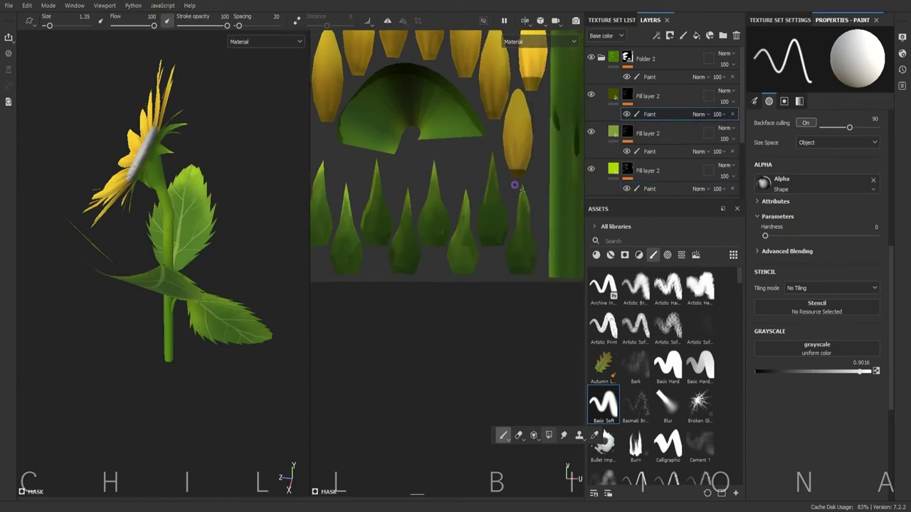
Step: On the middle fill layer's paint mask, shade the sepals near-black to dark grey with a larger brush
left_click(649, 151)
key("bracketright")
key("bracketright")
key("bracketright")
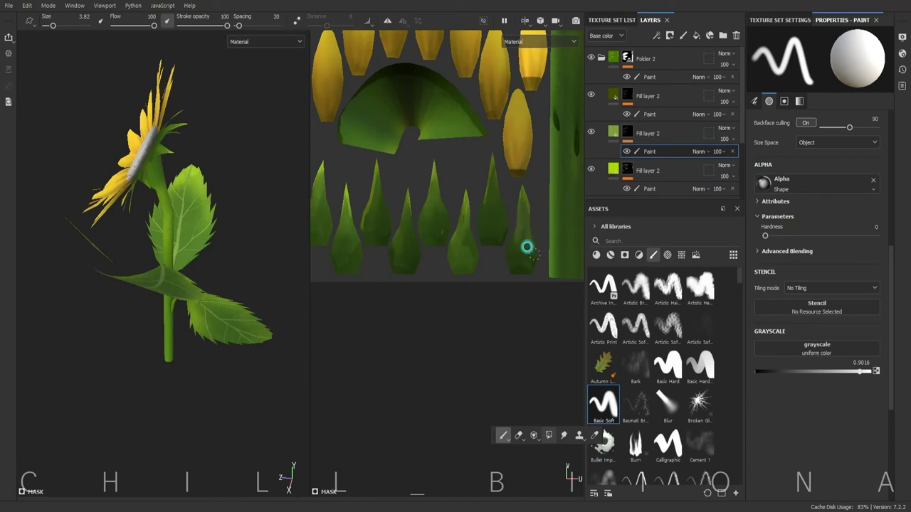
left_click(762, 371)
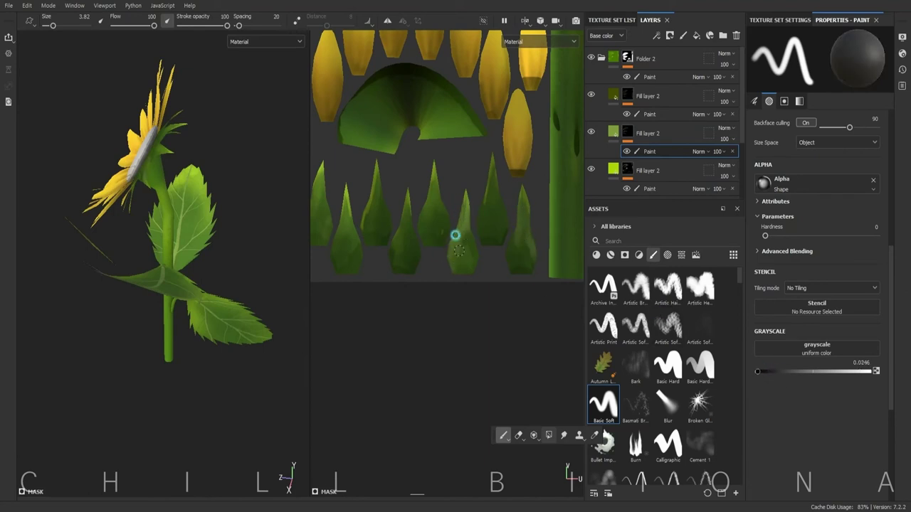
middle_click_drag(413, 237, 445, 235)
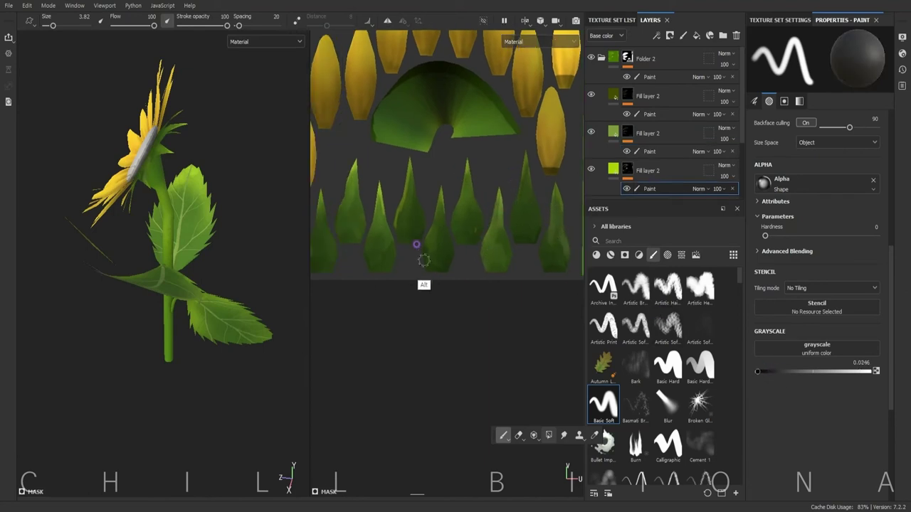
middle_click_drag(390, 222, 447, 211)
left_click(776, 370)
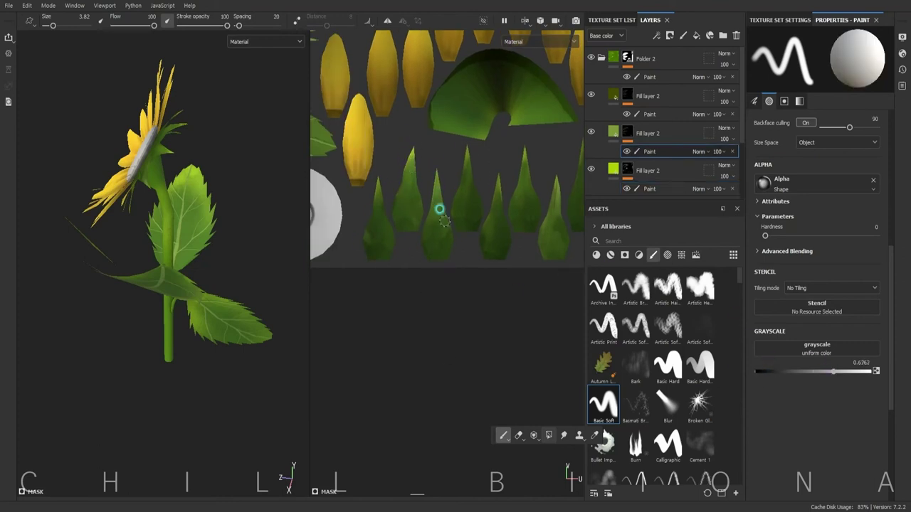
scroll(360, 341, "down", 3)
scroll(498, 271, "up", 3)
Step: Shade the top of the stem in mid grey, then frame the full sunflower from the front
mouse_move(270, 263)
left_mouse_down("alt")
mouse_move(240, 260)
mouse_move(168, 170)
left_mouse_up("alt")
right_click_drag(151, 182, 297, 145, "alt")
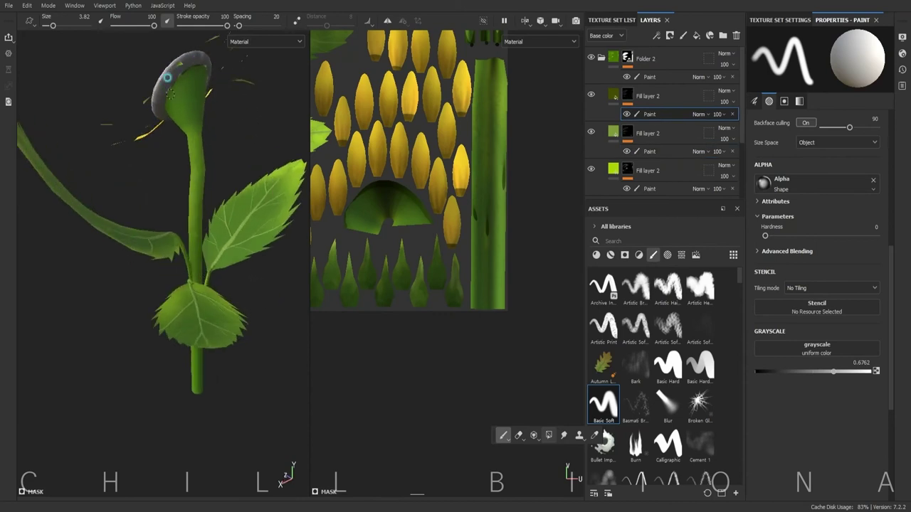
left_click_drag(833, 371, 798, 371)
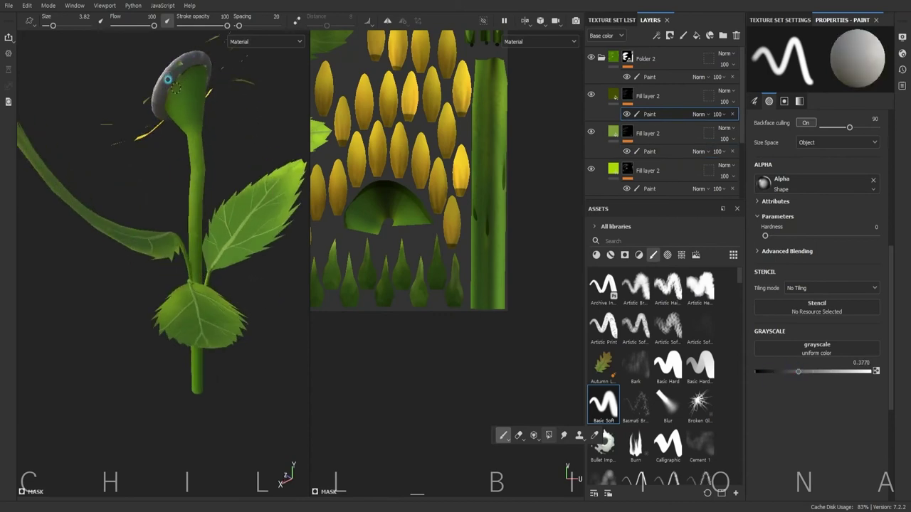
mouse_move(194, 130)
left_mouse_down("alt")
mouse_move(178, 107)
mouse_move(184, 117)
left_mouse_up("alt")
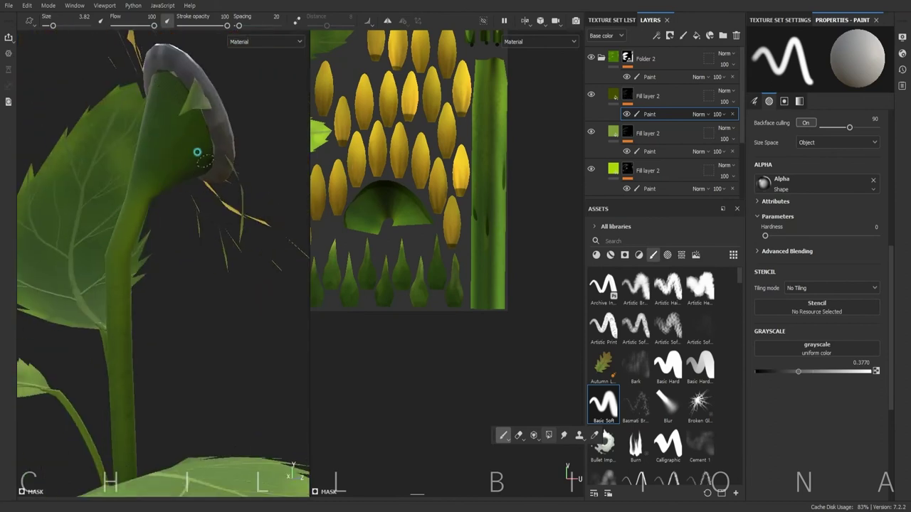
right_click_drag(163, 69, 73, 315, "alt")
mouse_move(73, 315)
left_mouse_down("alt")
mouse_move(220, 234)
mouse_move(173, 384)
mouse_move(189, 306)
left_mouse_up("alt")
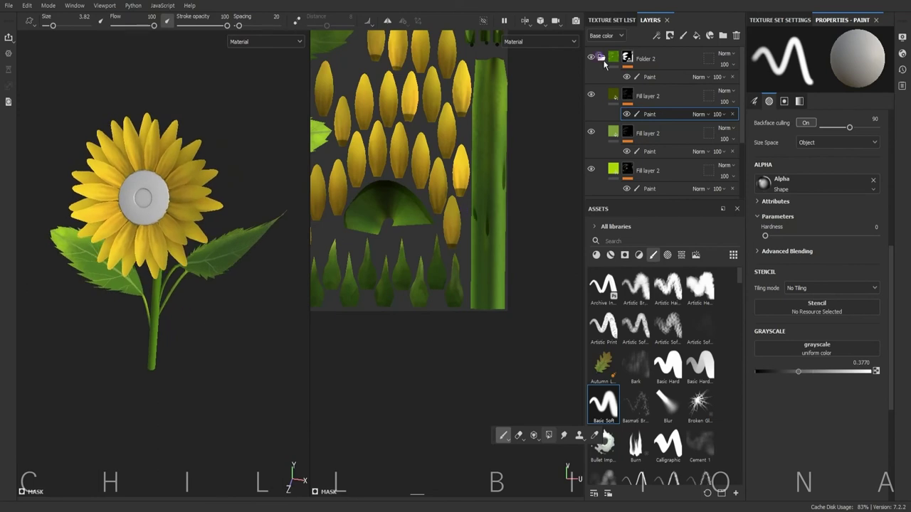
Step: Add Folder 3 with Fill layer 3 coloured a dark olive yellow
left_click(601, 58)
left_click(723, 35)
left_click(694, 37)
left_click(847, 232)
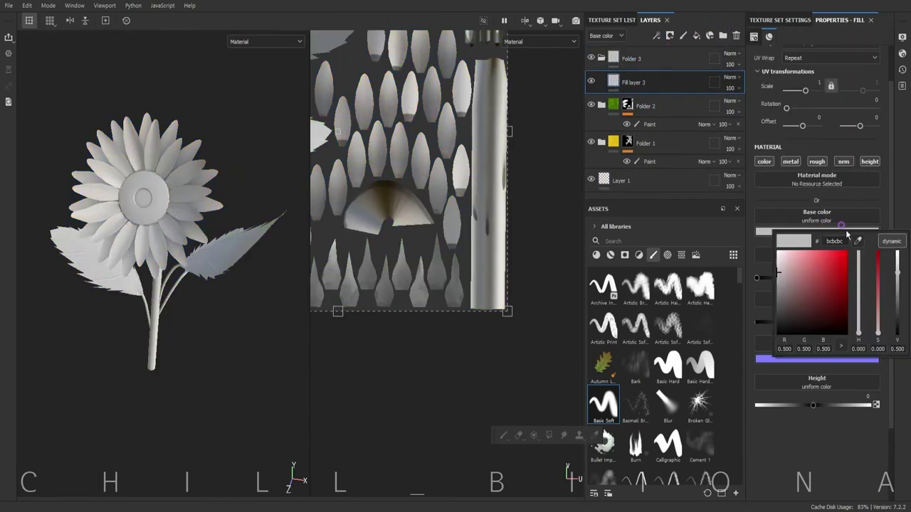
left_click(858, 323)
left_click(830, 297)
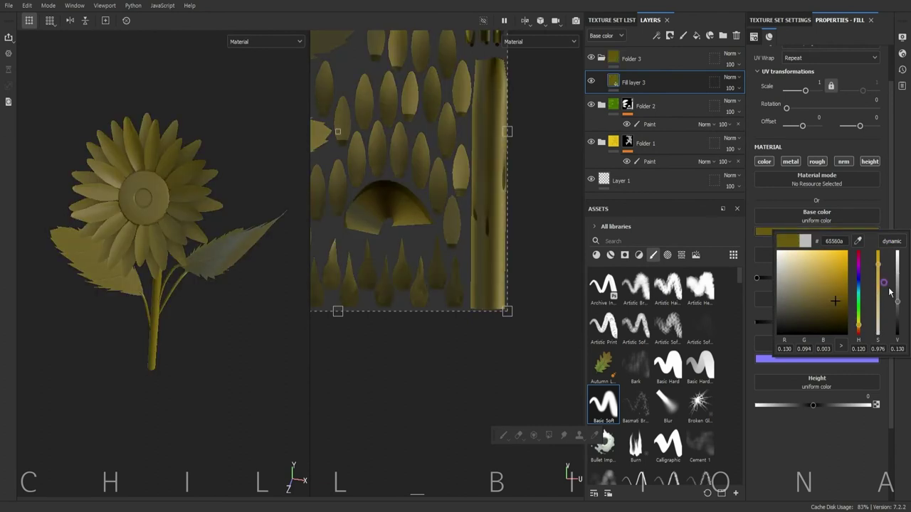
left_click(857, 195)
Step: Give Folder 3 a black mask and fill the flower disk into it
left_click(792, 161)
right_click(656, 58)
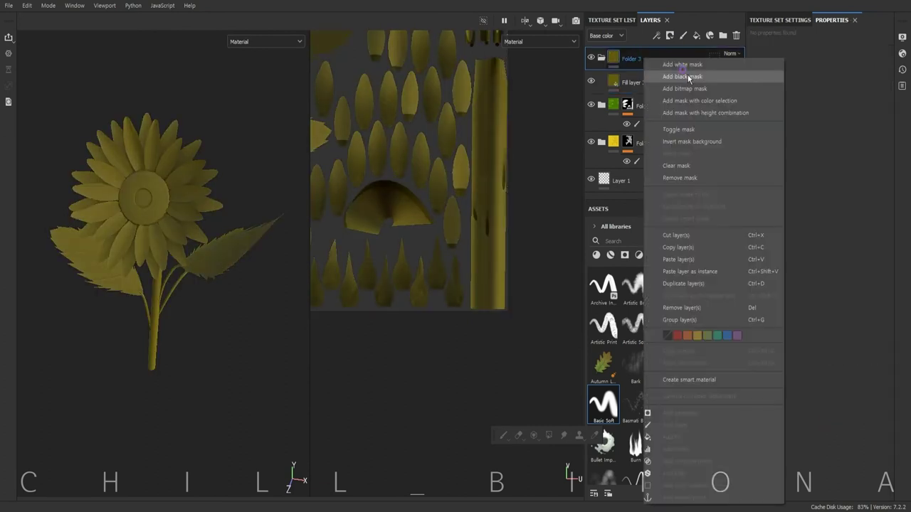
left_click(682, 74)
left_click(385, 319)
scroll(214, 372, "up", 3)
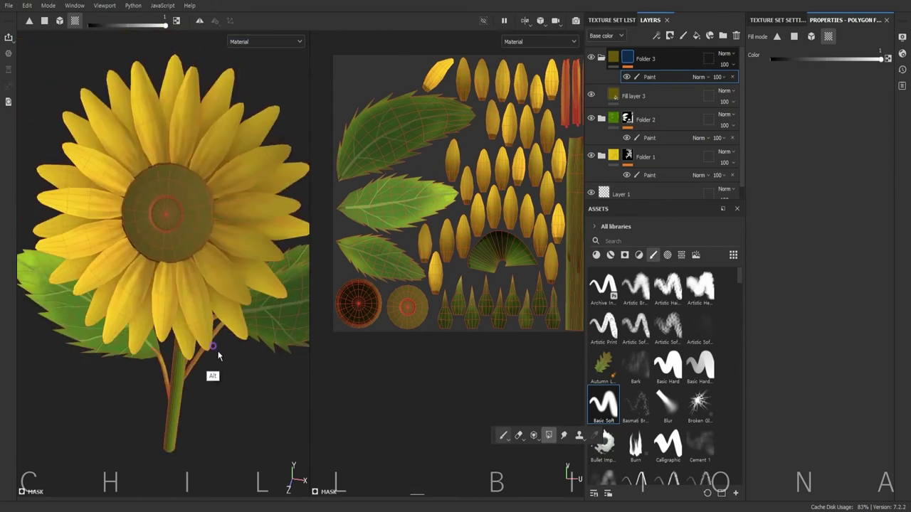
Step: Duplicate the fill, darken it to brown 342803, and add a black mask with a Paint effect
key("ctrl+d")
left_click(829, 231)
left_click(825, 284)
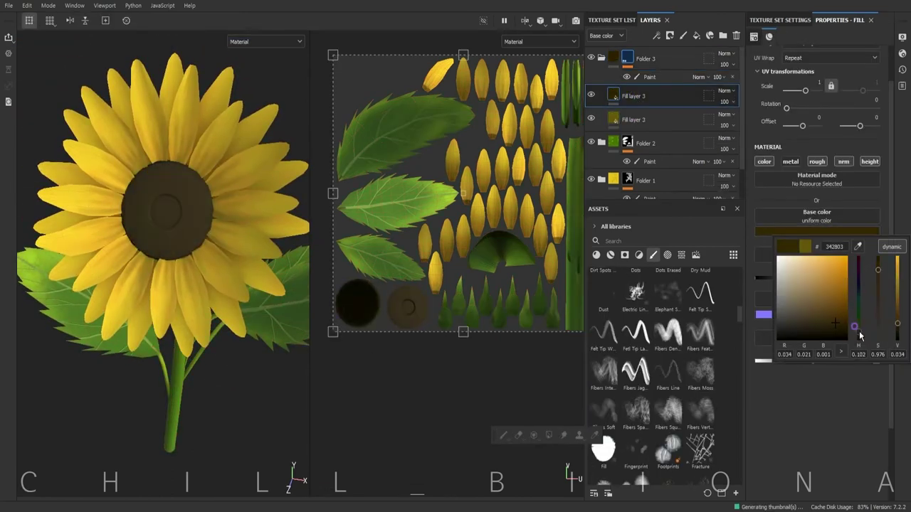
right_click(630, 93)
left_click(660, 429)
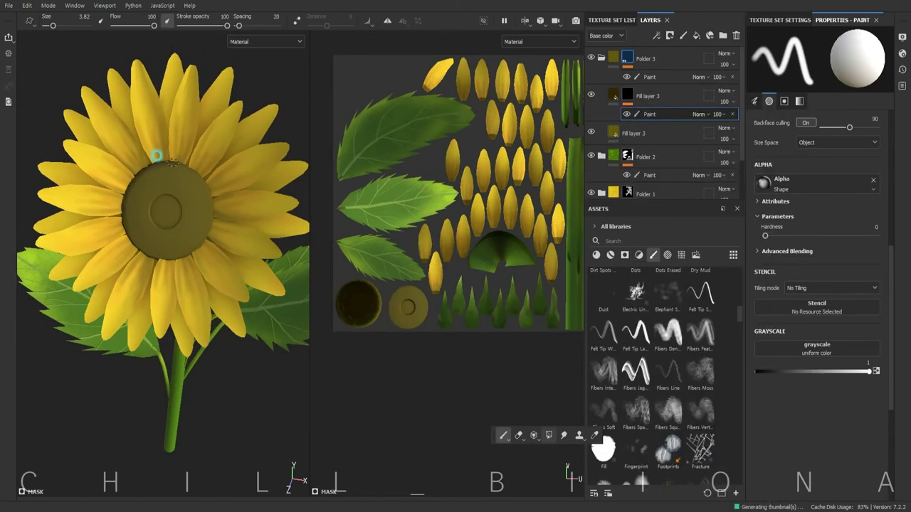
Step: Paint dark shading around the disk's outer ring, lightening the upper-left at about 0.72 grayscale
left_click_drag(153, 145, 185, 240)
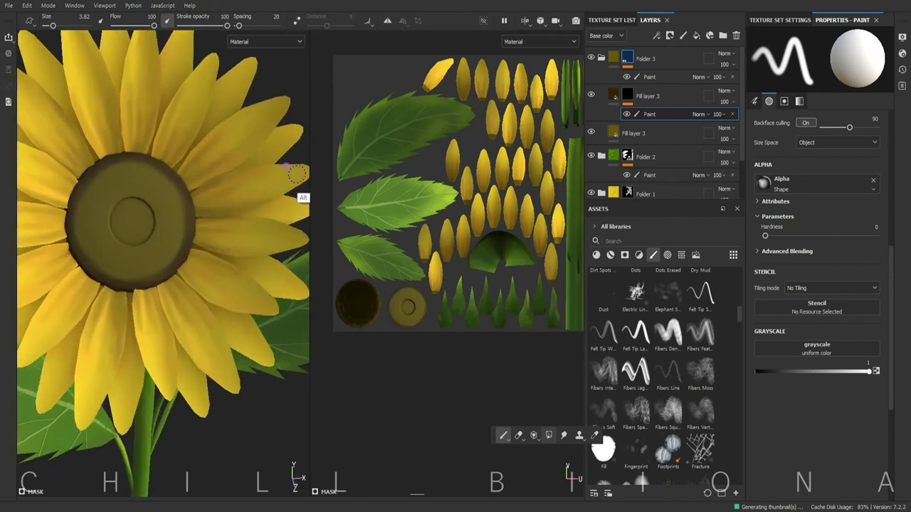
scroll(184, 239, "up", 2)
left_click_drag(141, 161, 140, 287)
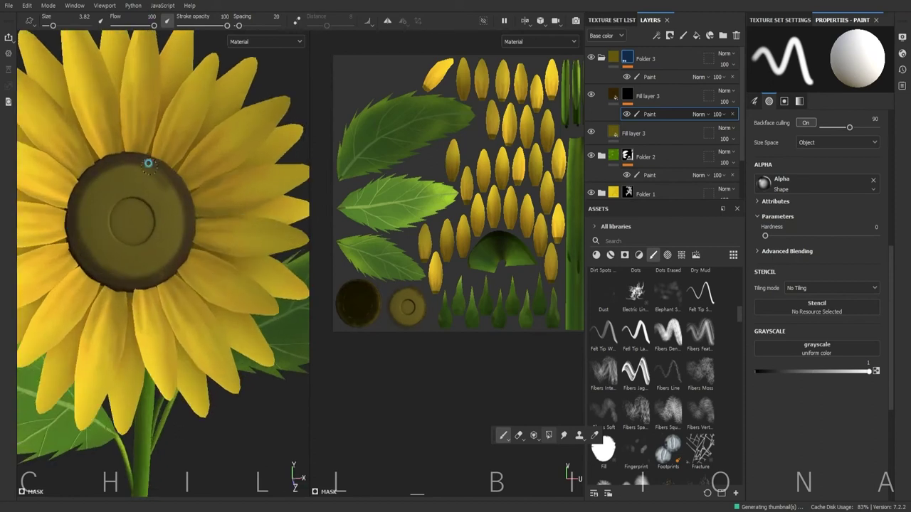
left_click(168, 197)
left_click(178, 221)
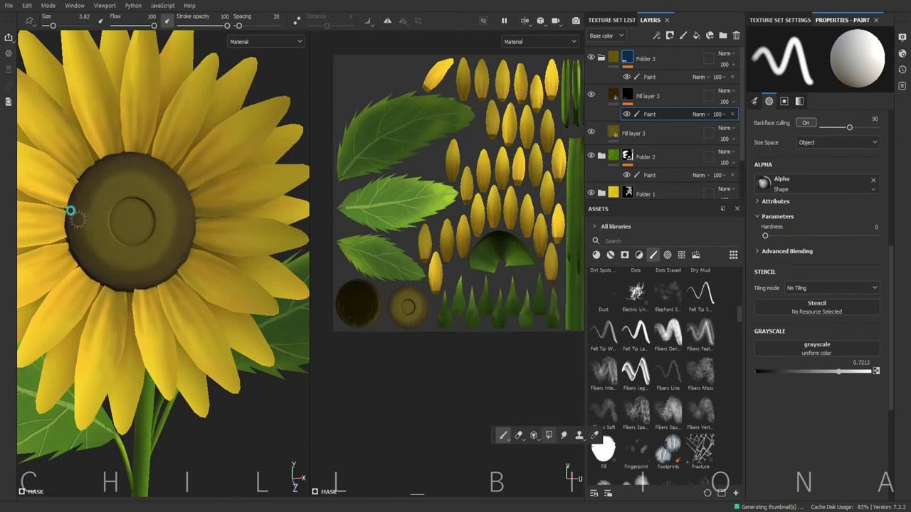
left_click_drag(107, 166, 80, 193)
left_click(810, 371)
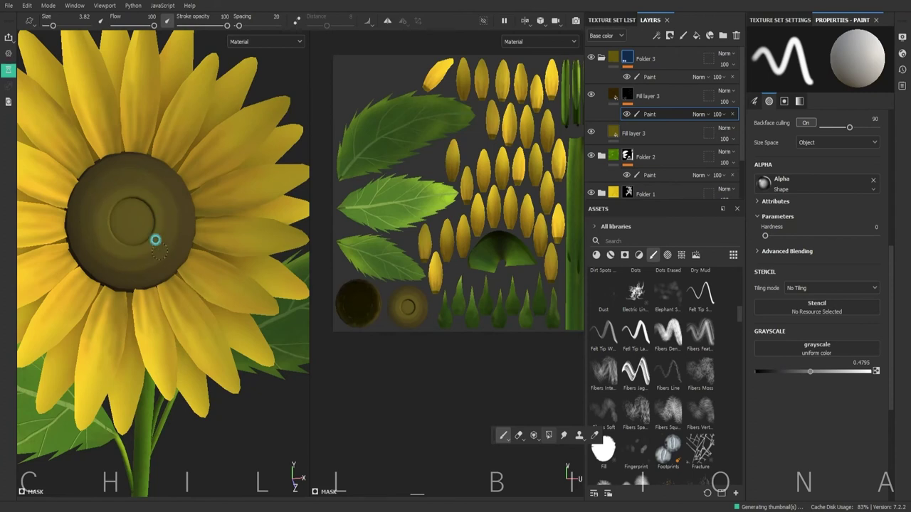
Step: Duplicate Fill layer 3, change its base colour to green 56650a, and give it a black mask
key("x")
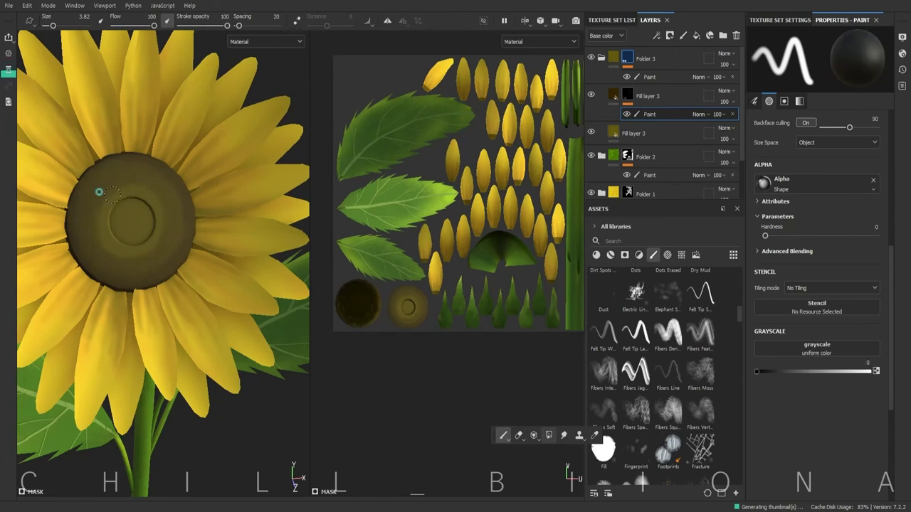
left_click(633, 133)
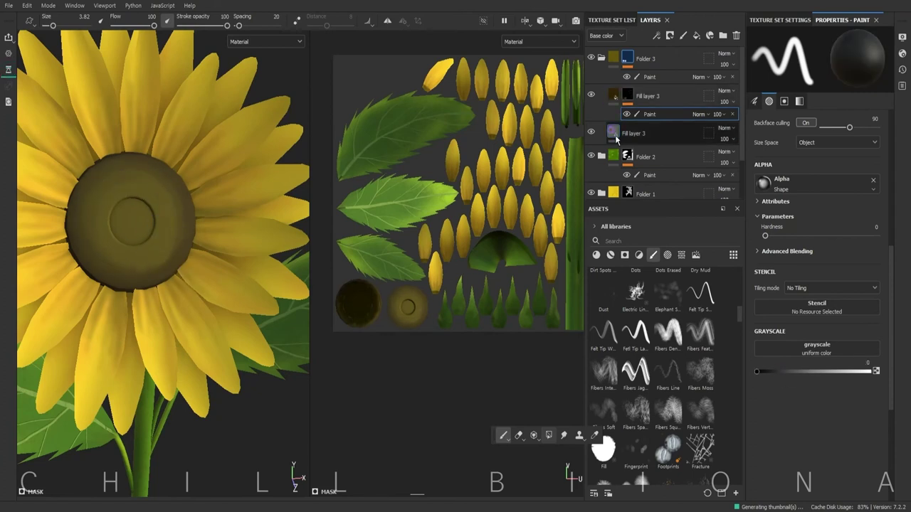
key("ctrl+d")
left_click(817, 231)
left_click_drag(862, 314, 859, 302)
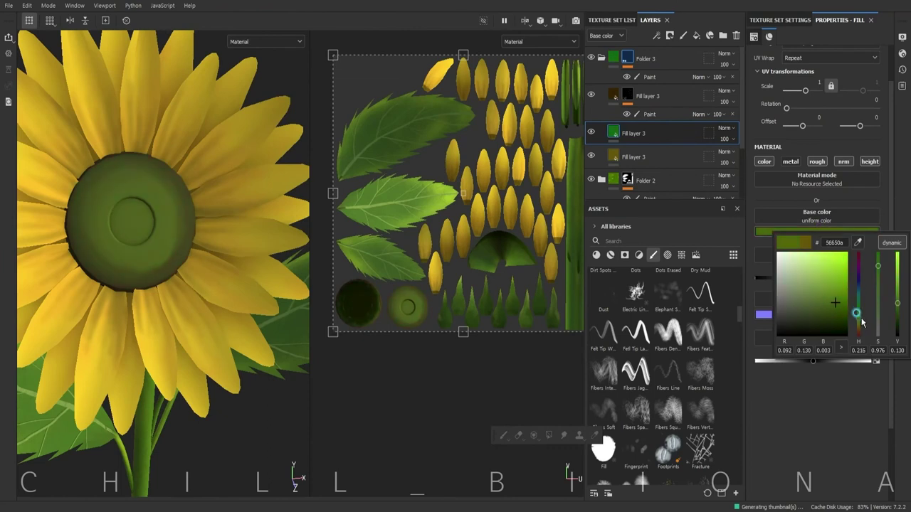
left_click(641, 129)
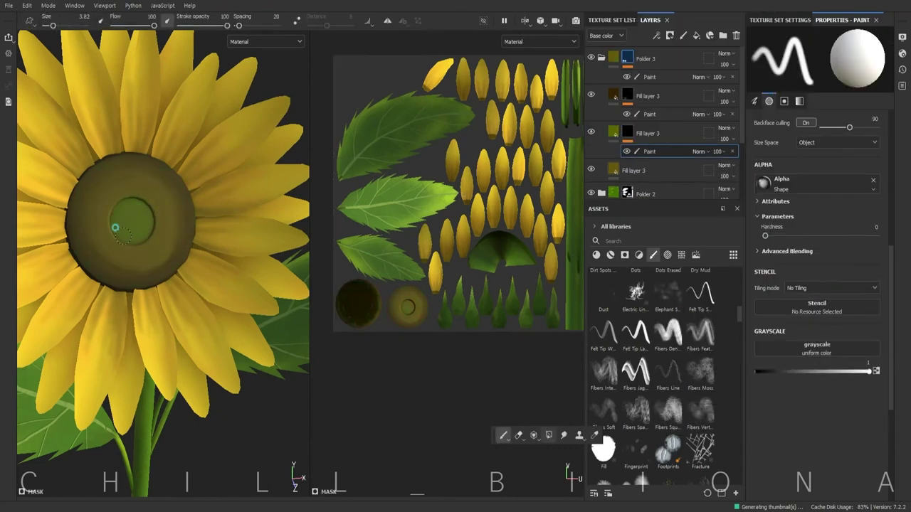
Step: View the flower face-on and paint green into the disk's inner circle at about 0.47 grayscale
mouse_move(125, 206)
left_mouse_down("alt")
mouse_move(135, 194)
mouse_move(180, 315)
left_mouse_up("alt")
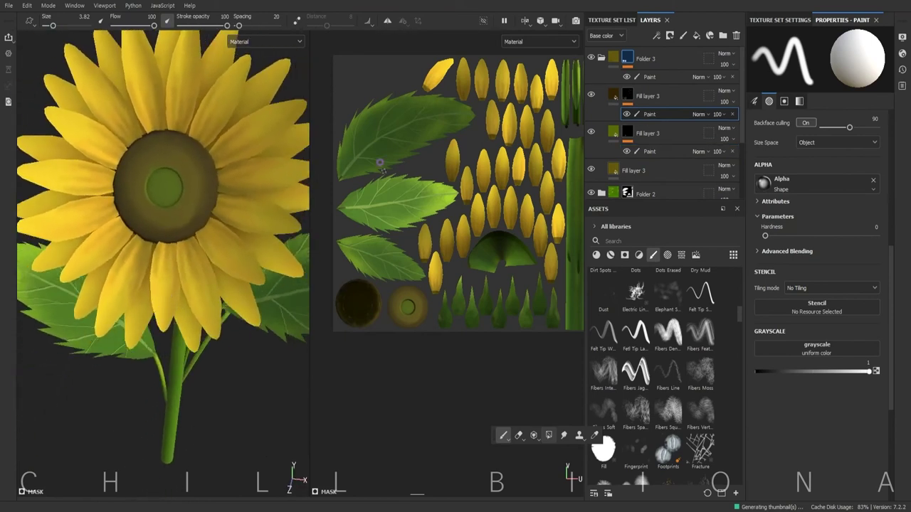
left_click_drag(803, 374, 808, 372)
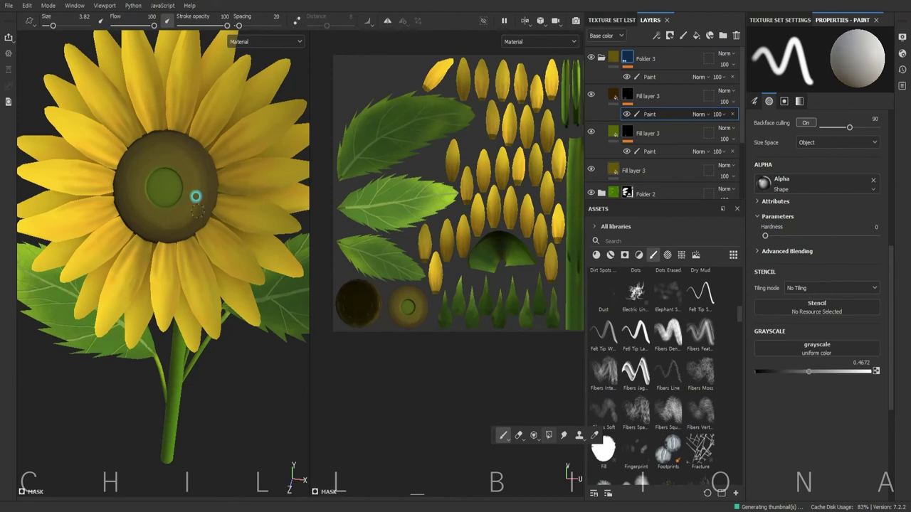
scroll(214, 320, "down", 2)
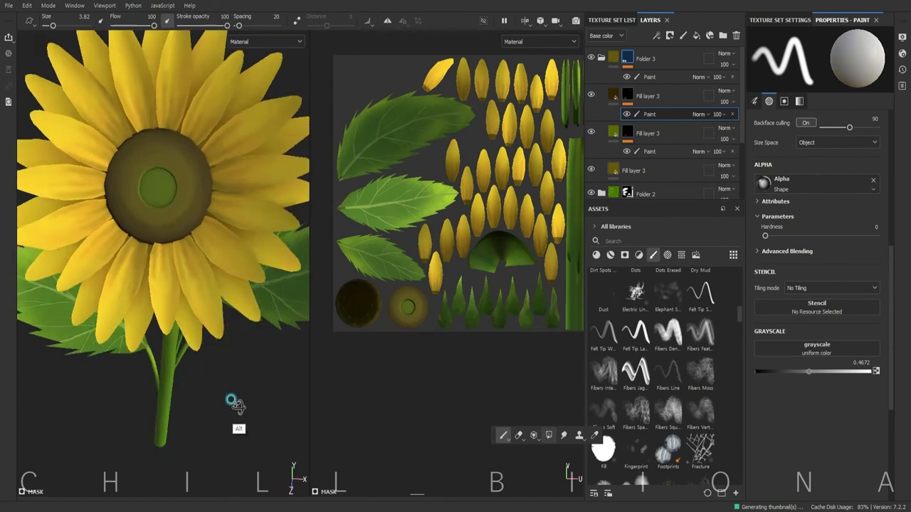
scroll(214, 356, "down", 3)
left_click(696, 34)
Step: Set the new fill layer's base colour to brown 794706 and add a black mask with a paint layer
left_click(816, 231)
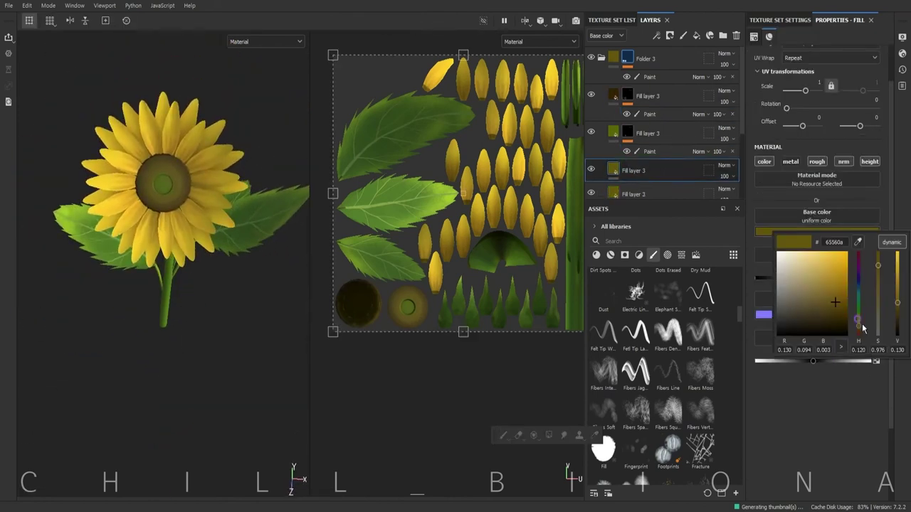
left_click_drag(861, 271, 866, 289)
left_click(840, 301)
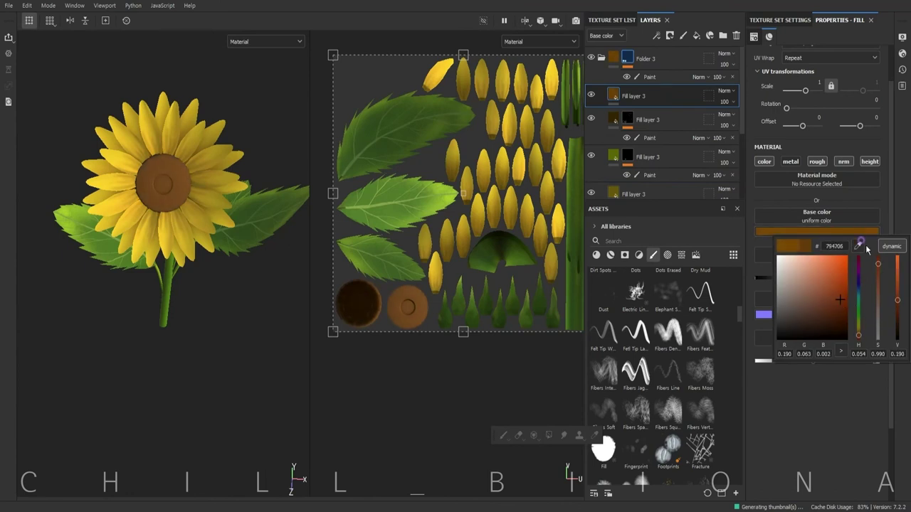
right_click(648, 96)
left_click(662, 71)
right_click(627, 96)
left_click(671, 433)
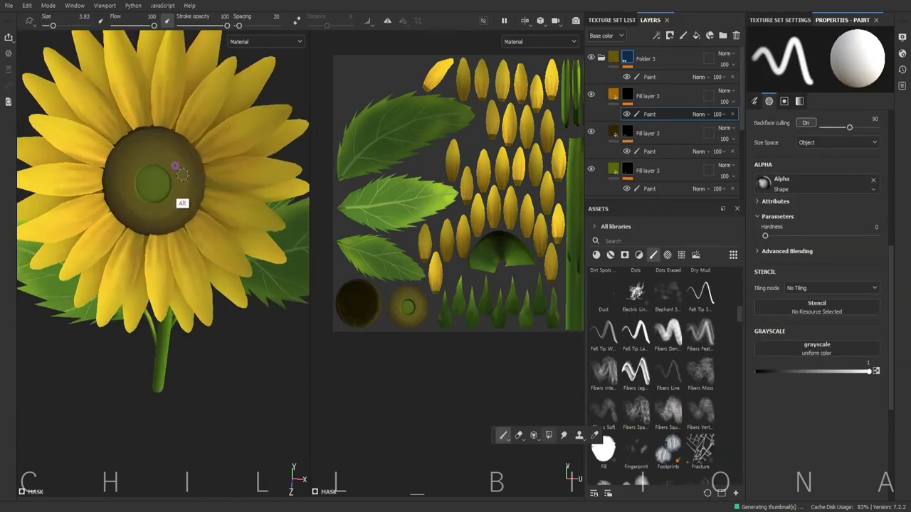
Step: Switch to the Basic Soft brush at size 5.59 with grayscale about 0.58
scroll(136, 139, "up", 3)
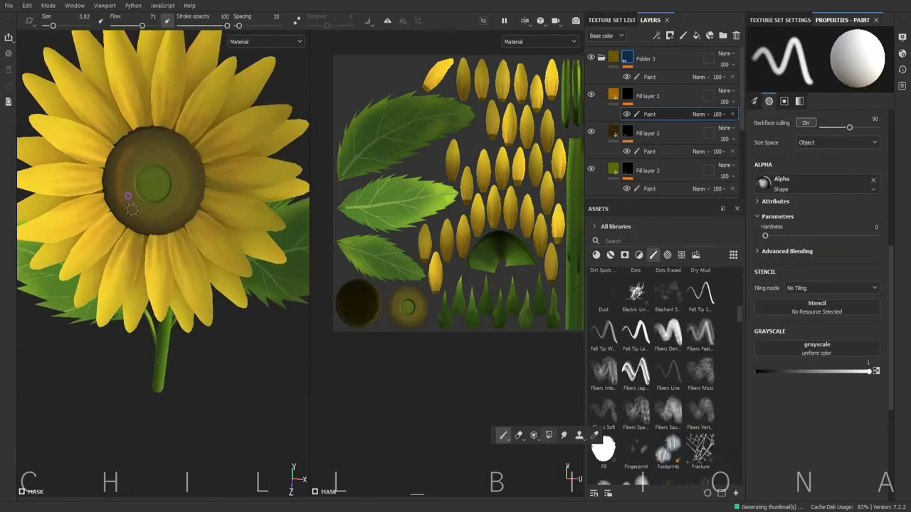
left_click_drag(869, 371, 818, 372)
scroll(740, 316, "up", 5)
left_click(603, 404)
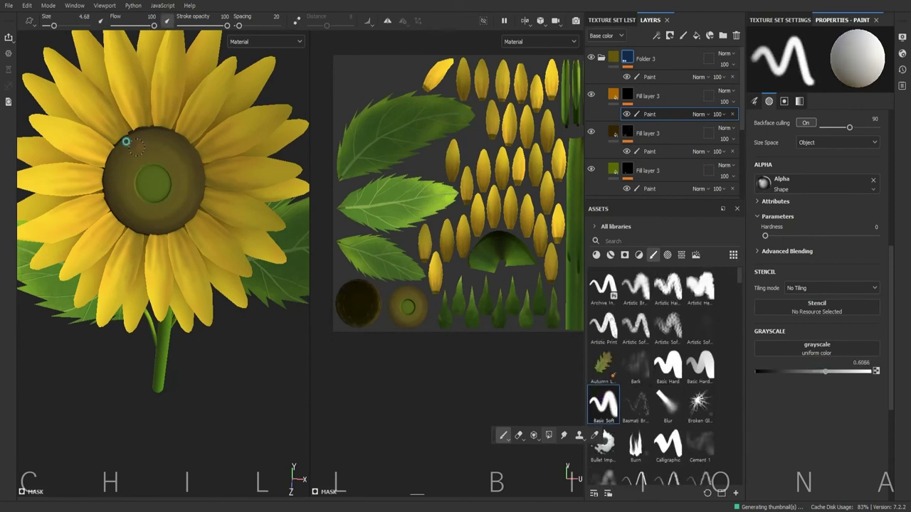
key("bracketright")
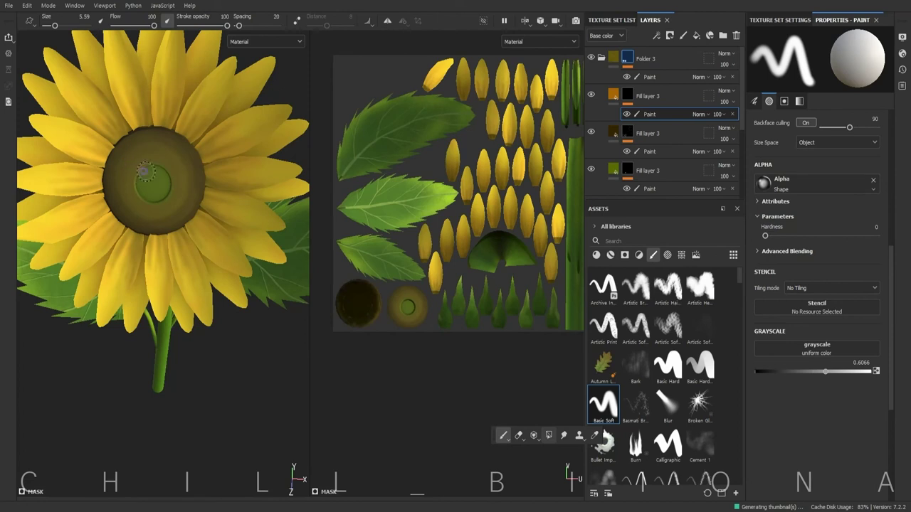
Step: Paint soft brown shading around the disk's outer edge at grayscale values from near black to 0.25
key("p")
left_click(146, 171)
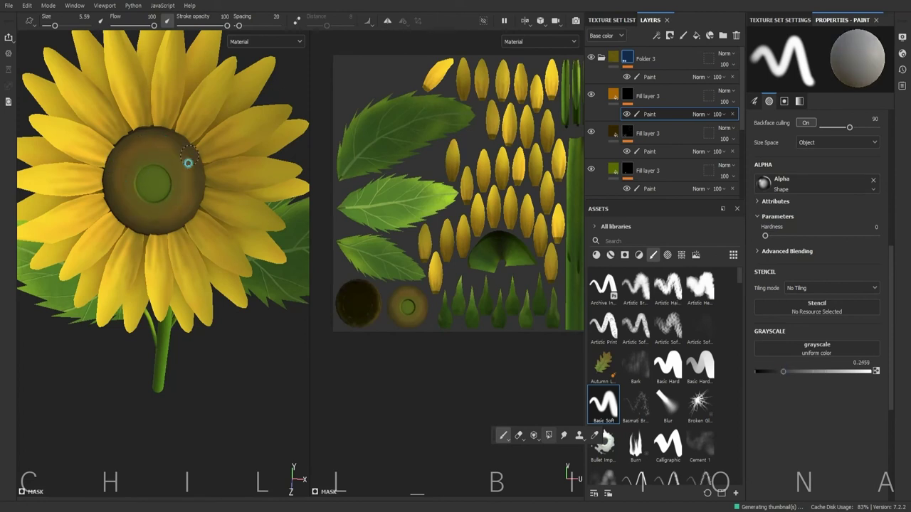
key("p")
left_click(132, 184)
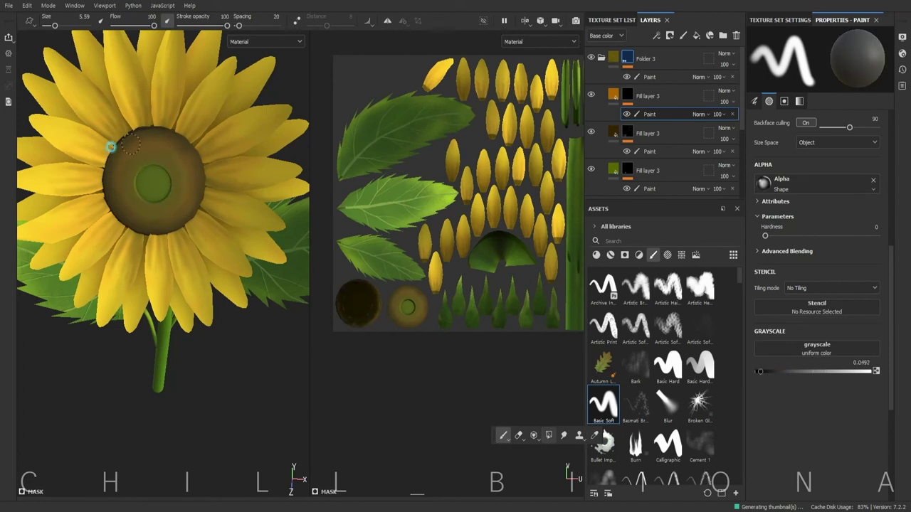
key("p")
left_click(195, 184)
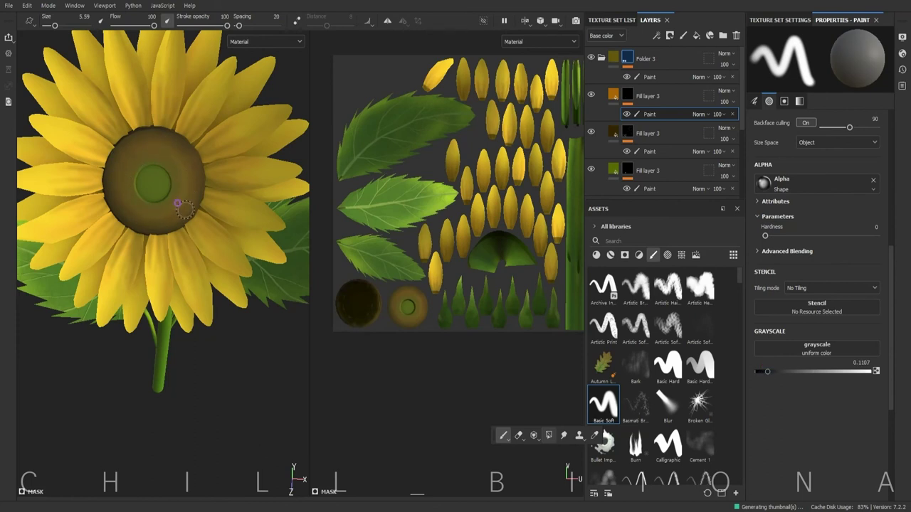
scroll(177, 188, "down", 5)
scroll(171, 313, "up", 2)
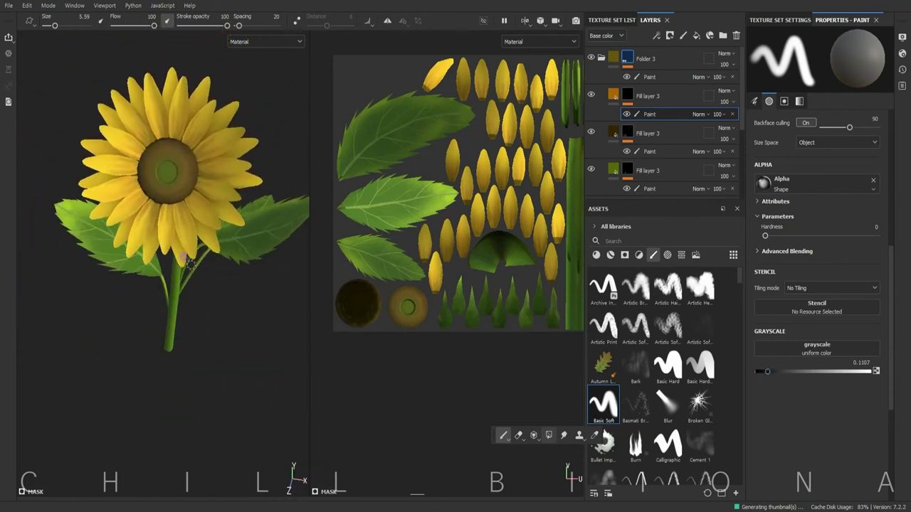
scroll(171, 313, "up", 2)
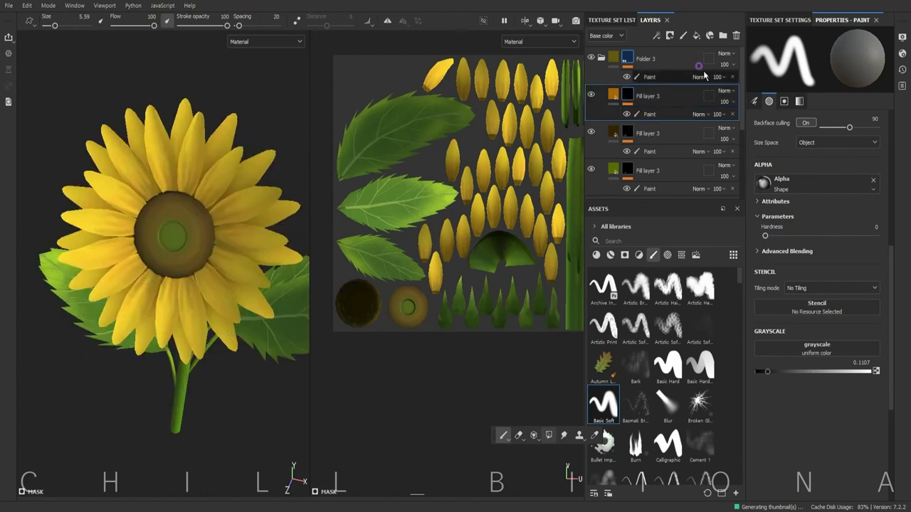
scroll(683, 107, "down", 3)
Step: Add a paint layer to the lower olive fill layer's mask and dab seed dots with a 0.93 brush
left_click(659, 159)
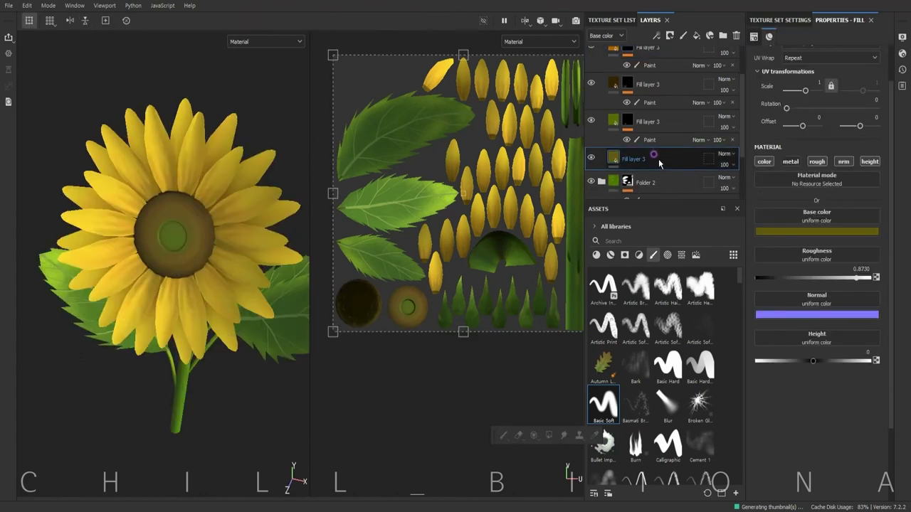
right_click(631, 157)
left_click(662, 178)
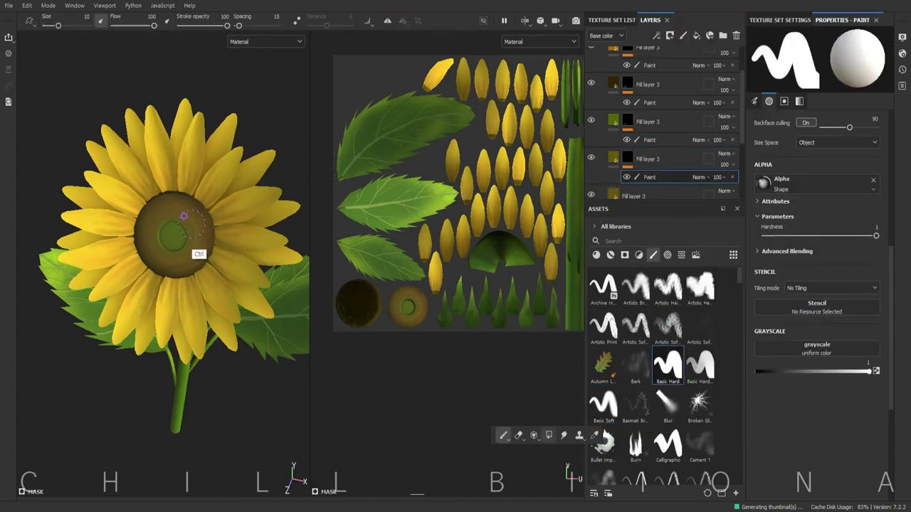
right_click_drag(184, 215, 129, 160, "ctrl")
scroll(142, 185, "up", 3)
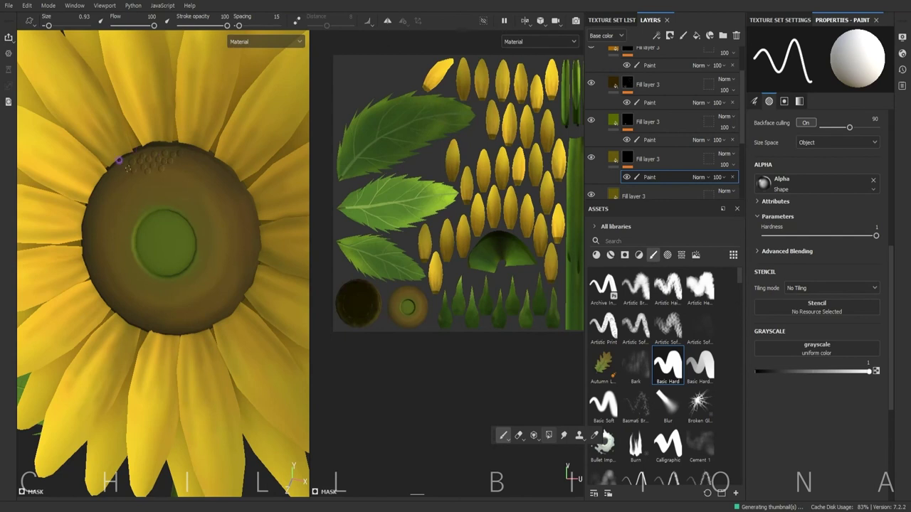
mouse_move(130, 176)
left_mouse_down("alt")
mouse_move(203, 260)
mouse_move(126, 207)
left_mouse_up("alt")
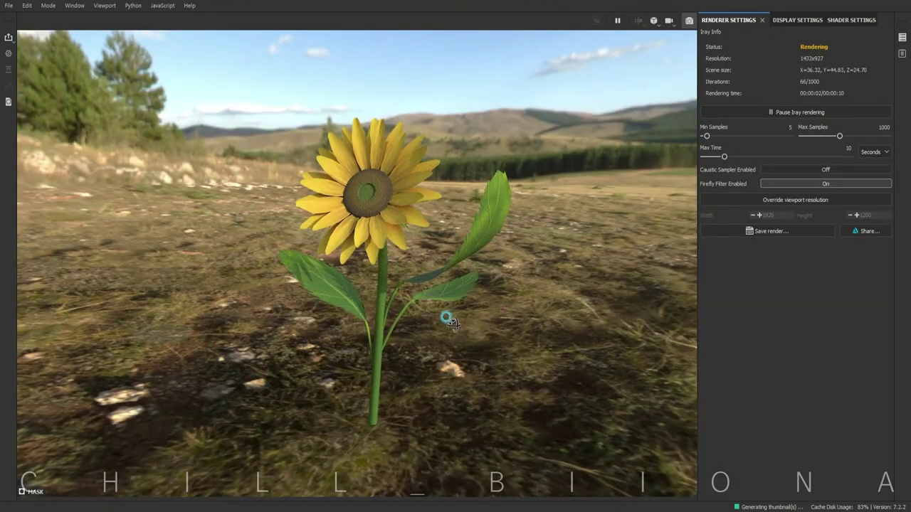
Step: Orbit the Iray render camera around the sunflower in its outdoor landscape
mouse_move(447, 320)
left_mouse_down()
mouse_move(432, 281)
mouse_move(342, 238)
mouse_move(572, 269)
mouse_move(382, 270)
mouse_move(400, 294)
left_mouse_up()
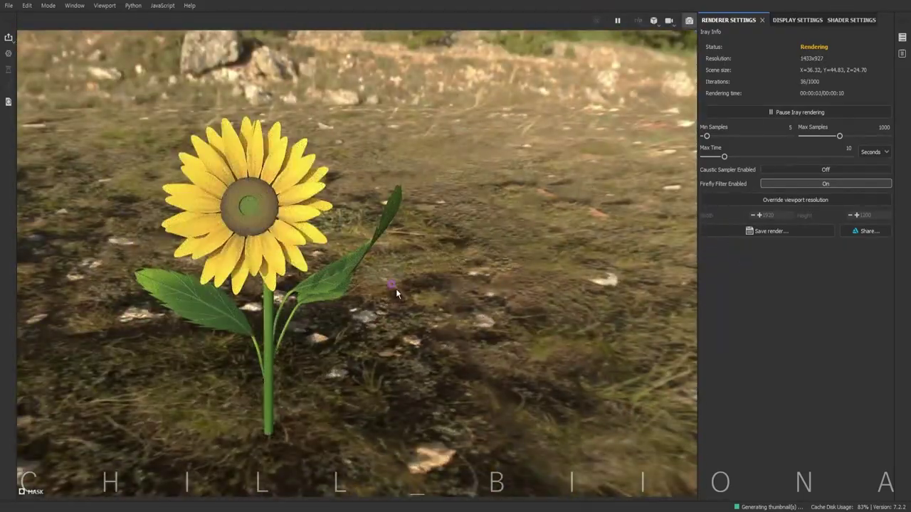